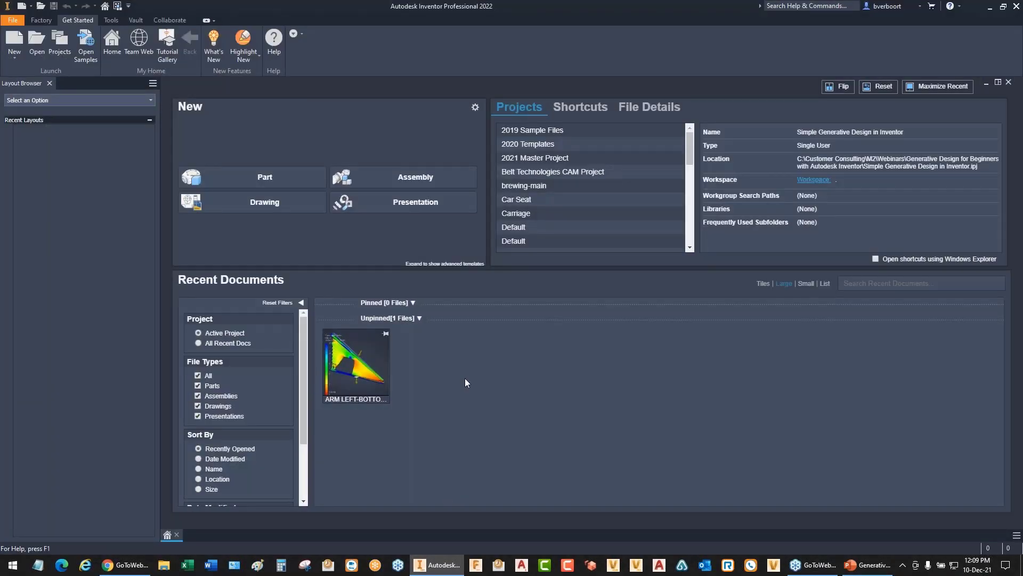
- Open the ARM LEFT-BOTTOM.ipt part and examine its shape from the front and at an angle
key(super+e)
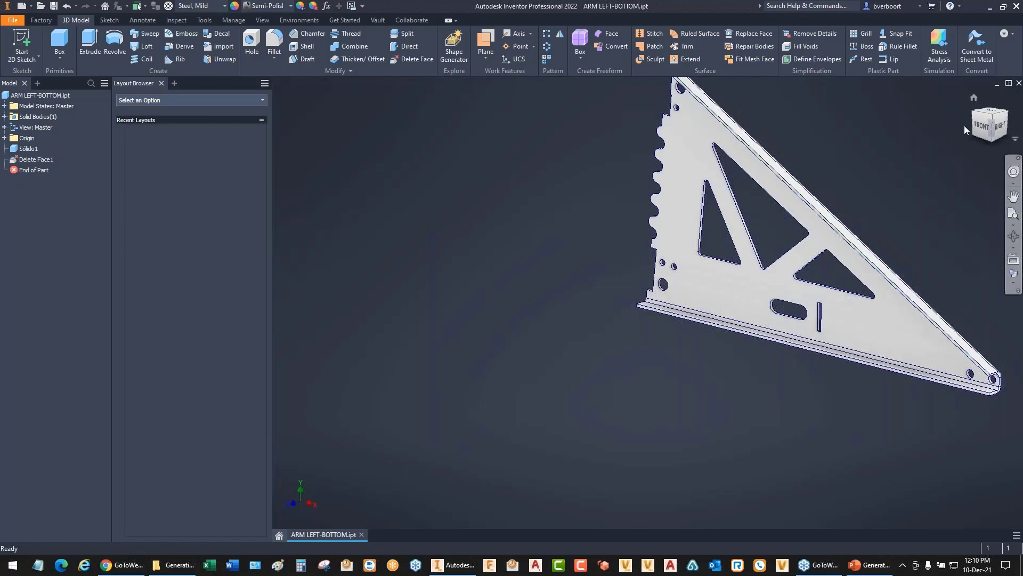
click(982, 128)
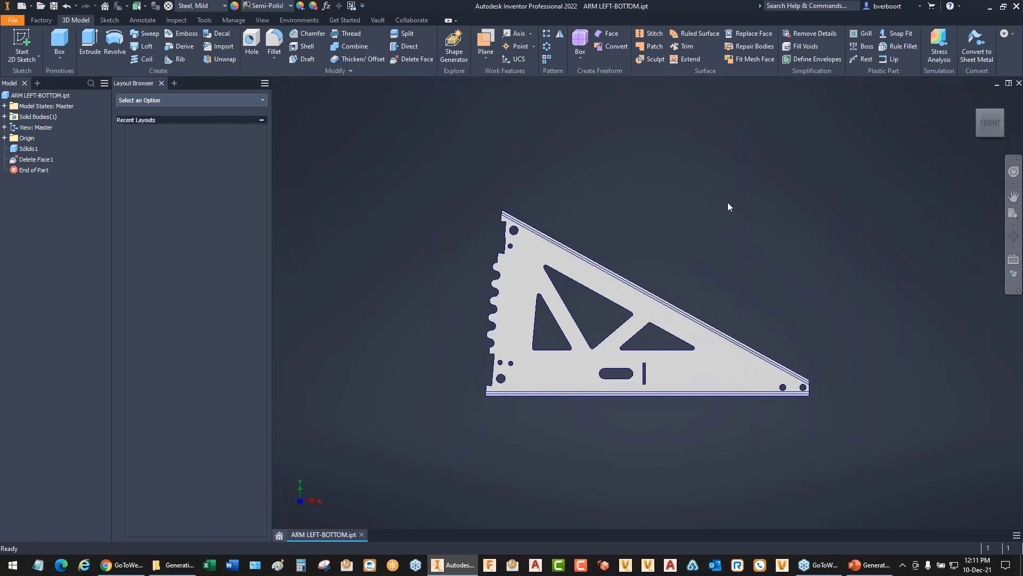
key(Home)
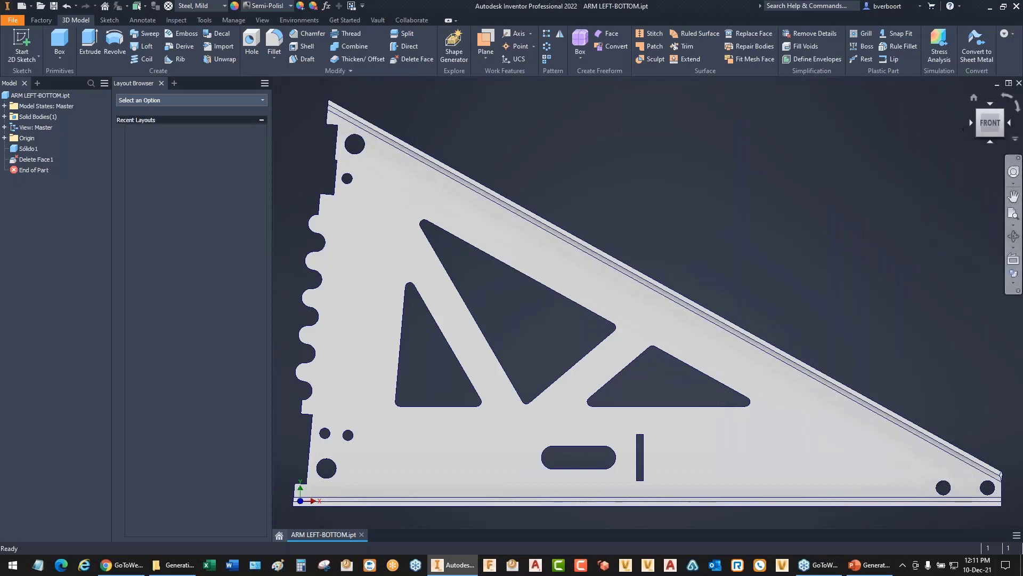
click(974, 98)
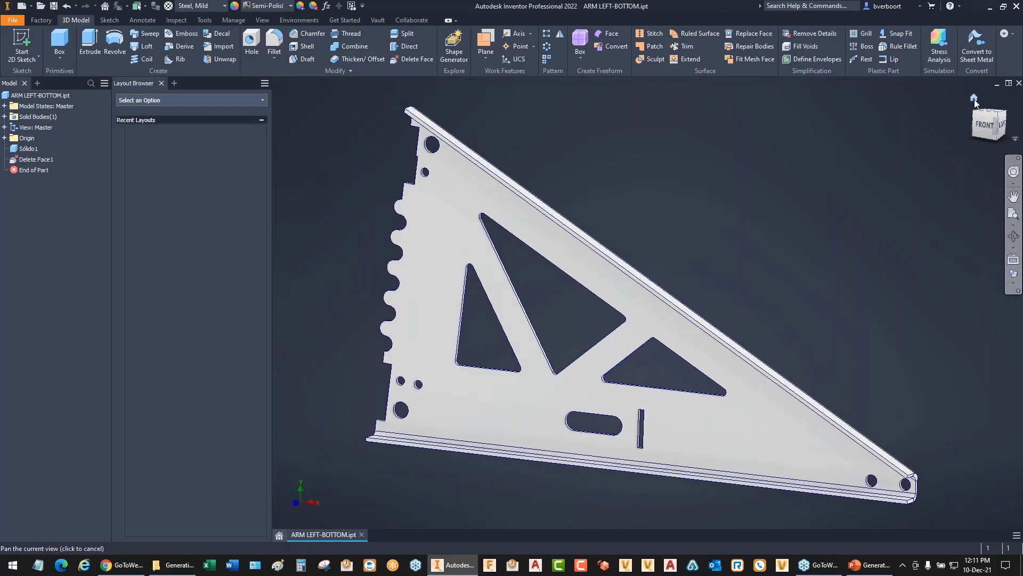
click(994, 119)
click(992, 126)
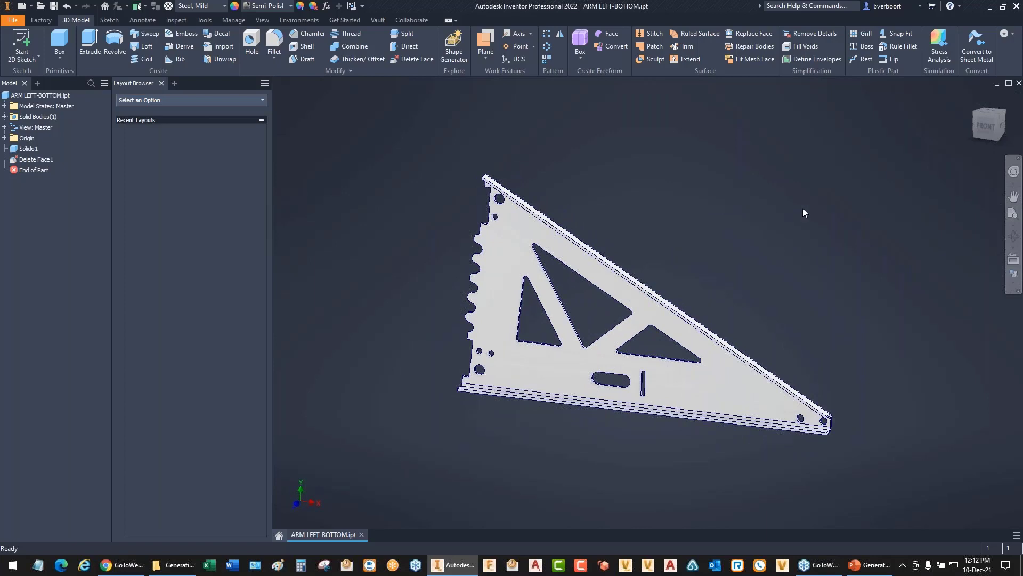
key(Home)
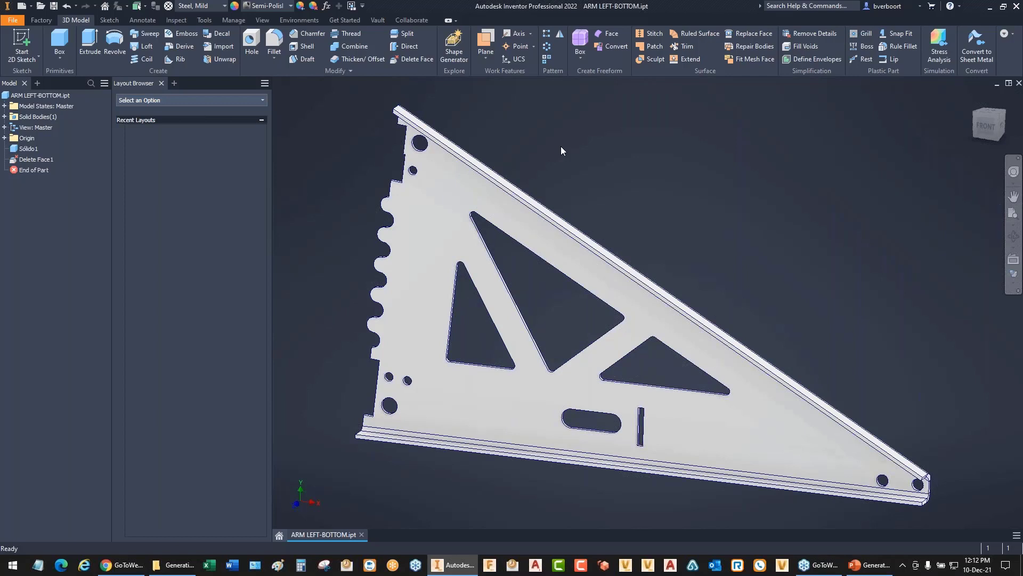
- Delete the faces of the three triangular cutouts, the rounded slot and the narrow slit in the web, healing the remaining faces
click(987, 126)
scroll(654, 233, up, 3)
middle_drag(652, 236, 687, 130)
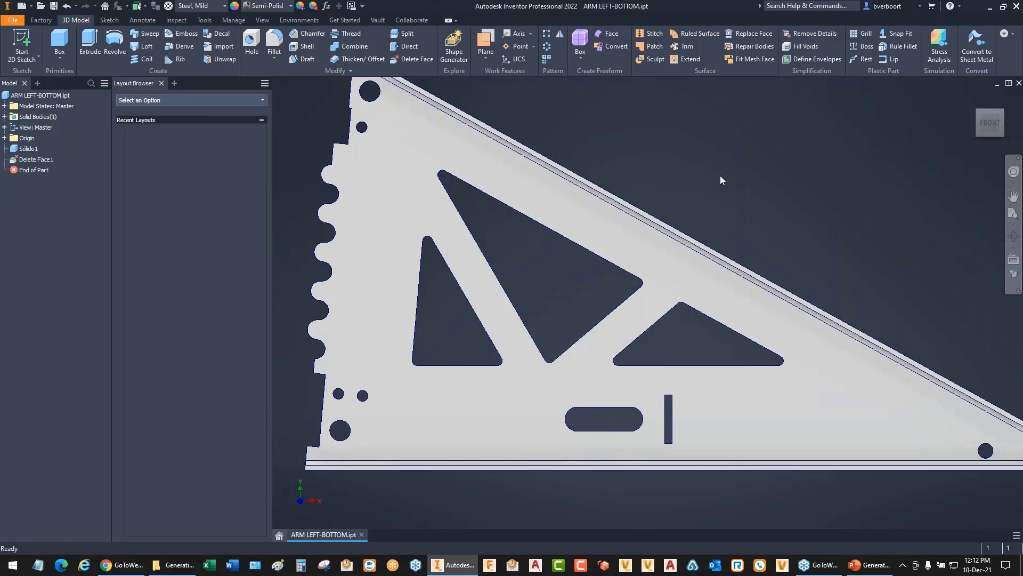
middle_drag(708, 171, 697, 194)
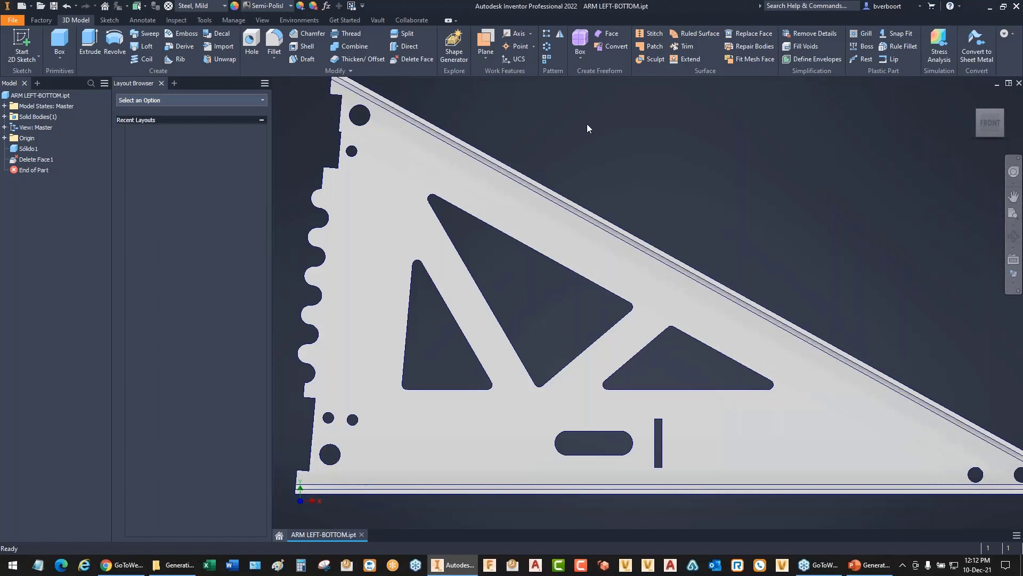
click(414, 59)
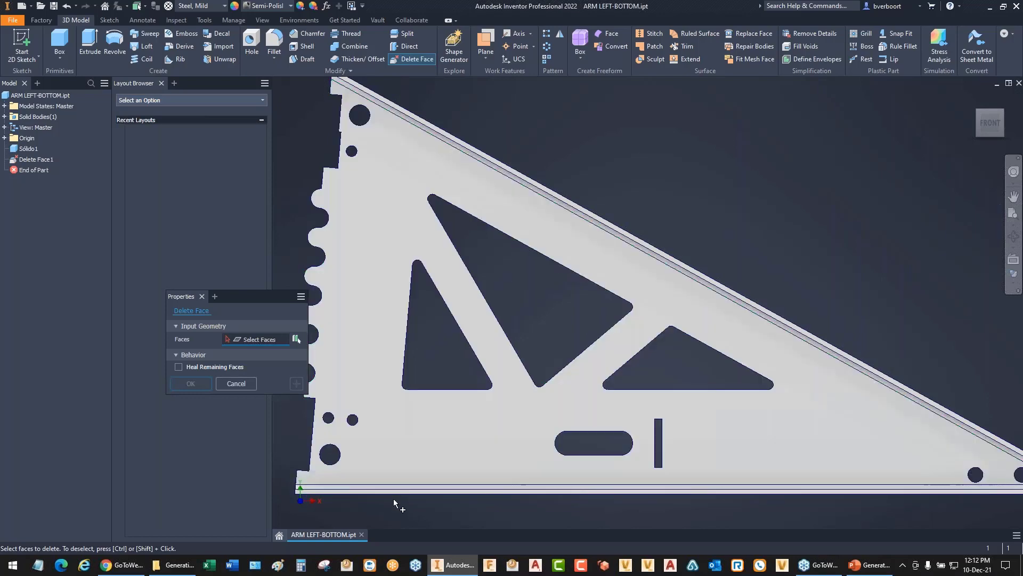
drag(392, 498, 798, 170)
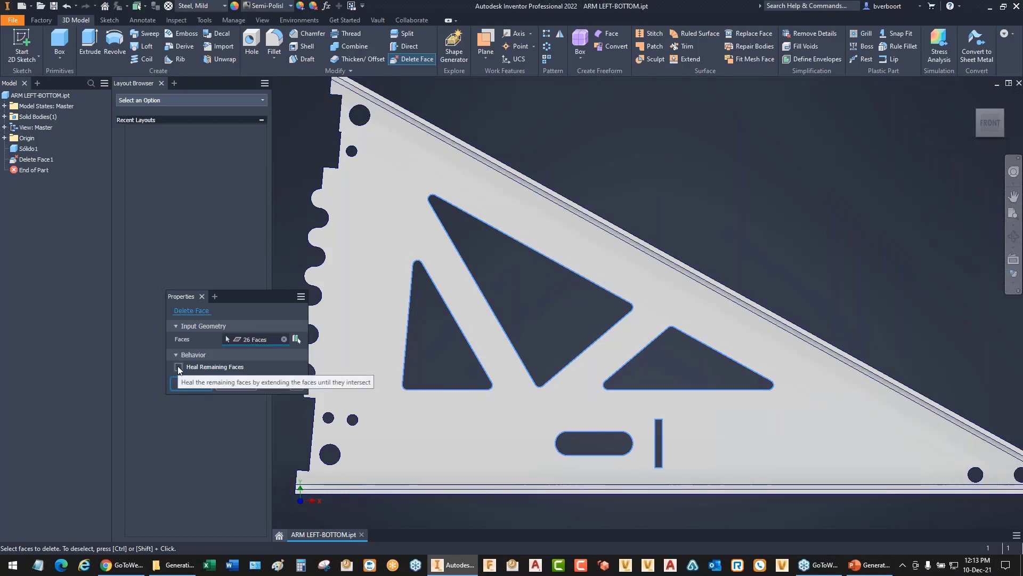
click(178, 367)
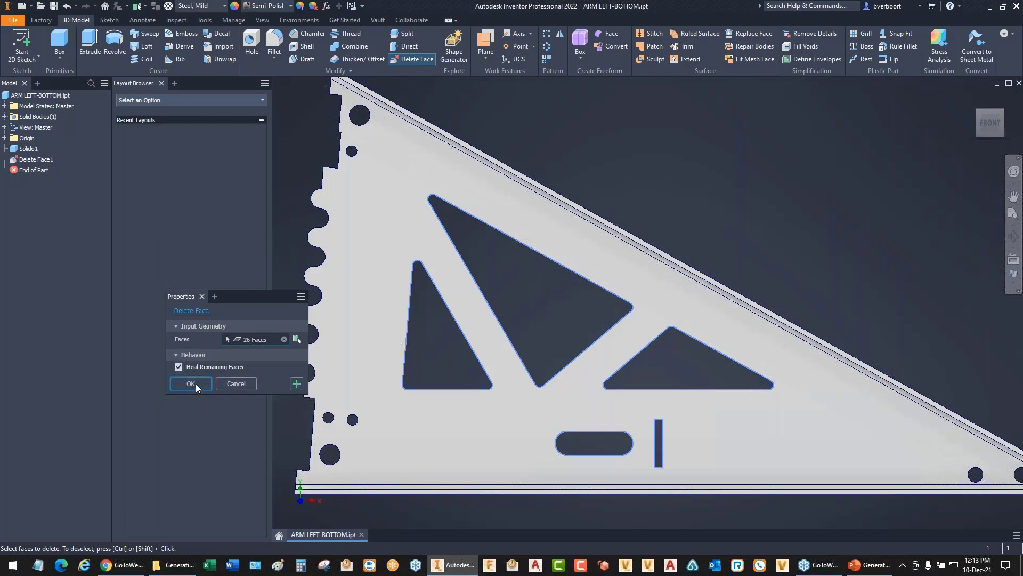
click(191, 383)
- Create a Shape Generator study for the arm and dismiss the introduction to conceptual studies
middle_click(741, 209)
middle_click(741, 209)
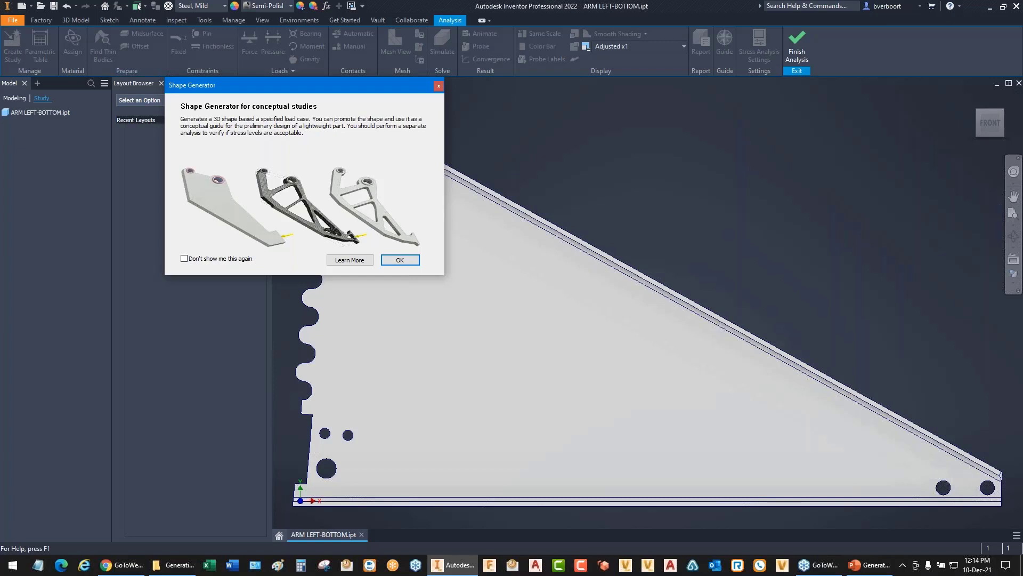
click(399, 260)
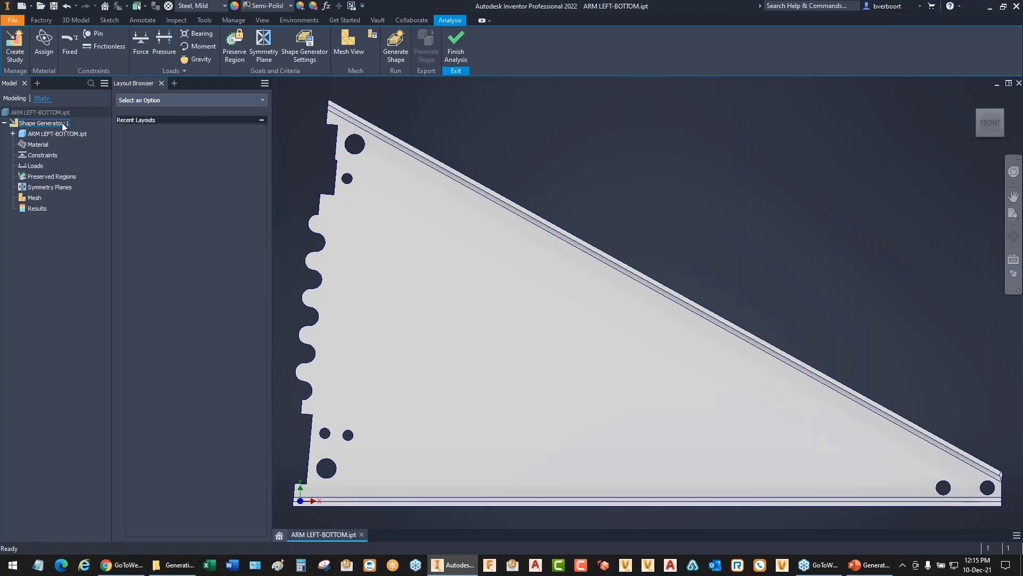
- Review the study's material assignment, keeping Steel, Mild as defined and Yield Strength as the safety factor basis
click(44, 45)
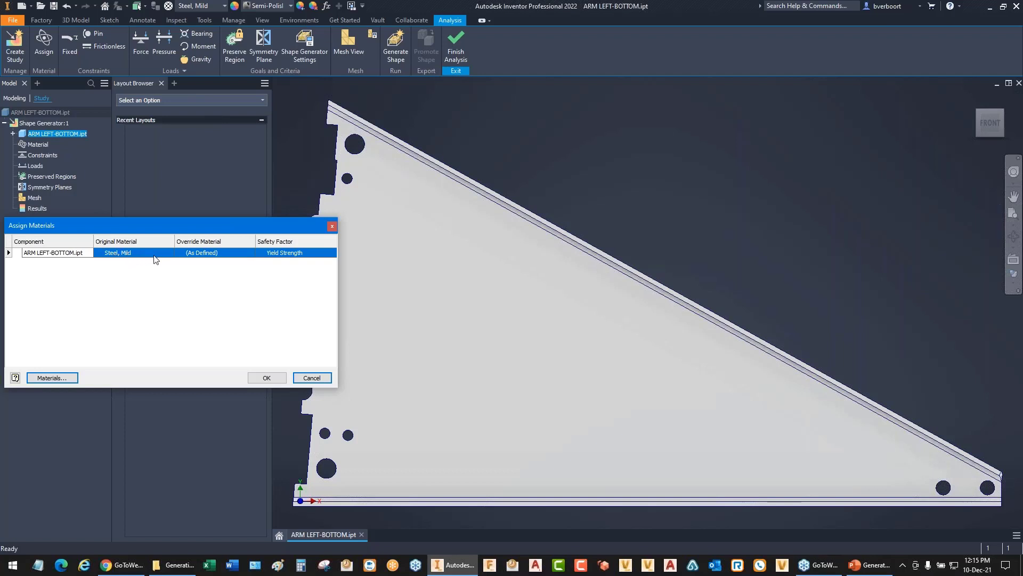
click(224, 256)
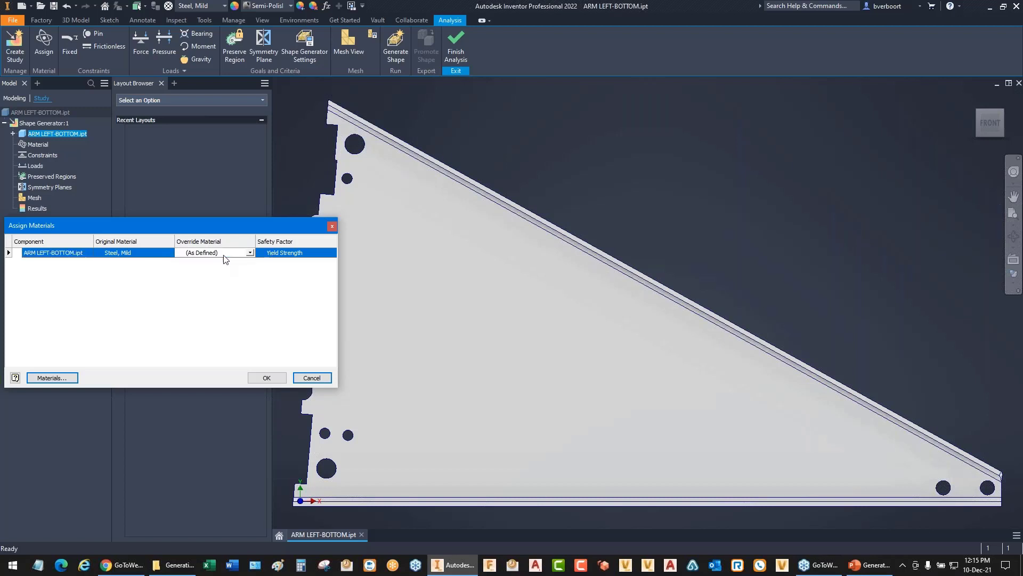
click(250, 253)
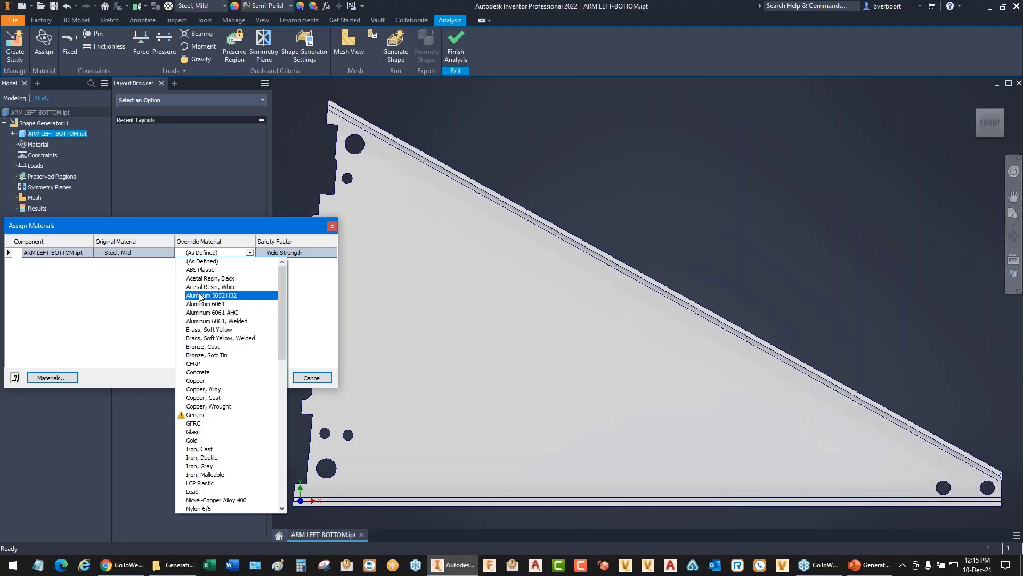
click(134, 295)
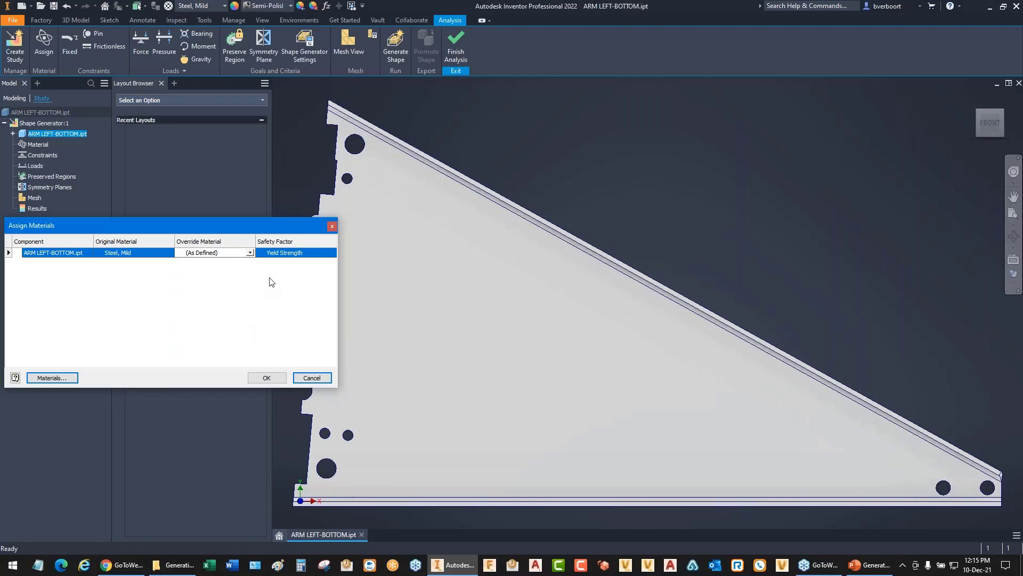
click(313, 253)
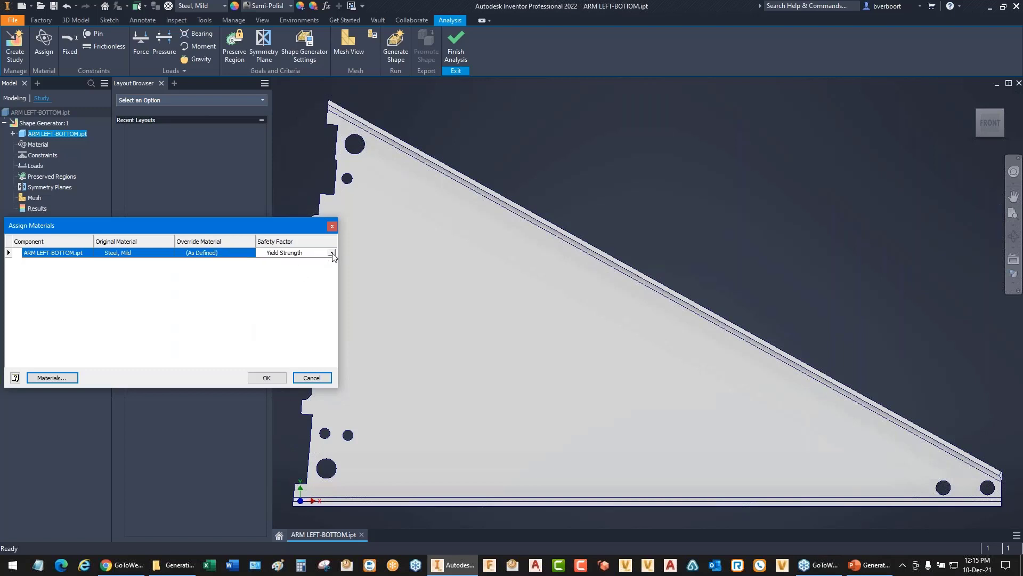
click(332, 253)
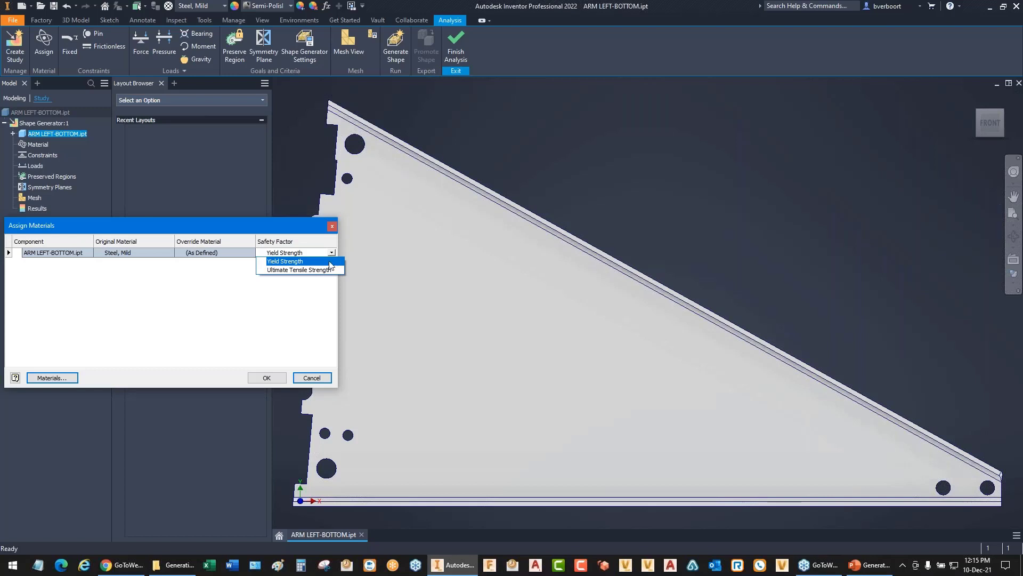
click(293, 261)
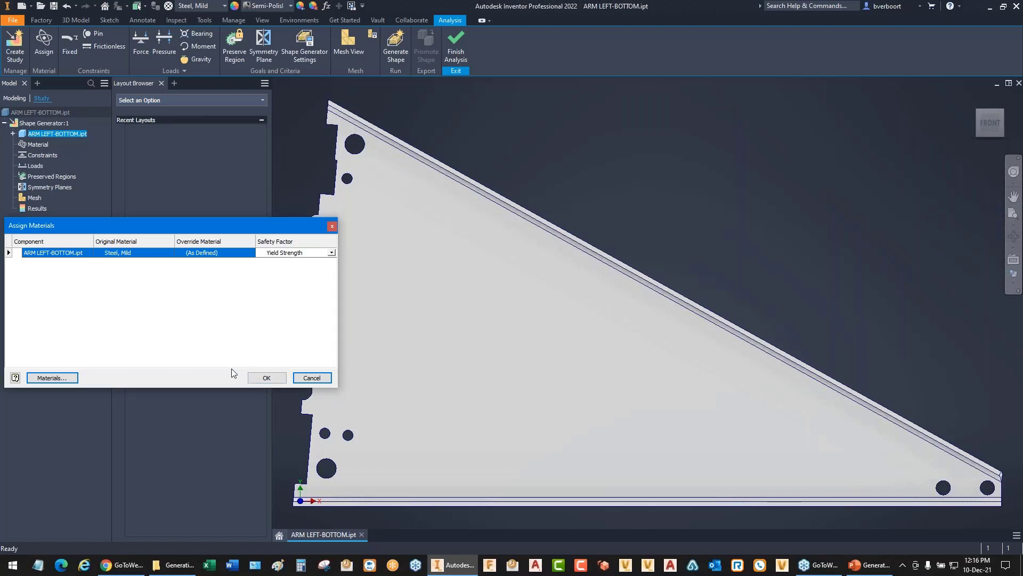
click(264, 377)
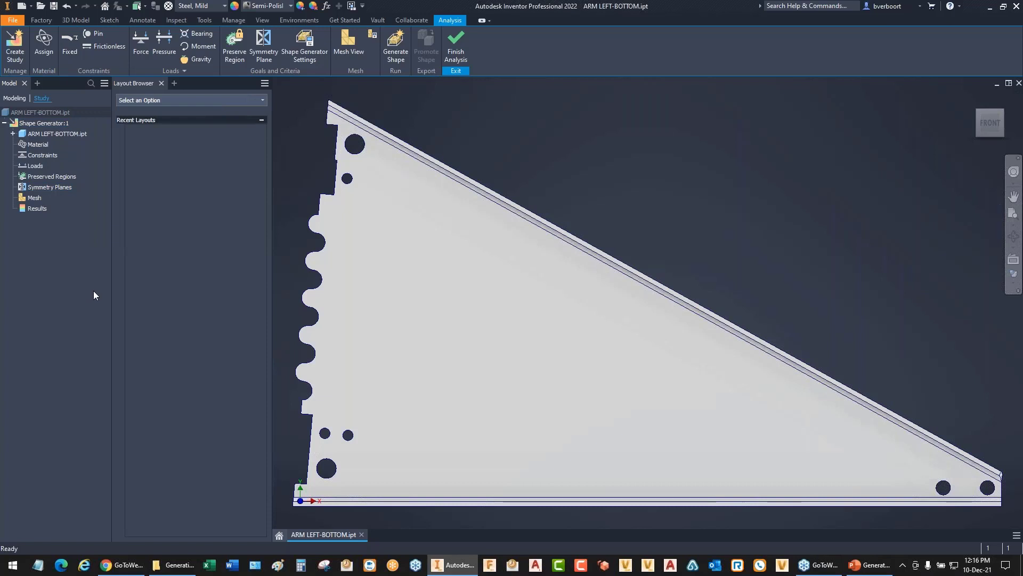
- Apply a fixed constraint to the underside face of the arm's bottom flange and list the study's constraints
click(65, 51)
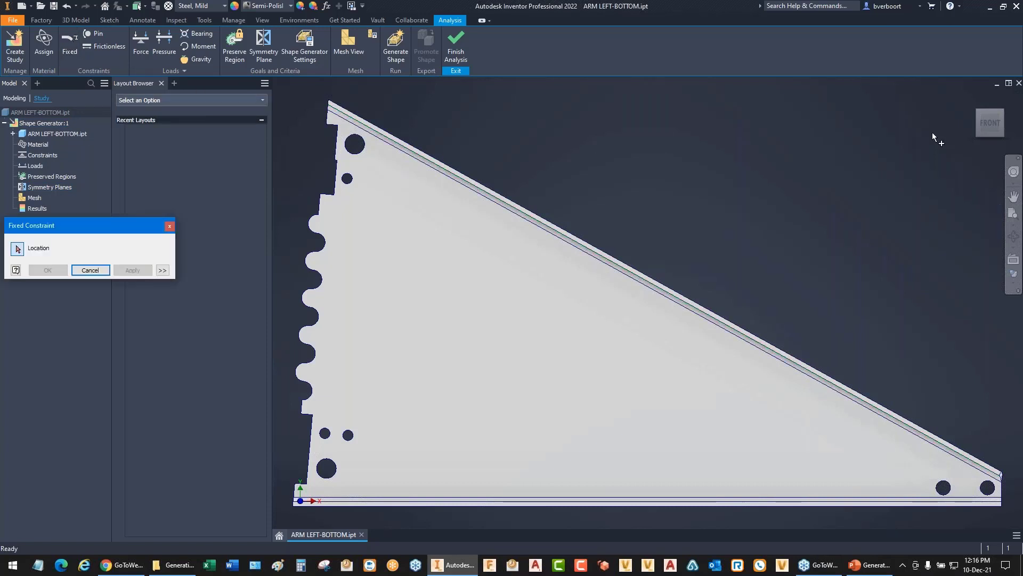
click(974, 97)
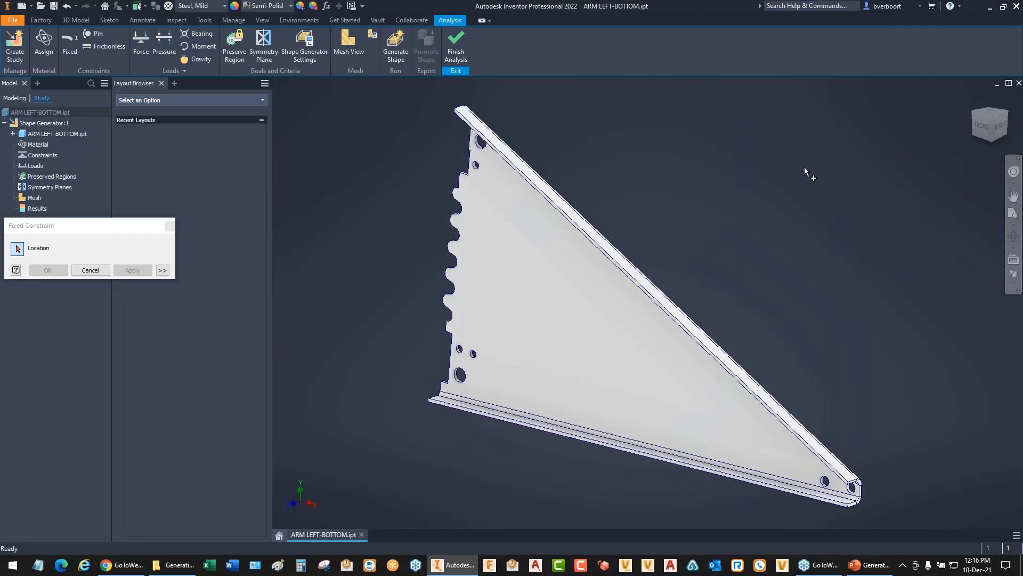
drag(980, 130, 990, 76)
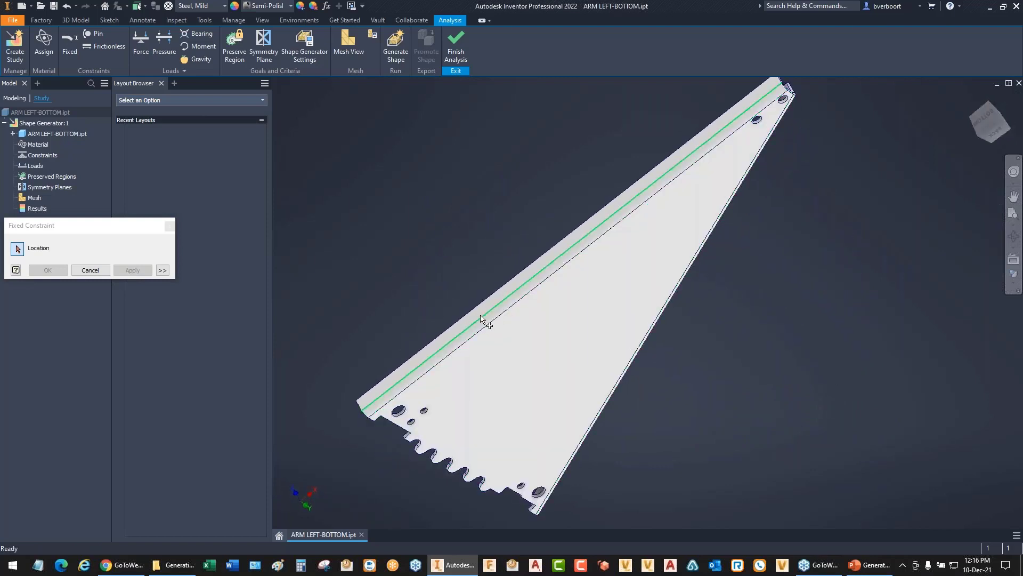
click(481, 317)
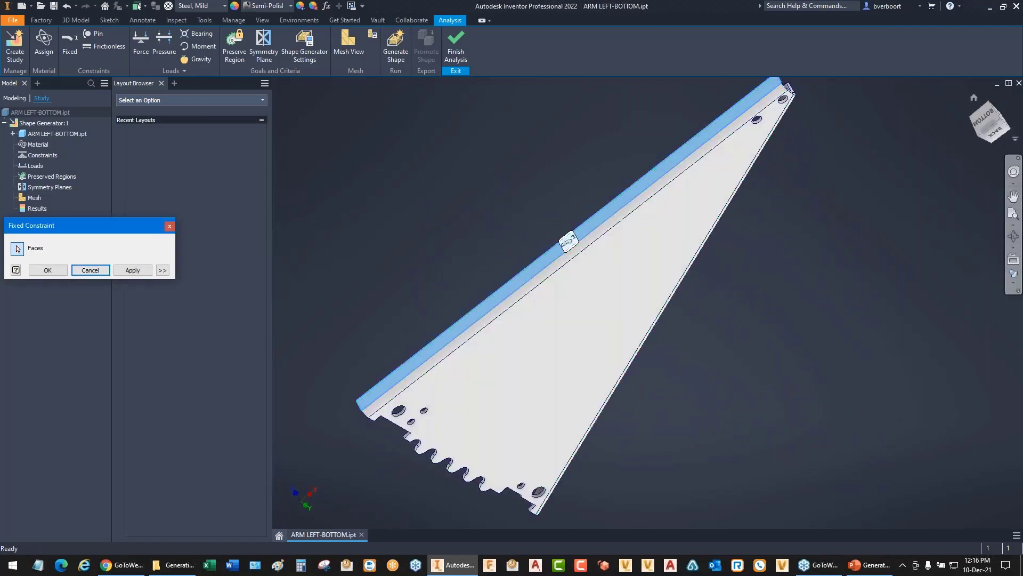
click(975, 97)
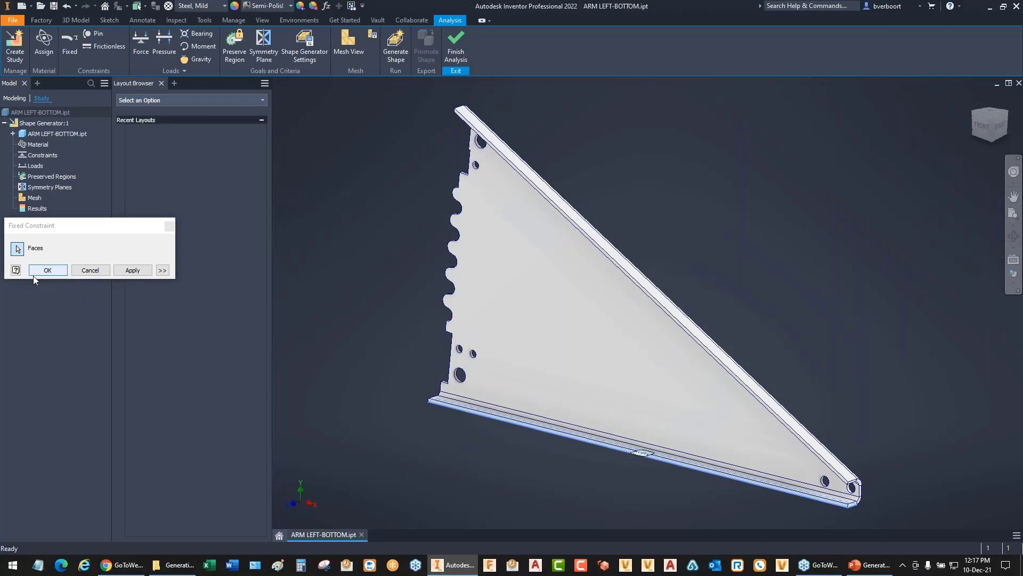
click(47, 271)
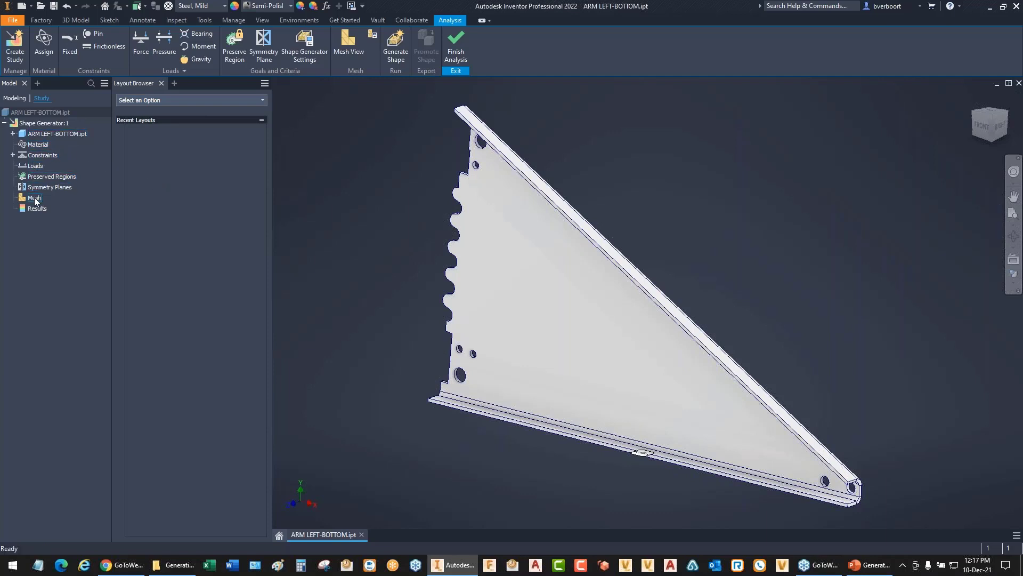
click(13, 156)
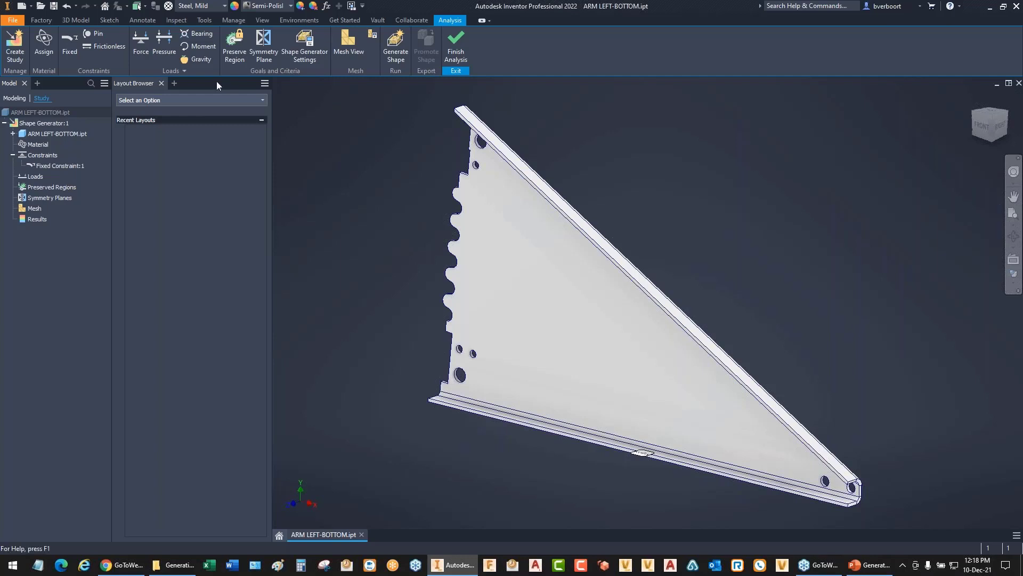
- Apply a 400 lbforce force normal to the sloped upper flange's outer face
click(182, 70)
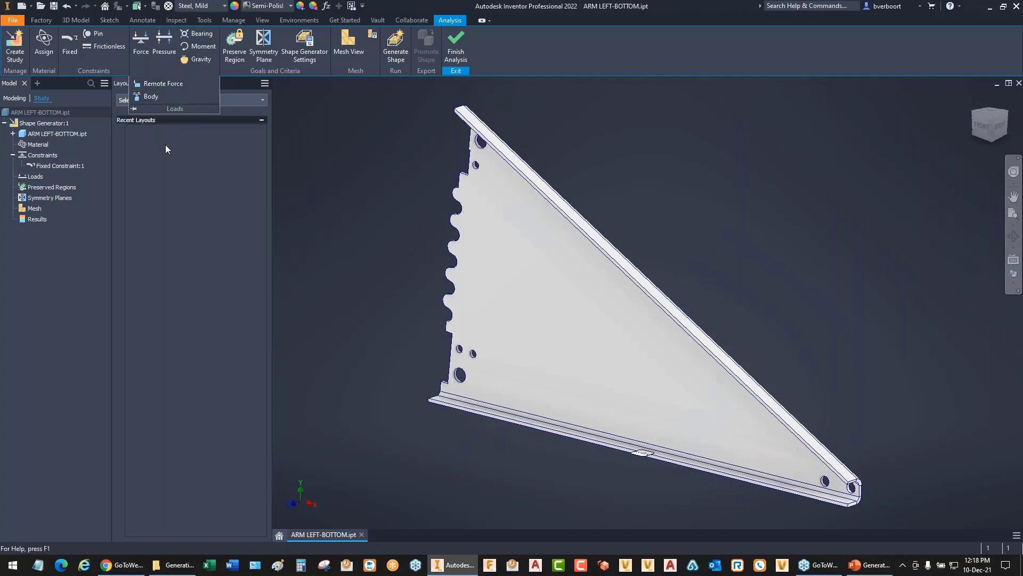
click(142, 48)
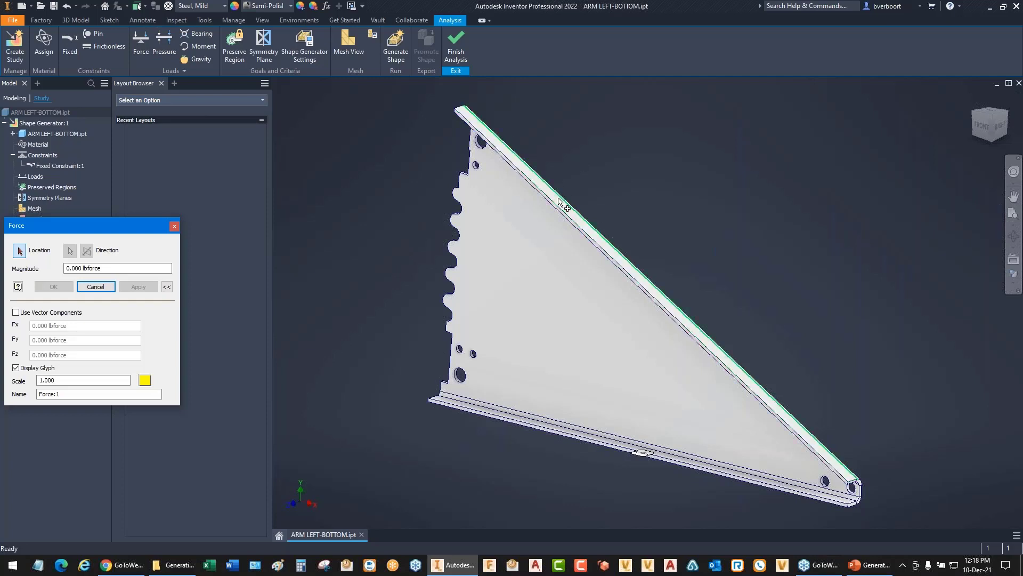
scroll(560, 201, up, 3)
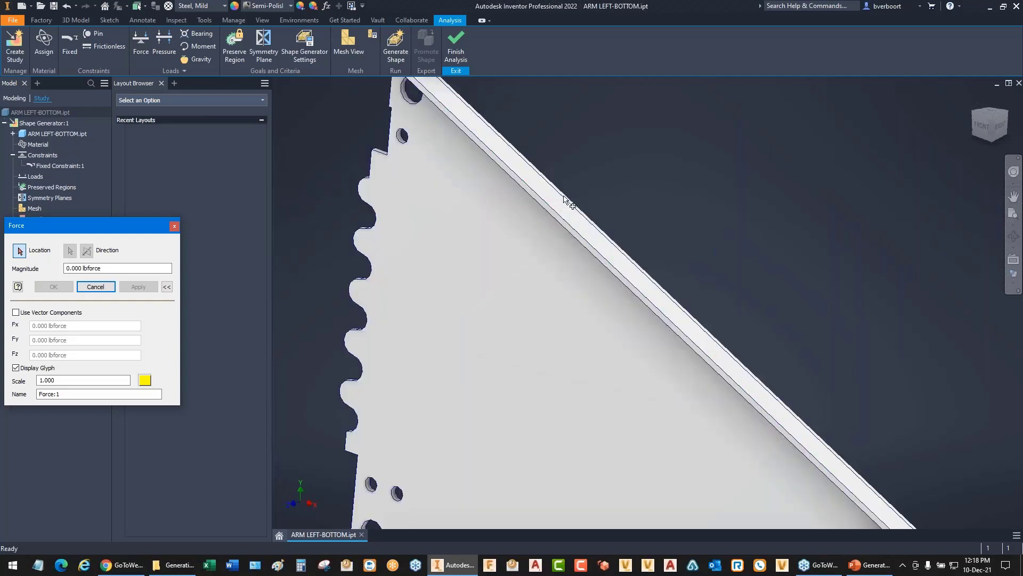
click(577, 220)
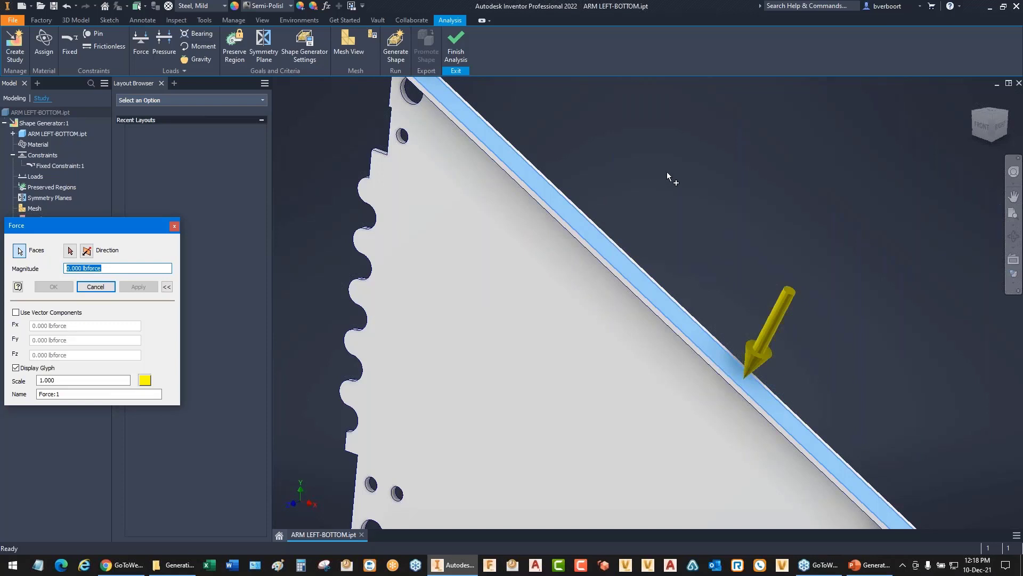
click(982, 127)
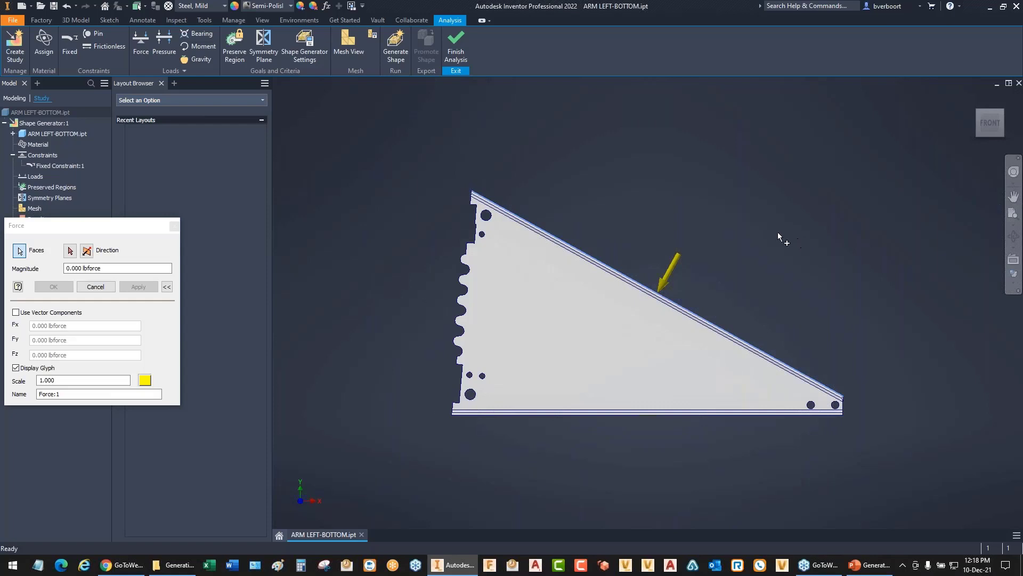
drag(105, 268, 60, 273)
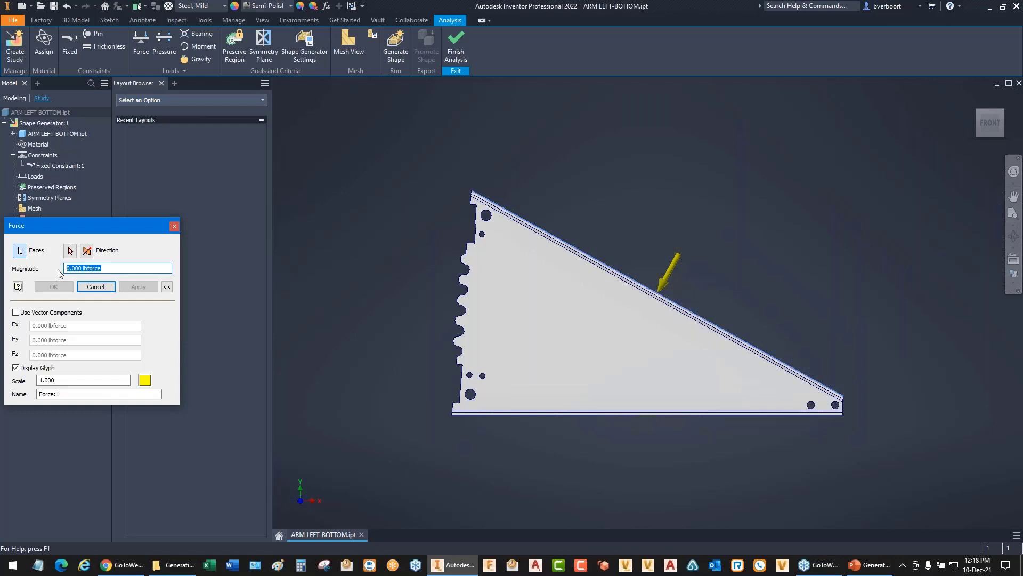
text(400)
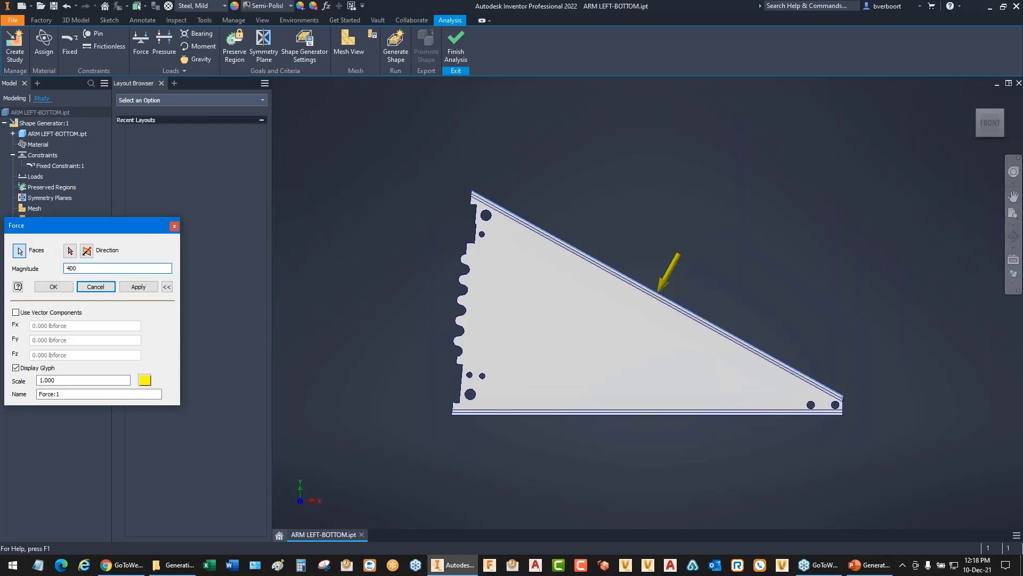
click(55, 288)
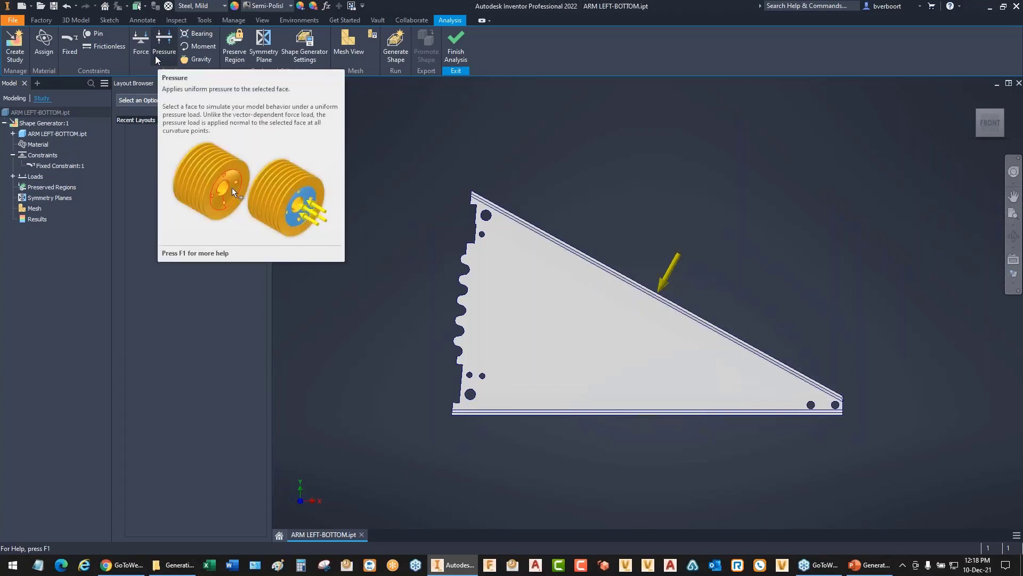
- Add a gravity load of 386.220 in/s^2 using the bottom flange's underside face, flipped to act downward
click(199, 60)
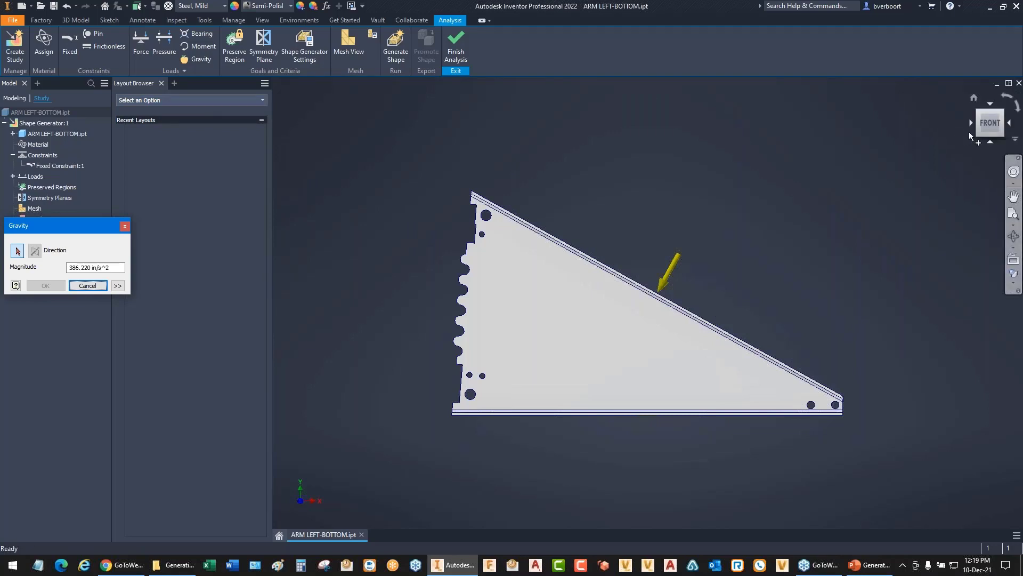
click(982, 128)
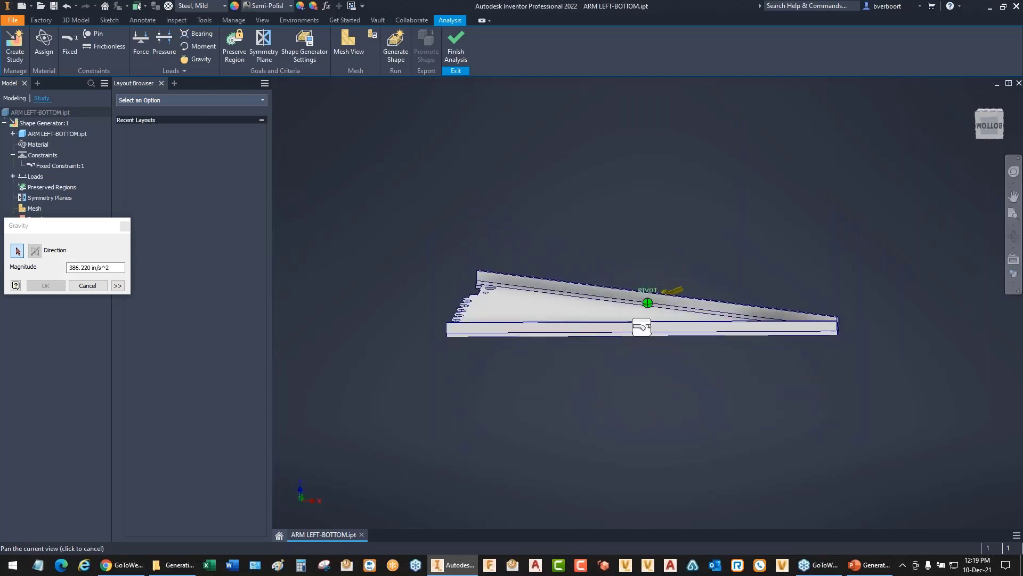
scroll(670, 329, up, 5)
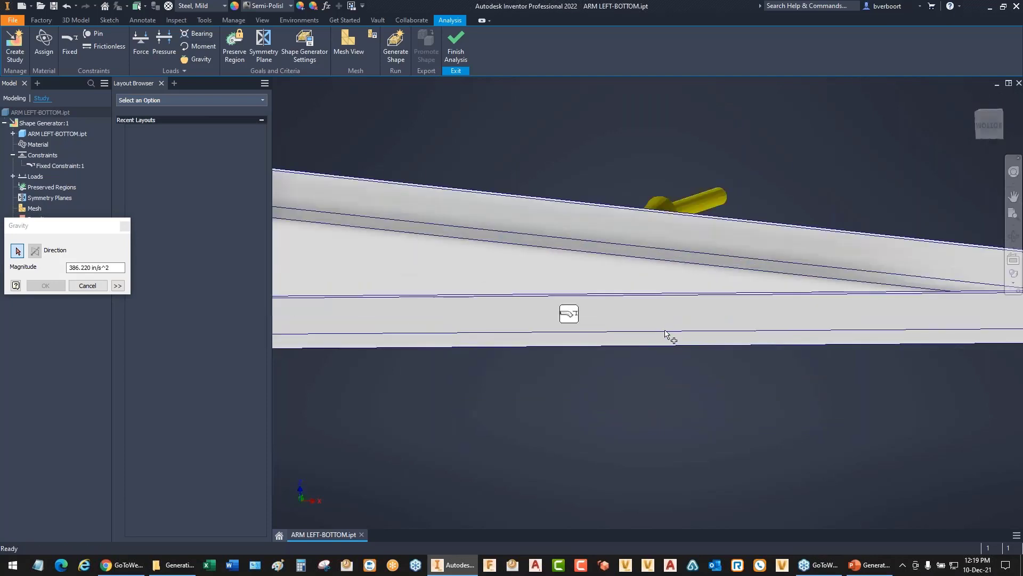
click(623, 320)
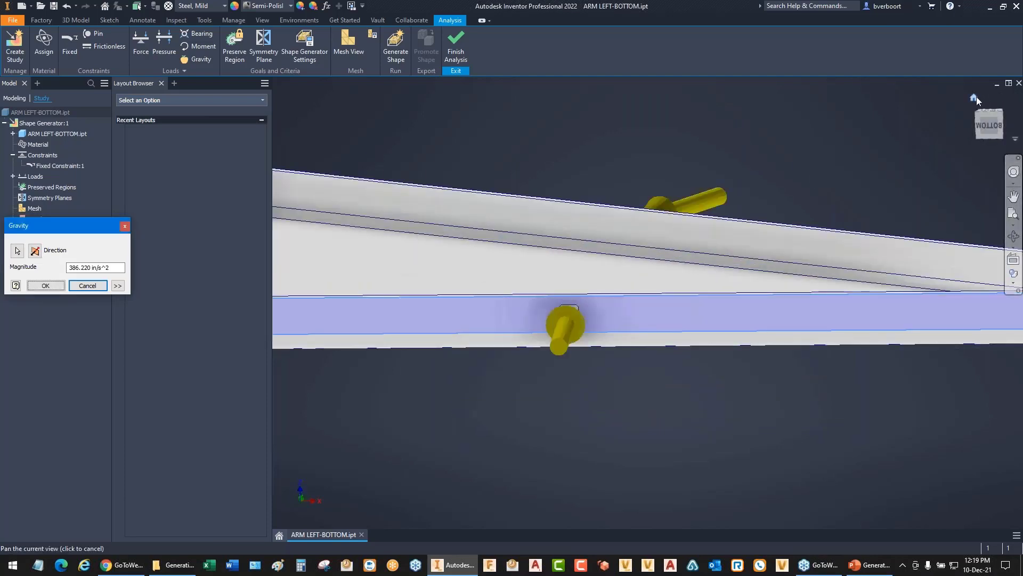
click(975, 98)
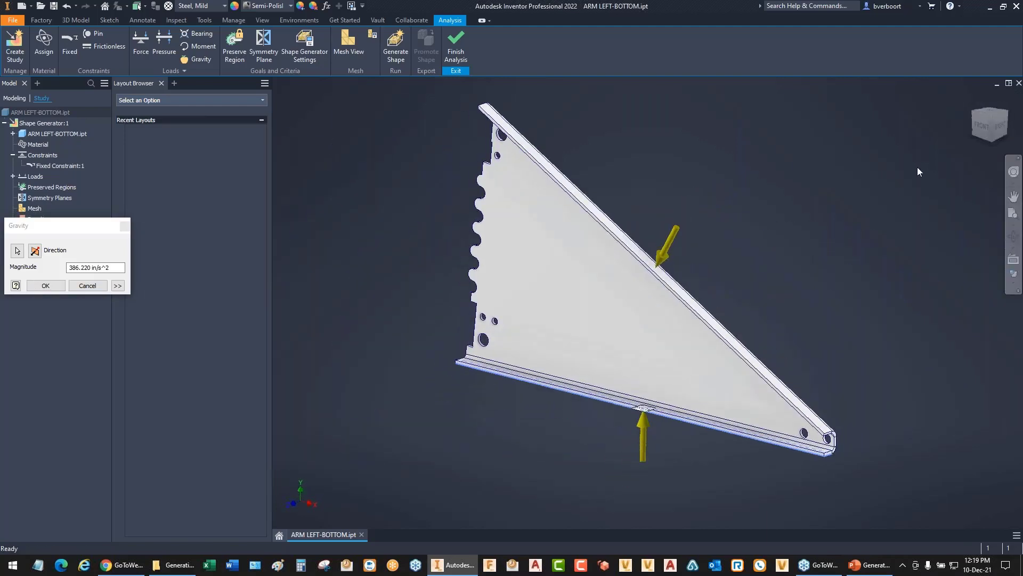
click(983, 127)
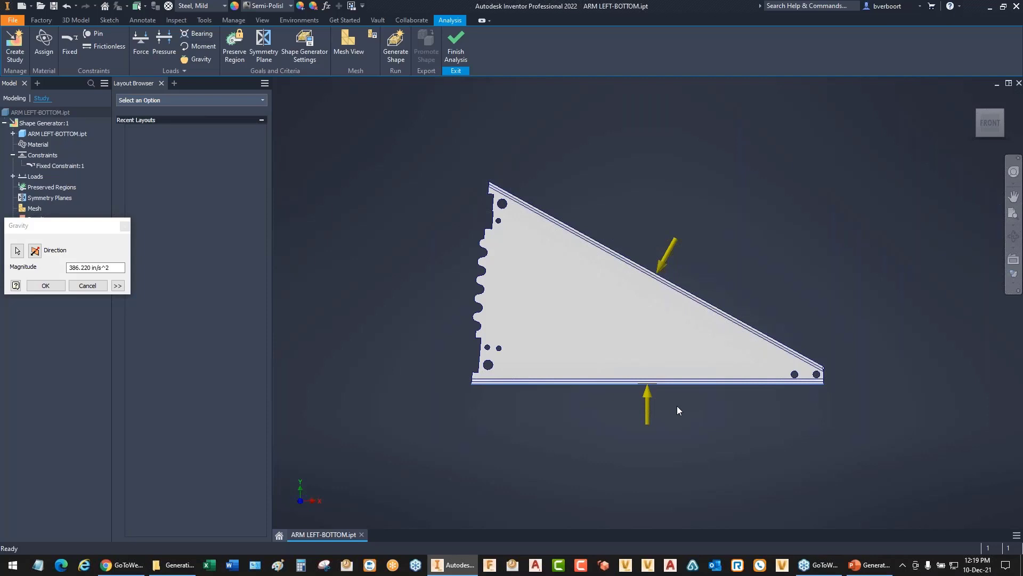
click(36, 251)
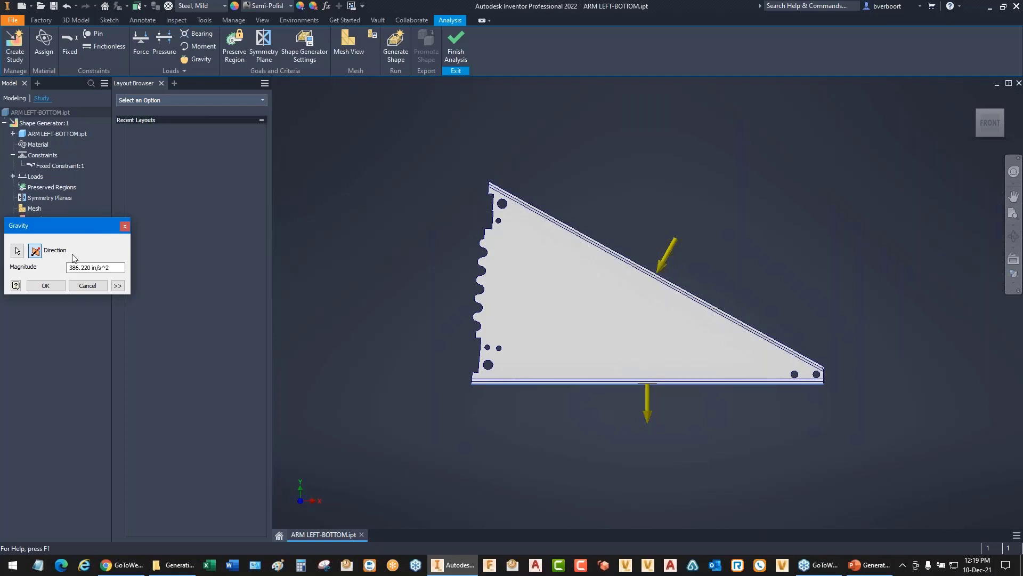
click(46, 286)
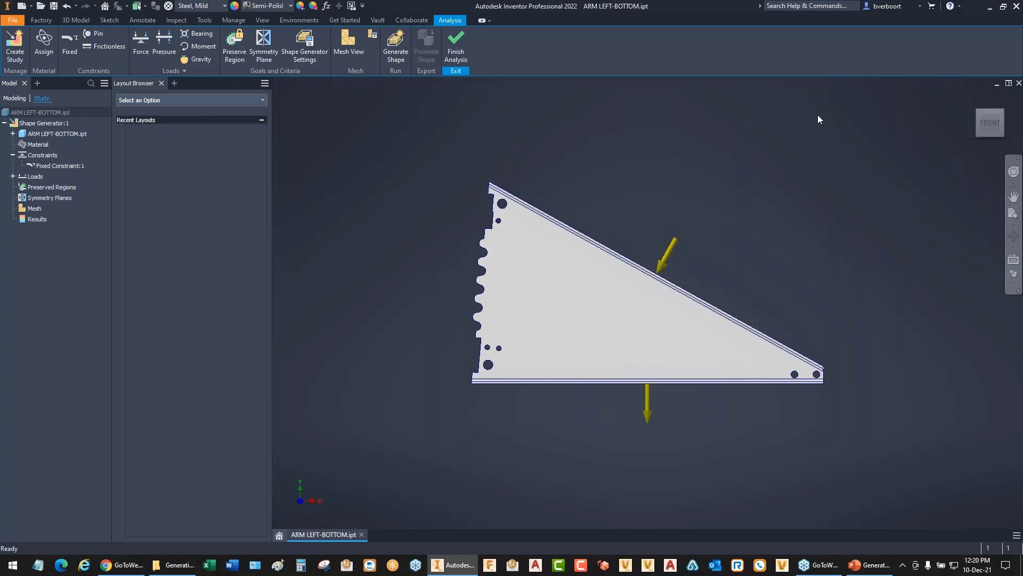
- Start a cylindrical preserved region on the large hole at the web's upper end, just below the sloped flange
click(974, 98)
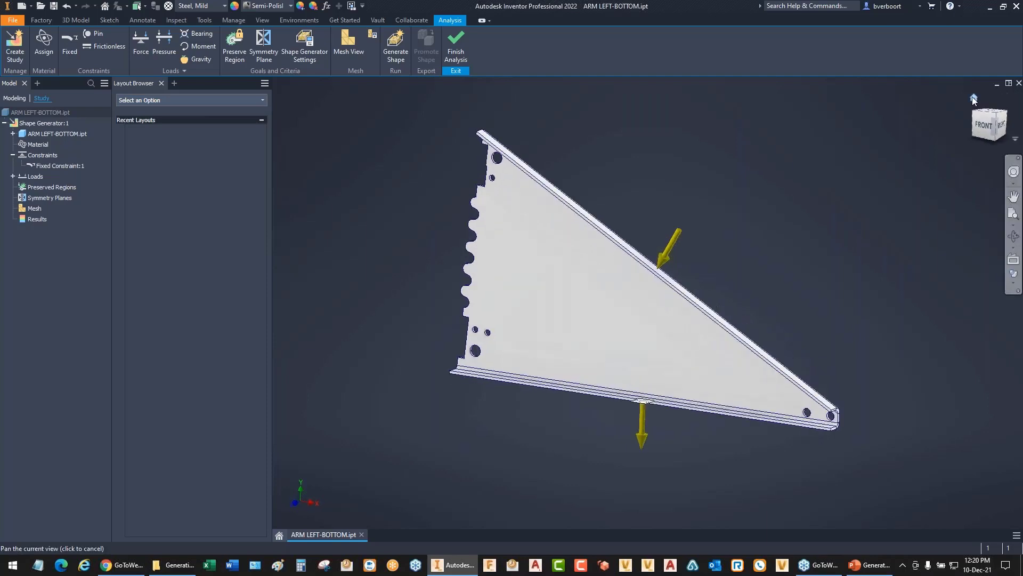
middle_drag(650, 174, 640, 217)
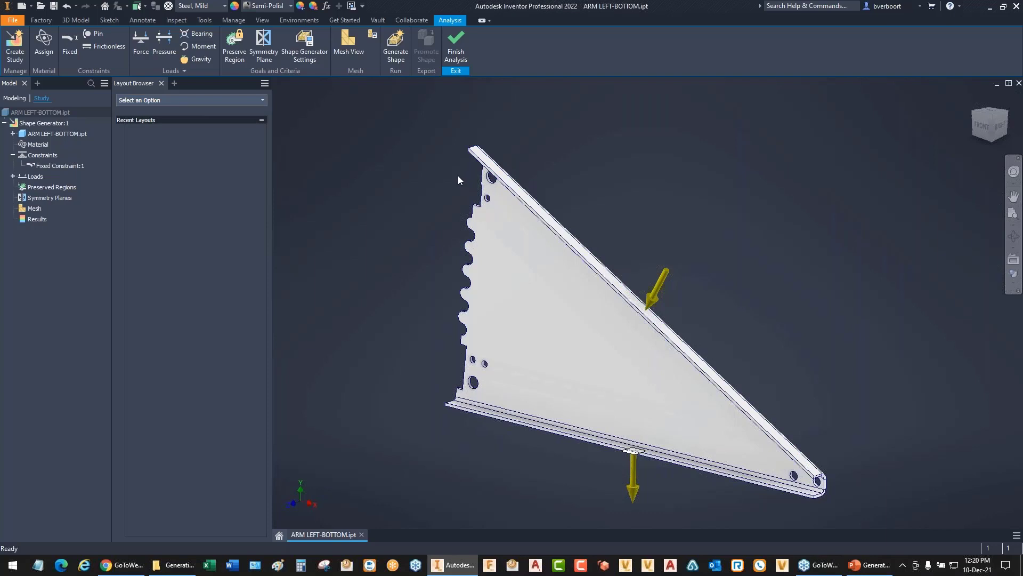
scroll(465, 169, up, 5)
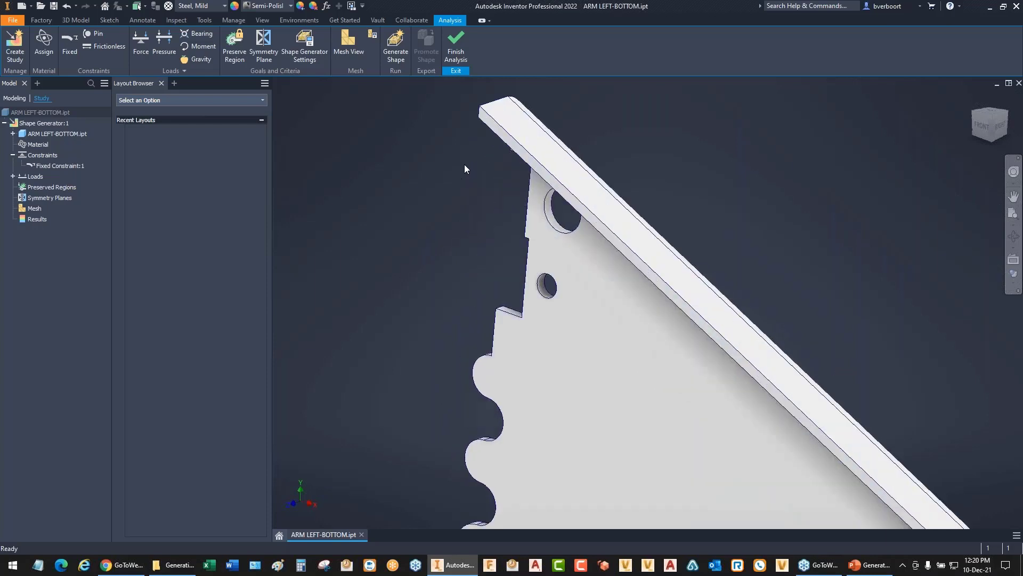
middle_drag(450, 192, 400, 228)
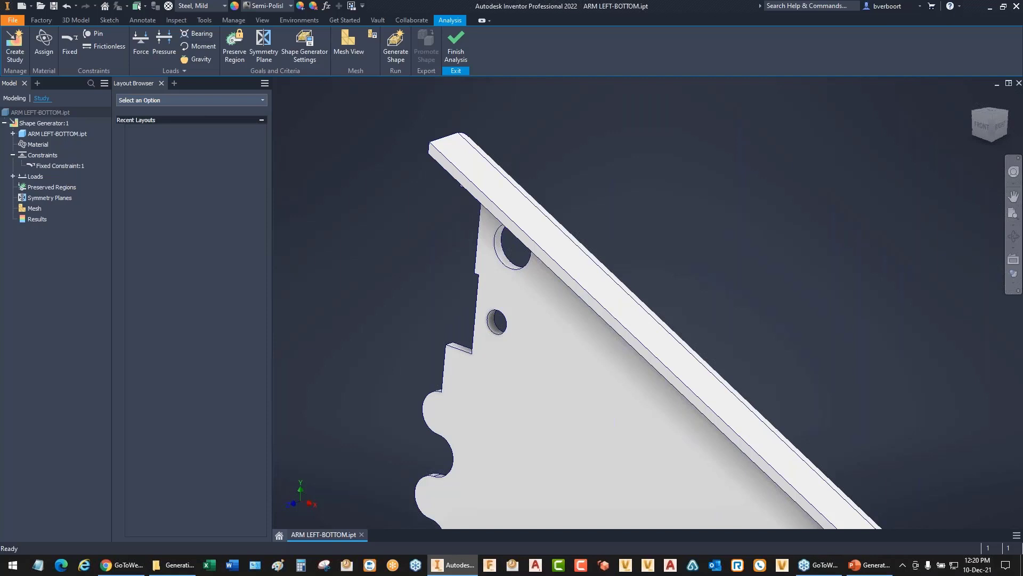
scroll(435, 207, up, 2)
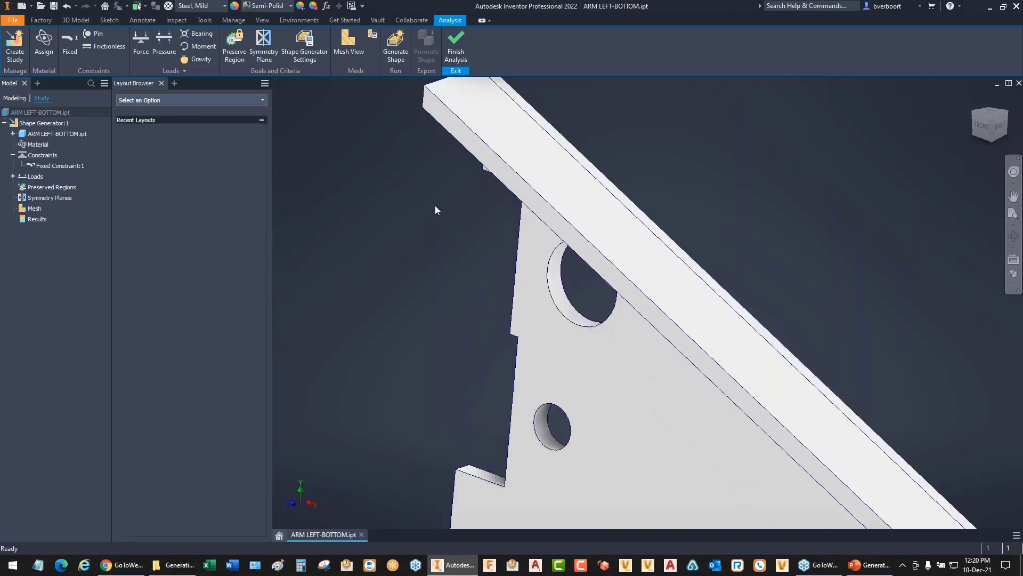
click(233, 47)
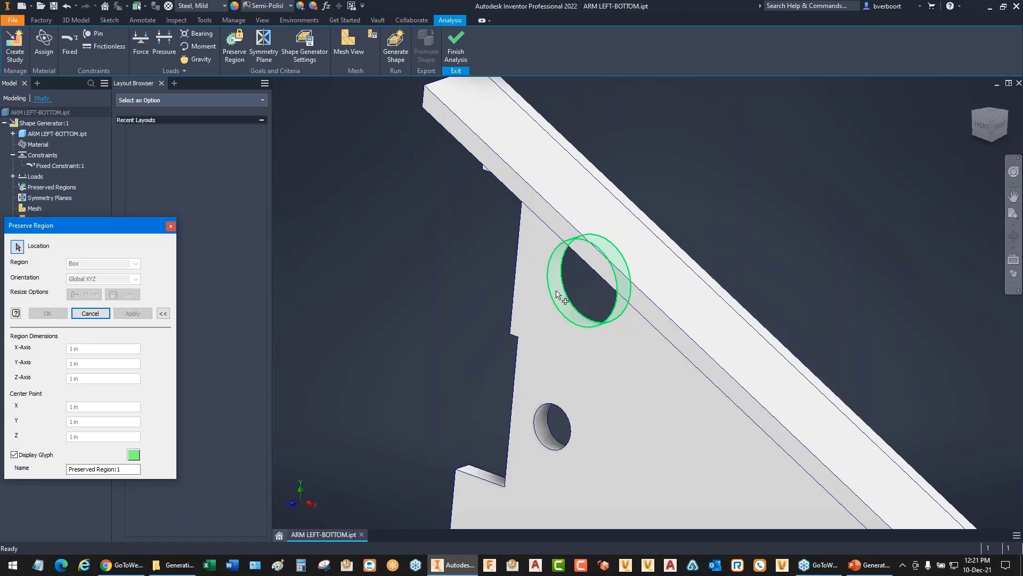
click(573, 308)
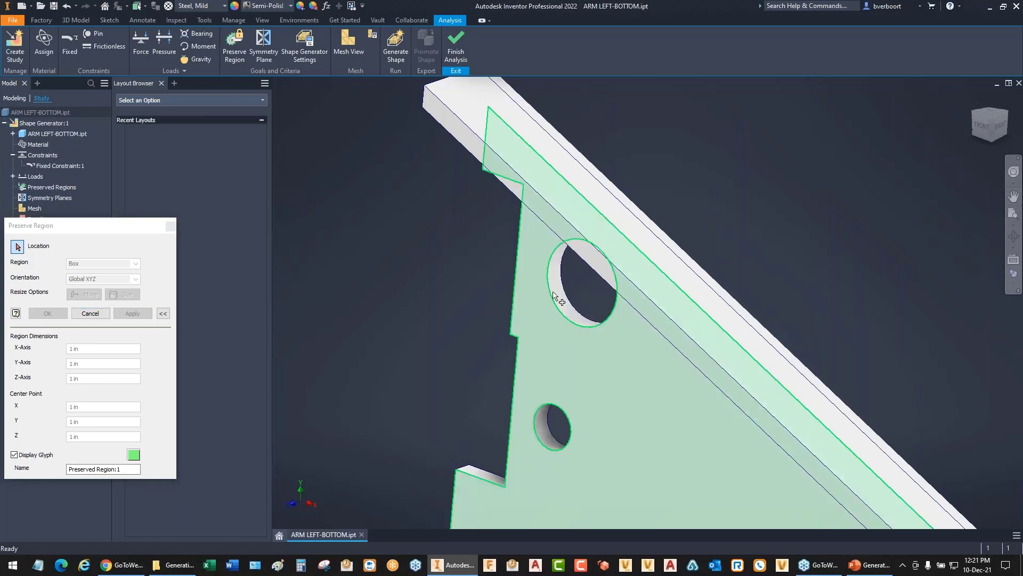
click(557, 293)
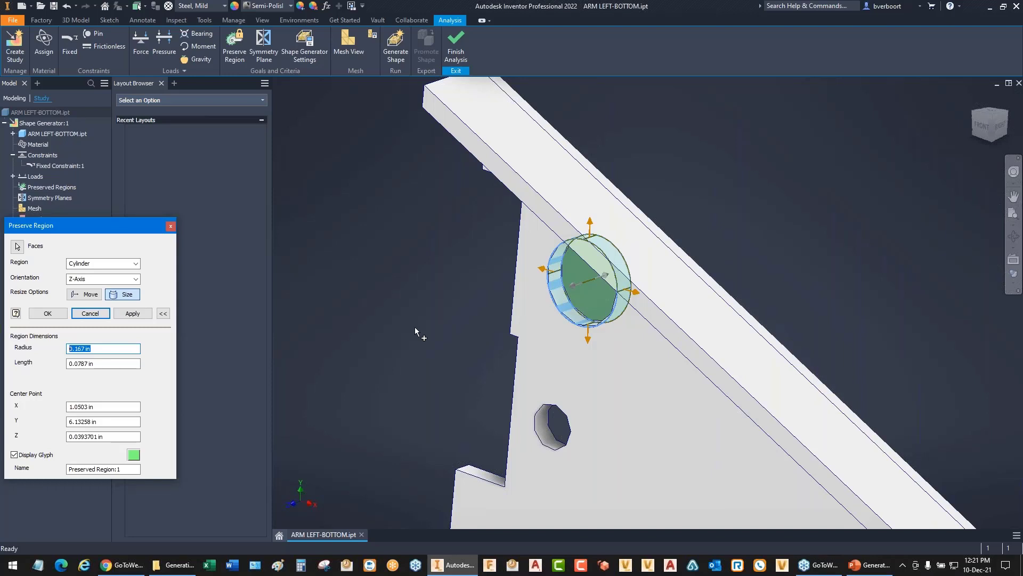
- Resize the upper hole's cylindrical preserved region to a 0.3 in radius and apply it
click(982, 127)
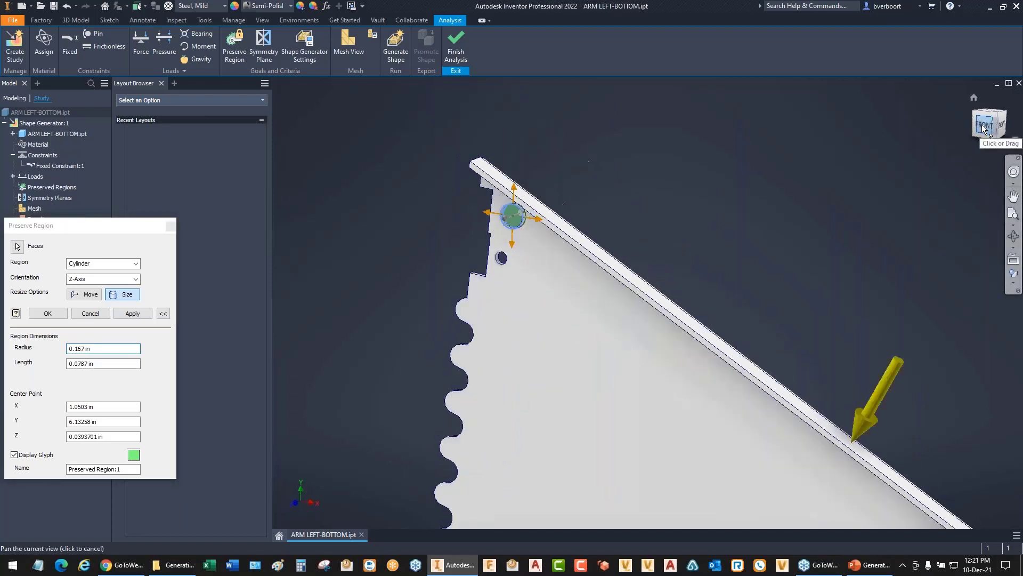
scroll(525, 172, up, 5)
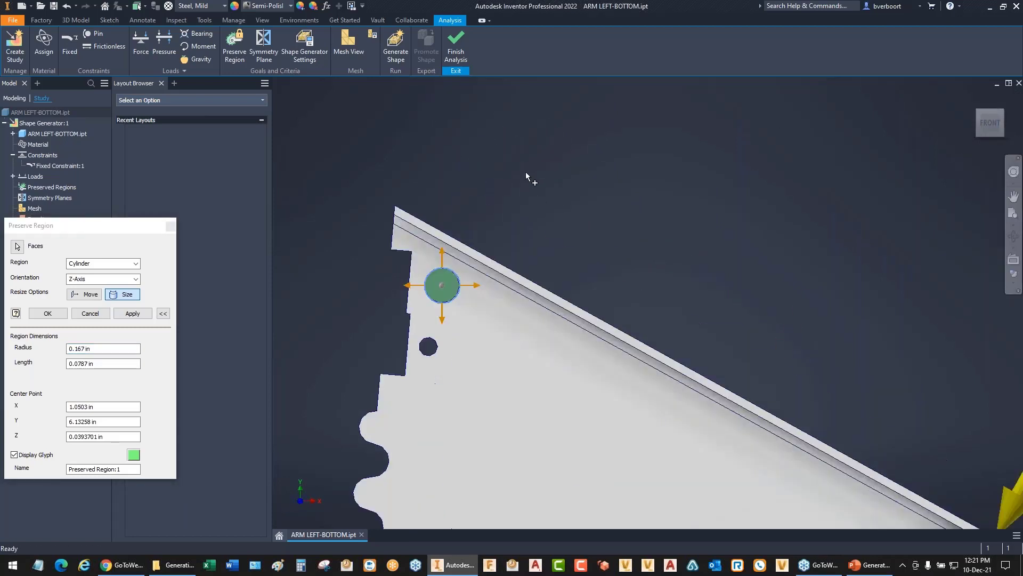
middle_drag(491, 190, 601, 199)
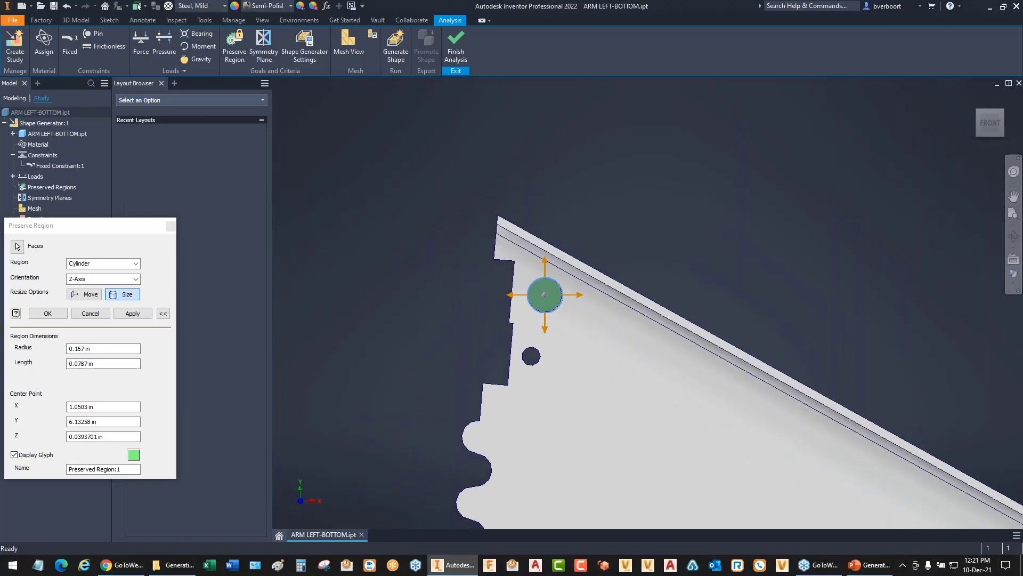
drag(545, 261, 545, 235)
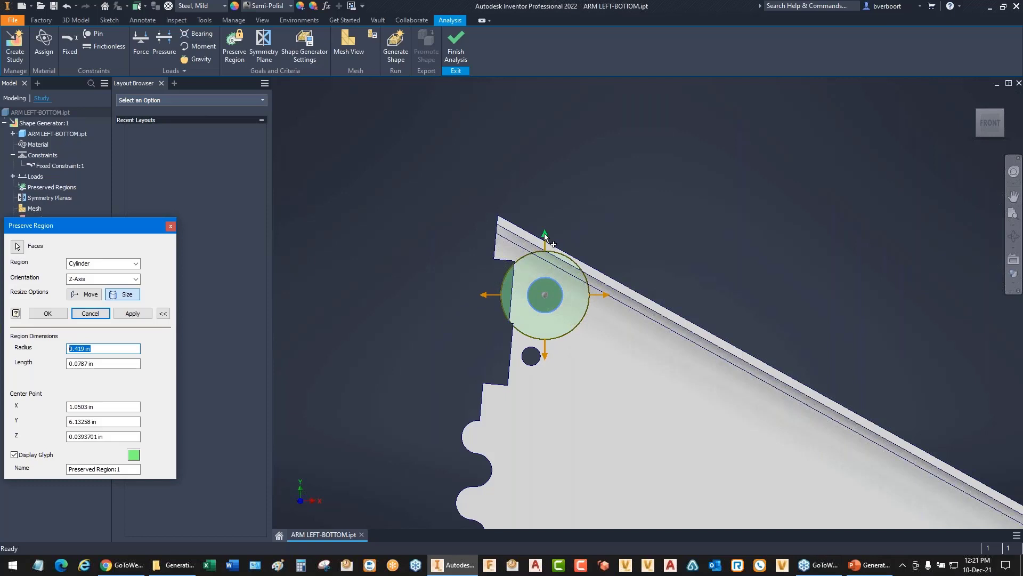
drag(544, 248, 545, 235)
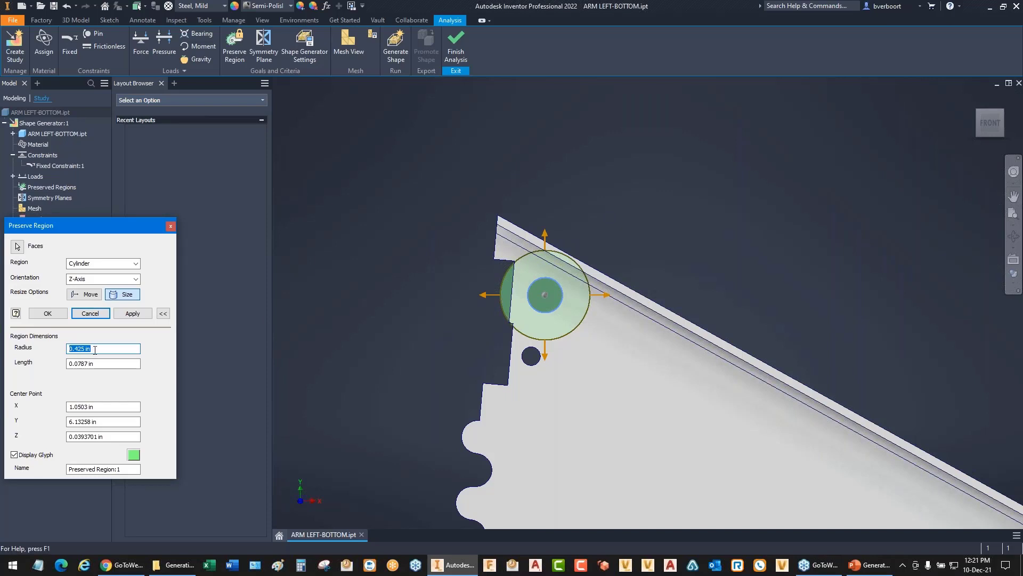
drag(610, 297, 606, 296)
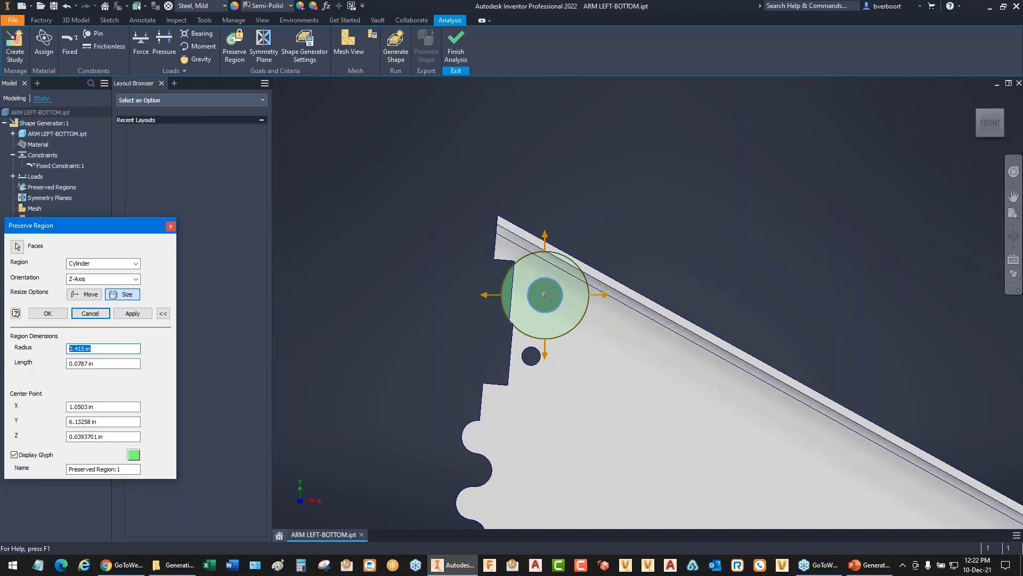
text(.3)
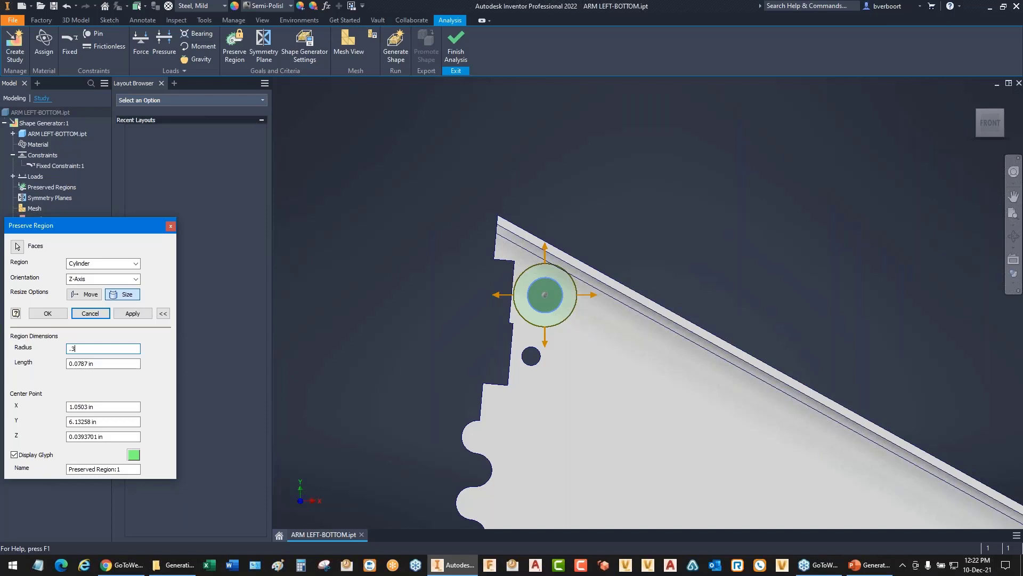
click(131, 314)
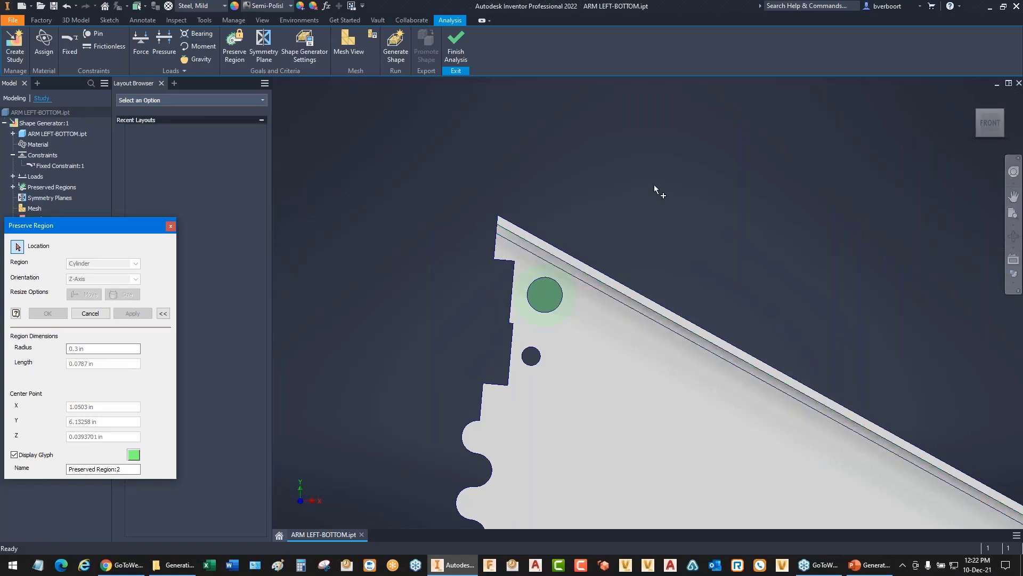
click(1014, 196)
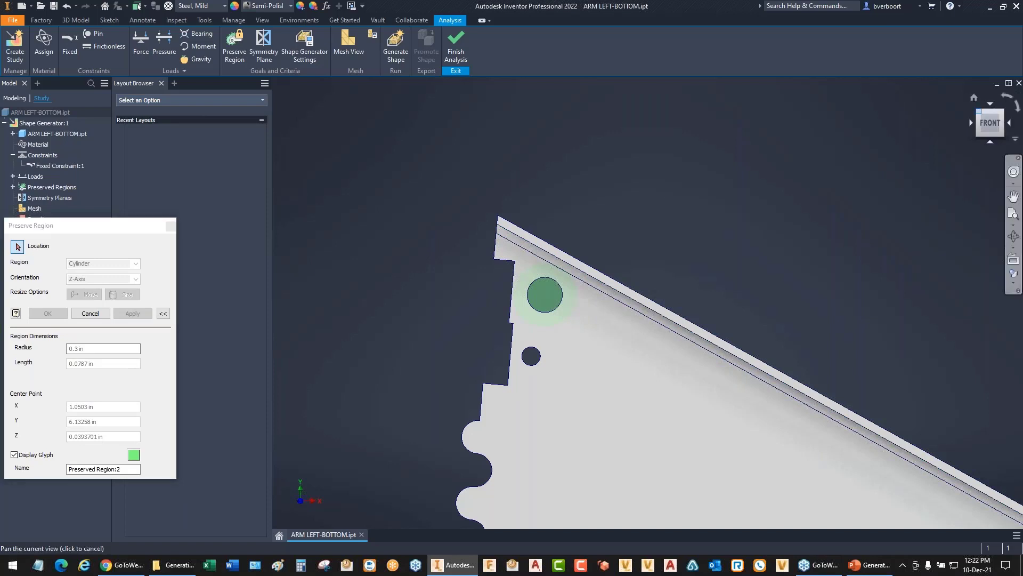
click(978, 111)
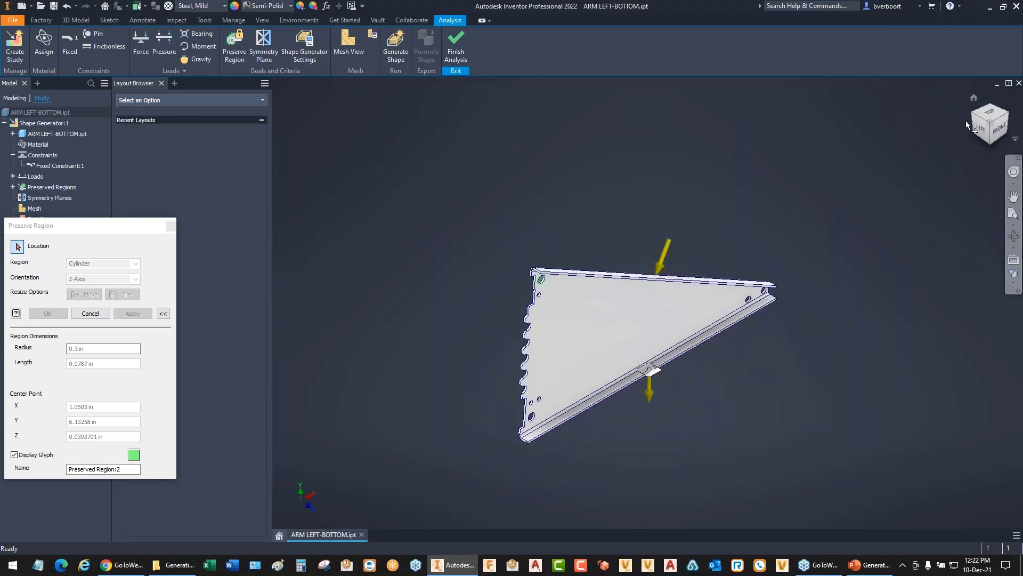
middle_drag(966, 125, 966, 125)
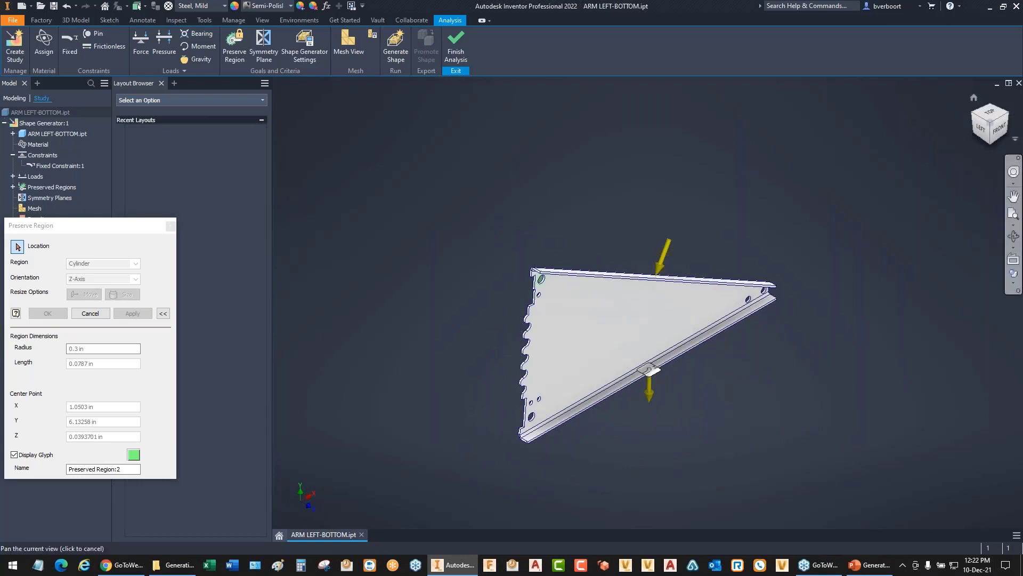
- Add a cylindrical preserved region with a 0.2 in radius to the small hole just below the web's upper large hole
click(970, 99)
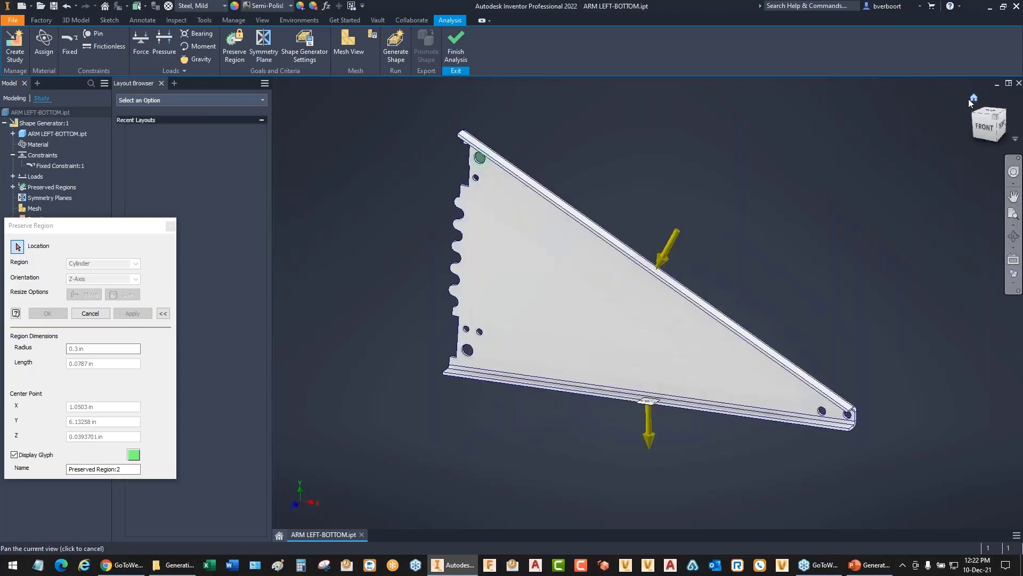
scroll(452, 148, up, 6)
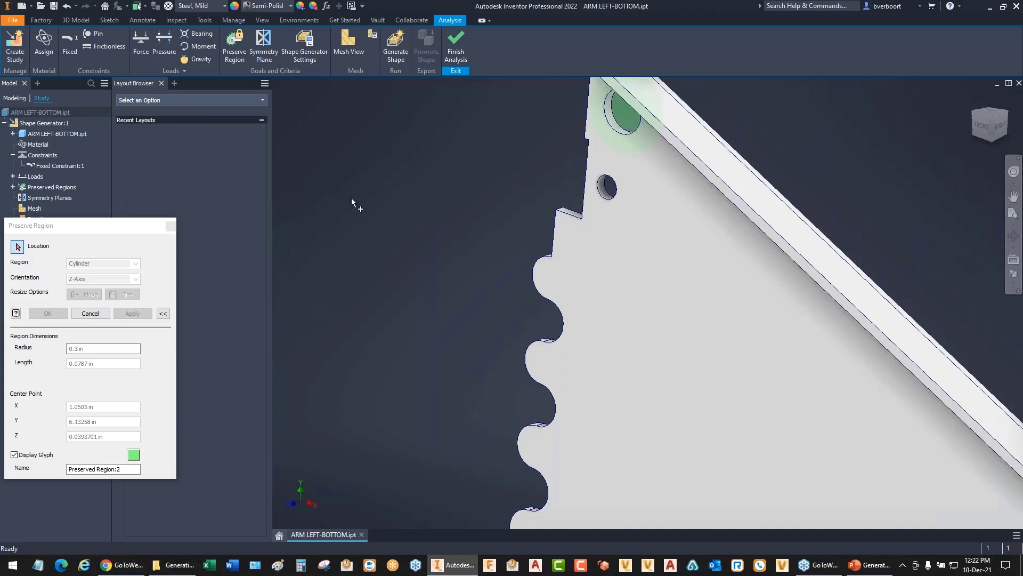
scroll(606, 192, down, 4)
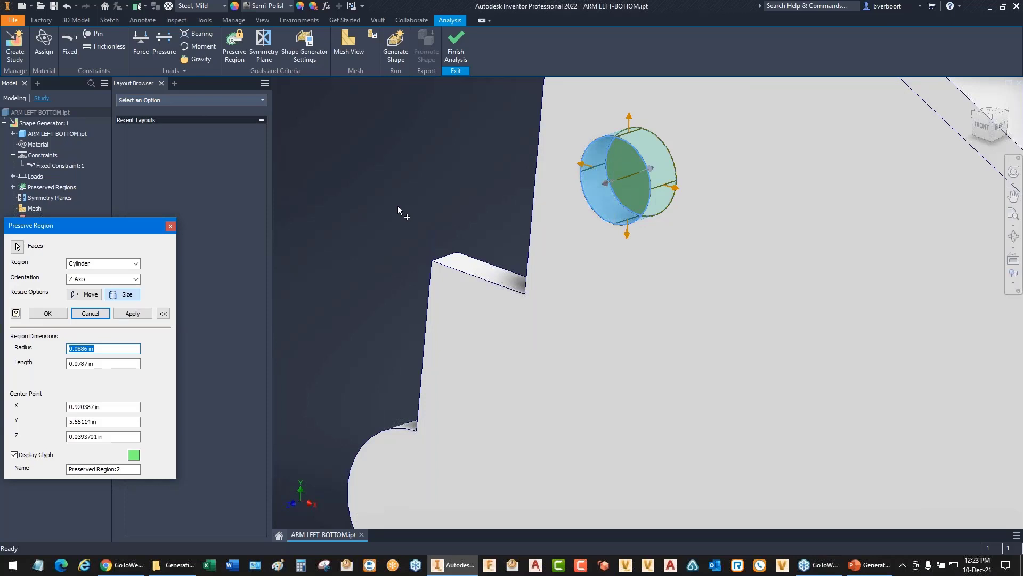
text(.2)
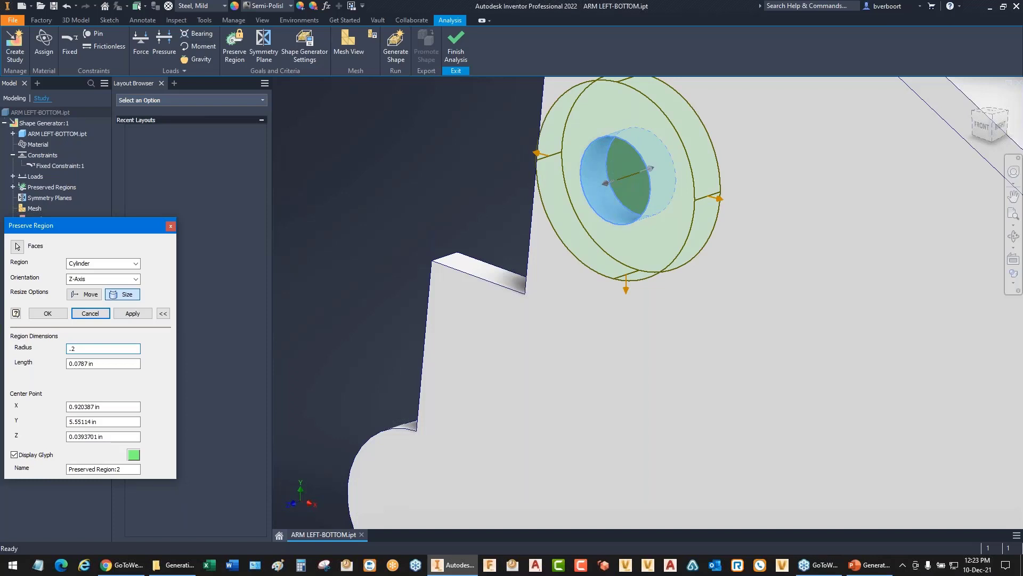
click(132, 313)
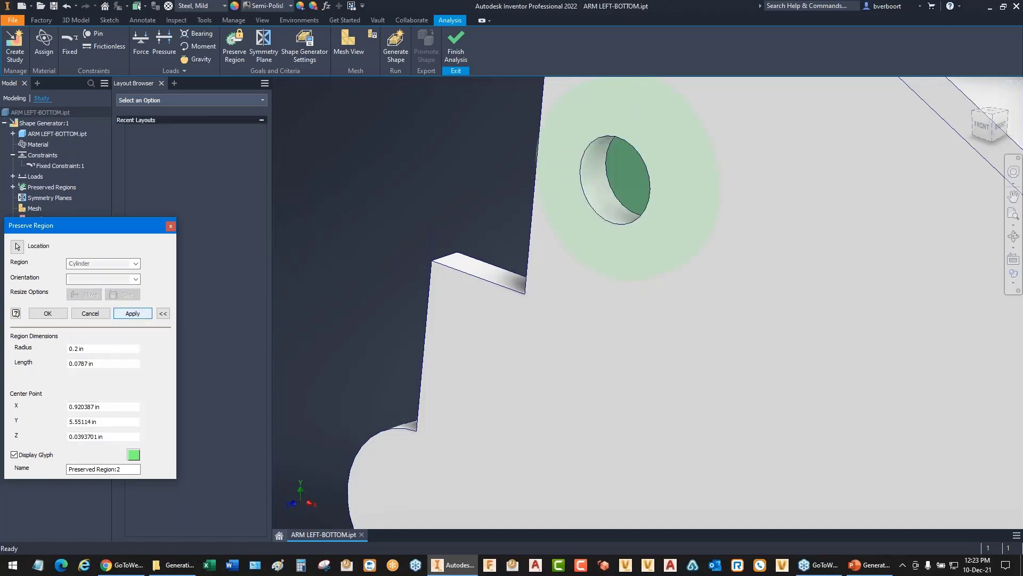
- Add a 0.2 in radius cylindrical preserved region to the lower small hole nearest the web's notched edge
scroll(379, 228, down, 3)
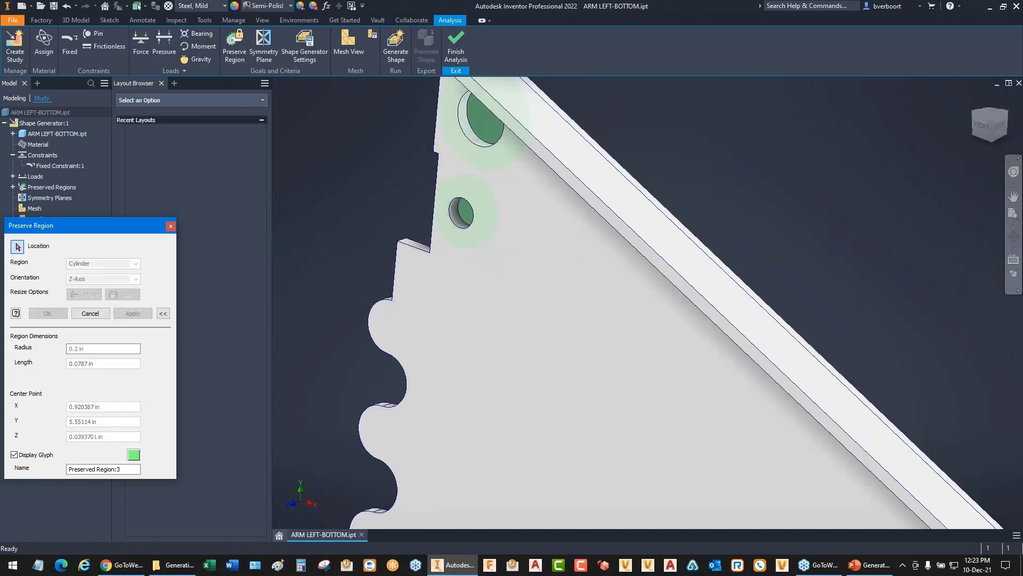
click(360, 251)
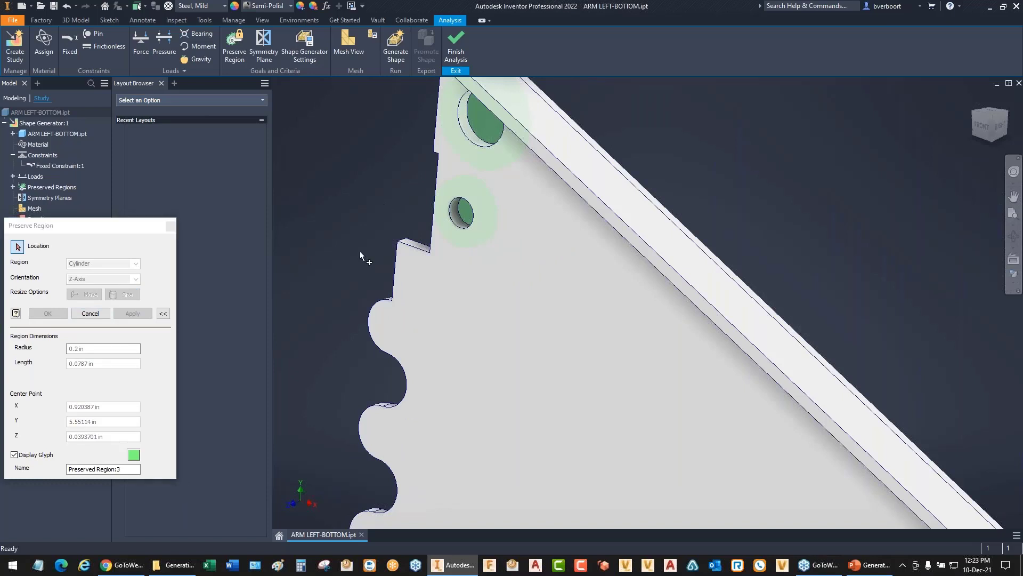
scroll(360, 252, down, 3)
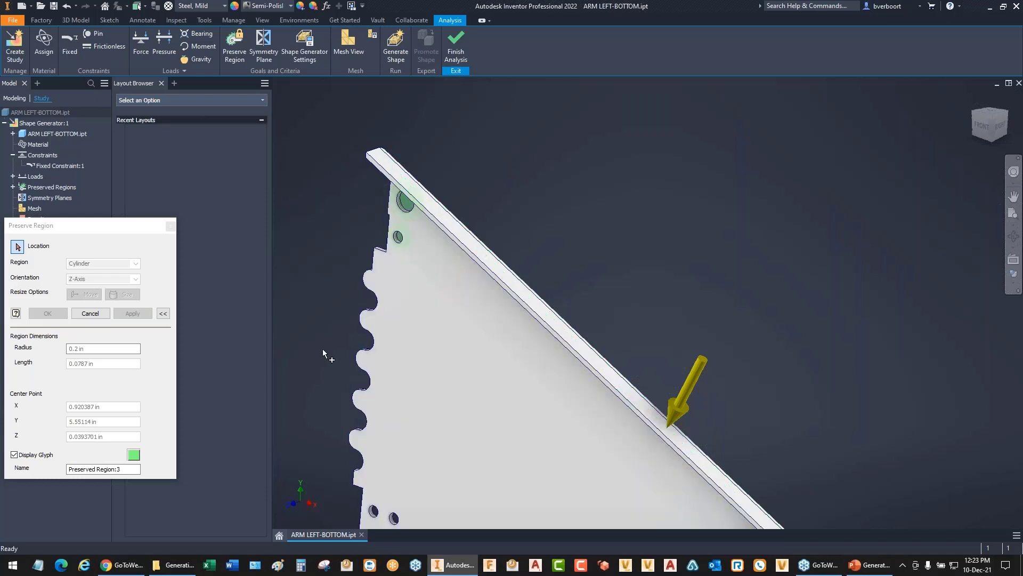
middle_drag(460, 324, 492, 300)
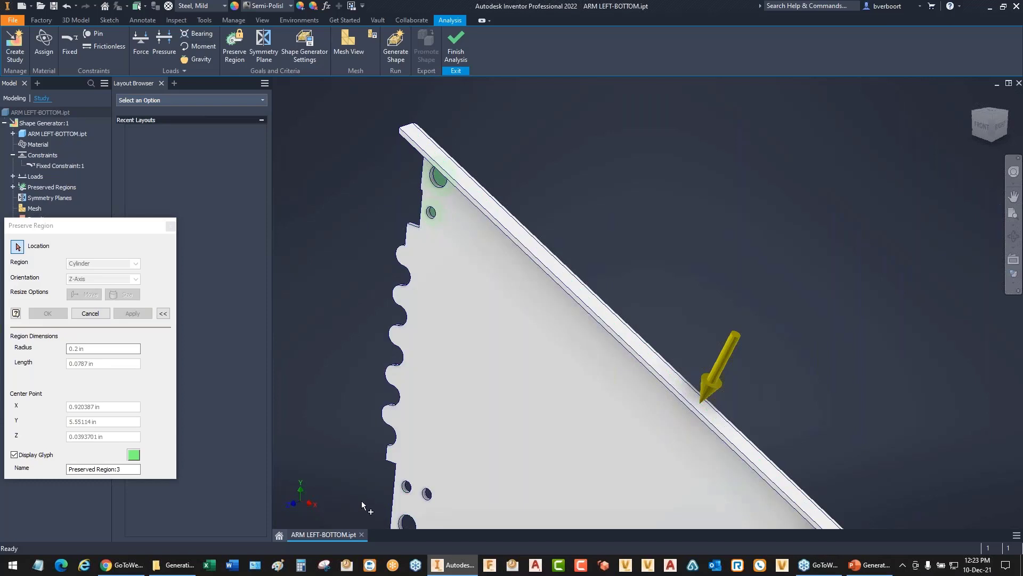
middle_drag(363, 499, 390, 350)
scroll(389, 352, down, 5)
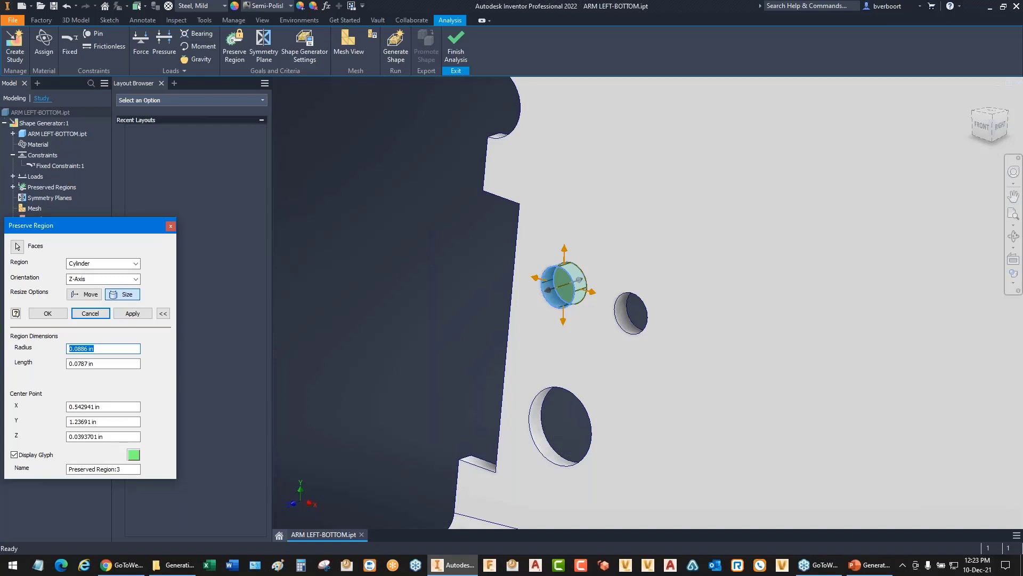
text(.)
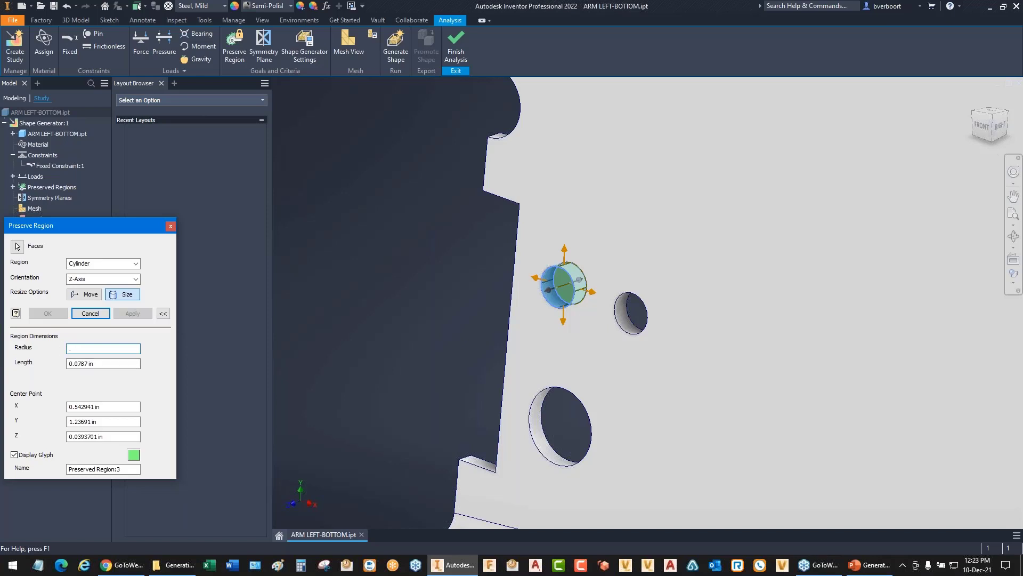
text(2)
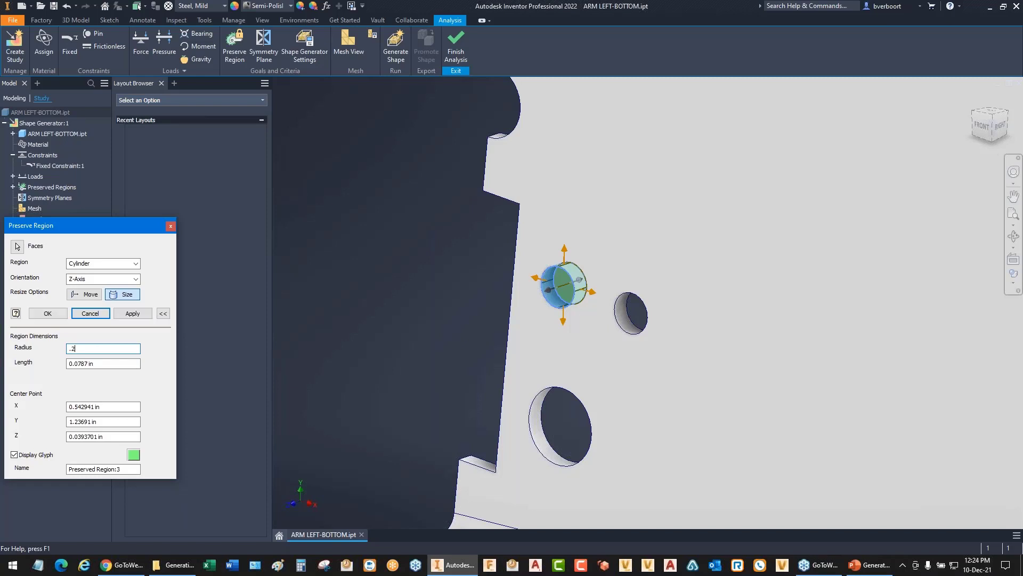
click(128, 315)
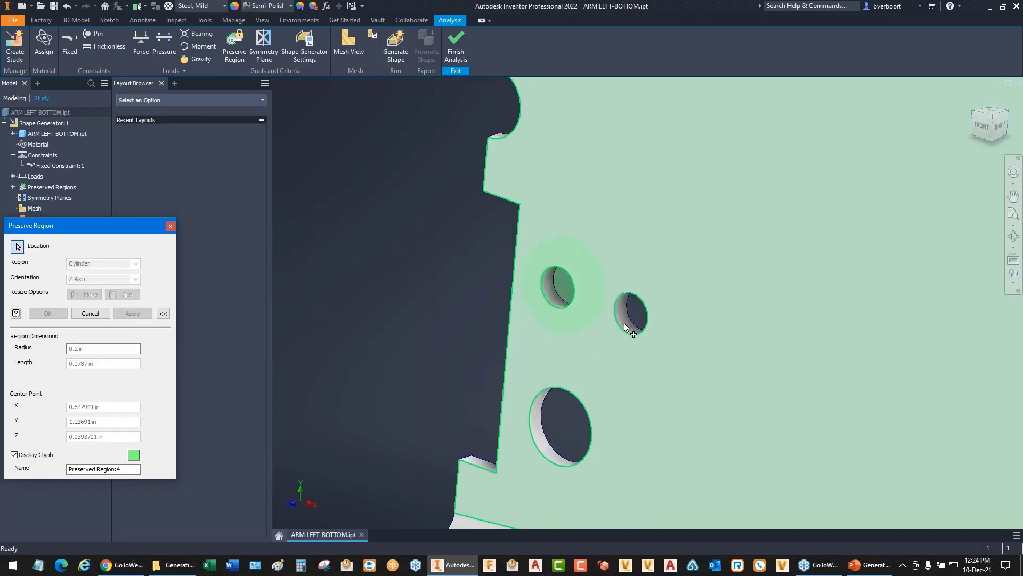
- Add a 0.2 in radius cylindrical preserved region to the lower small hole farther from the notched edge
click(626, 326)
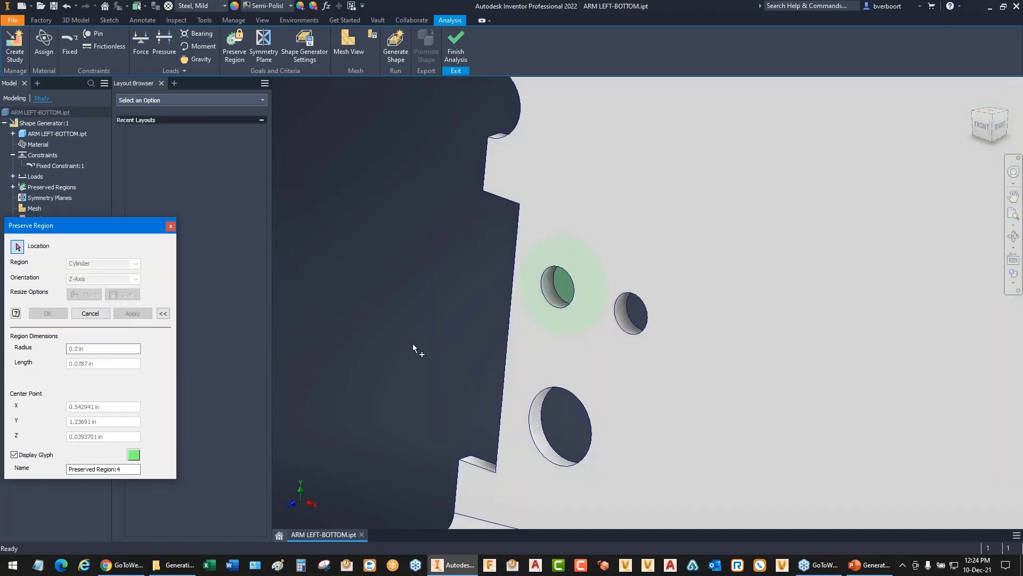
scroll(414, 347, down, 3)
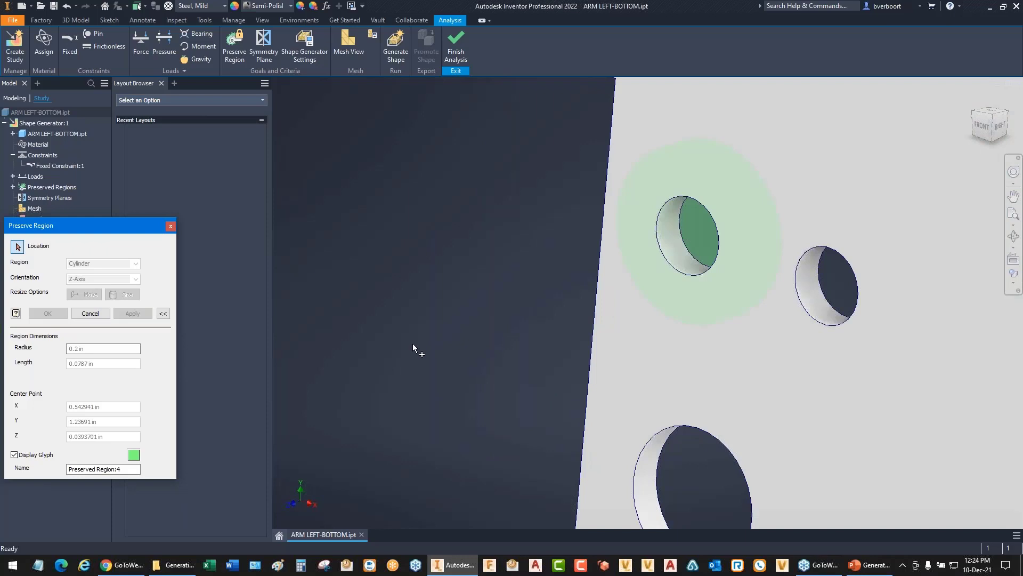
click(819, 309)
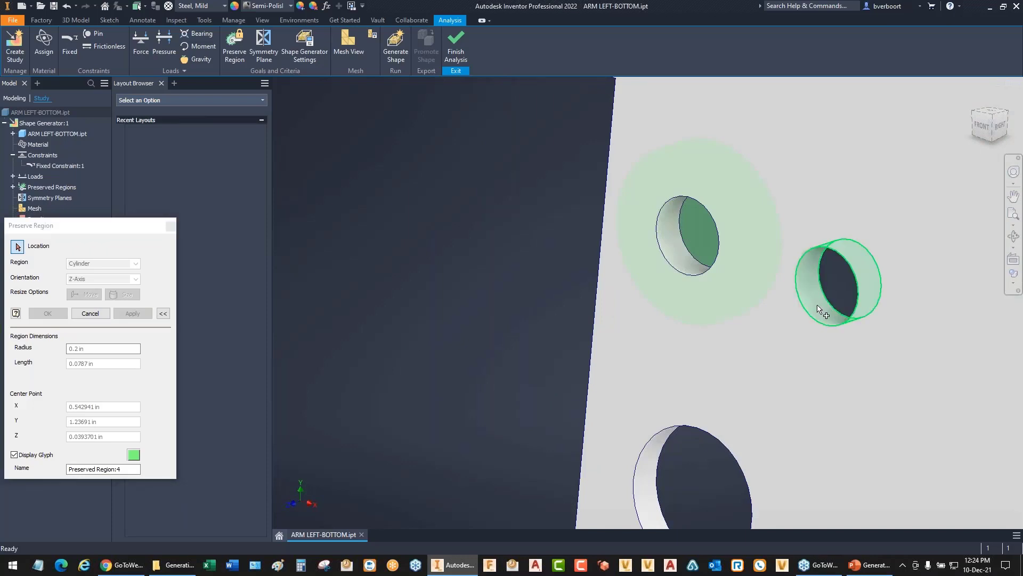
text(.2)
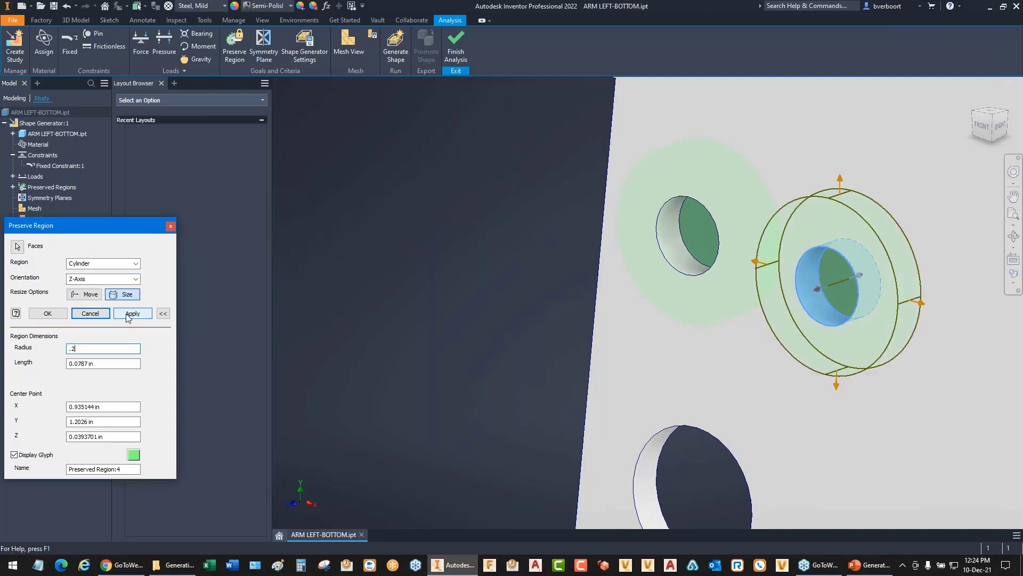
click(129, 315)
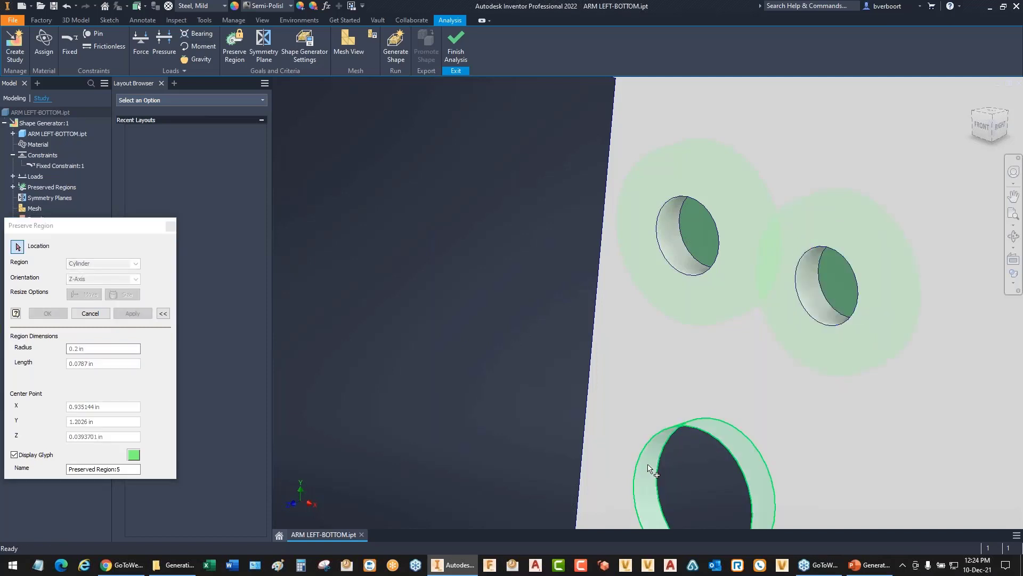
- Preserve the large hole at the web's lower corner with a cylindrical region of 0.3 in radius
middle_drag(438, 348, 410, 233)
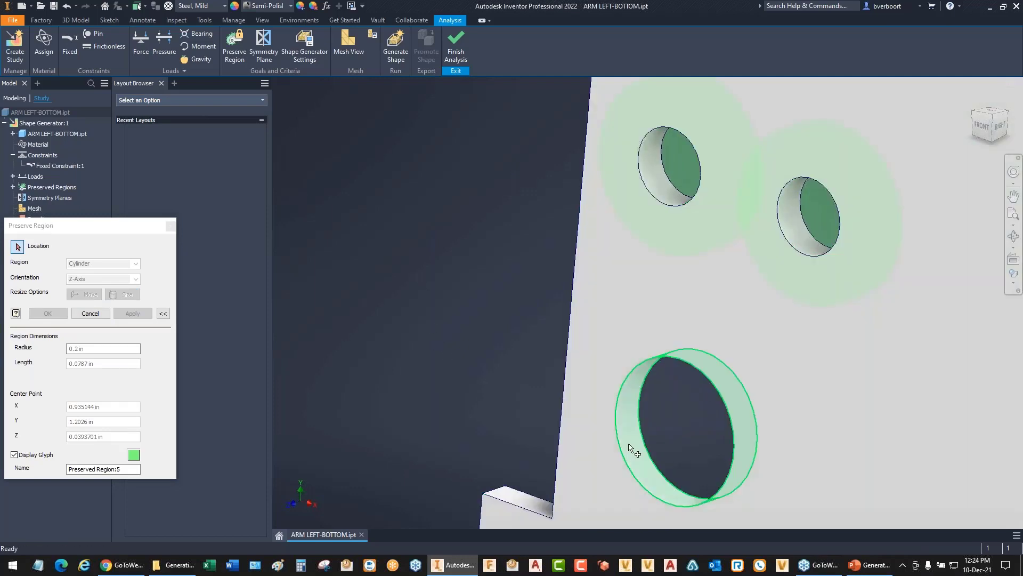
click(630, 450)
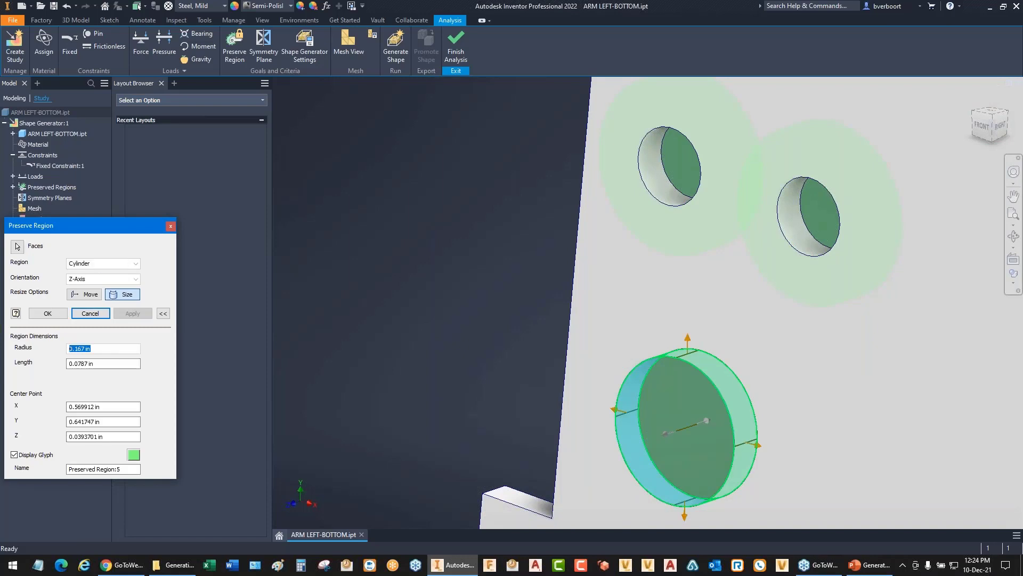
text(.3)
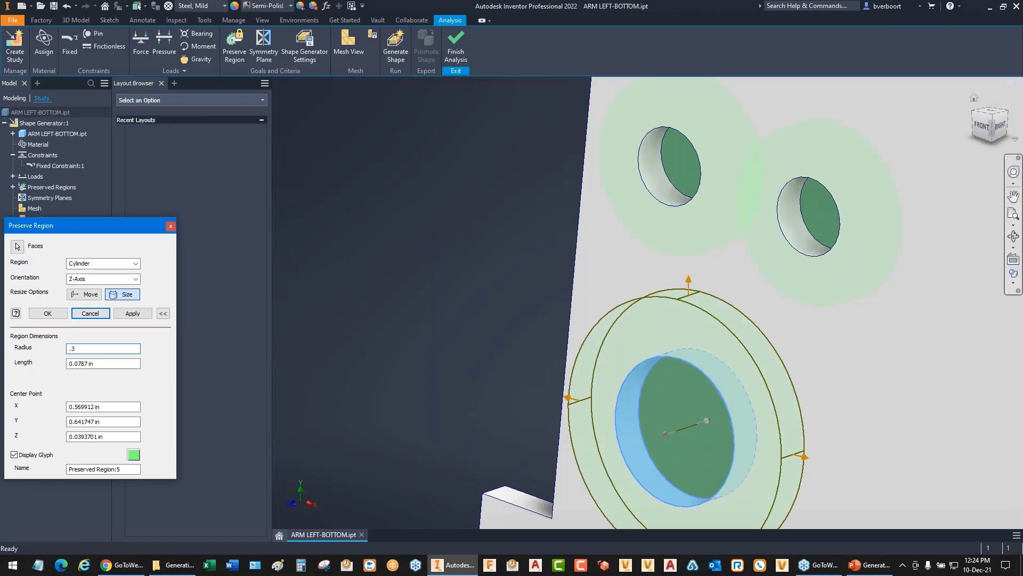
click(133, 314)
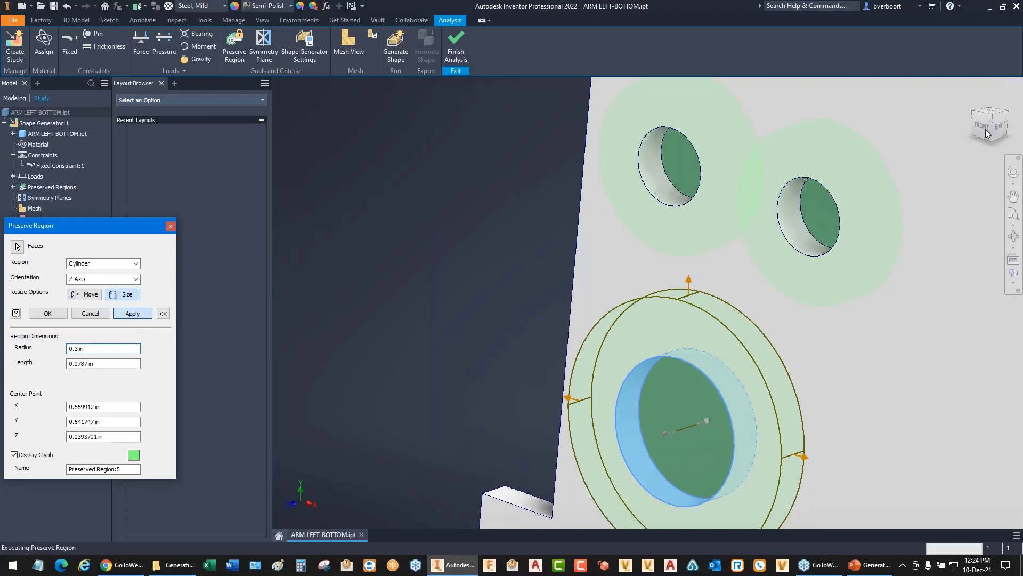
- Add cylindrical preserved regions to the two holes at the web's narrow tip, giving the inner hole's region a 0.2 in radius
scroll(820, 293, down, 6)
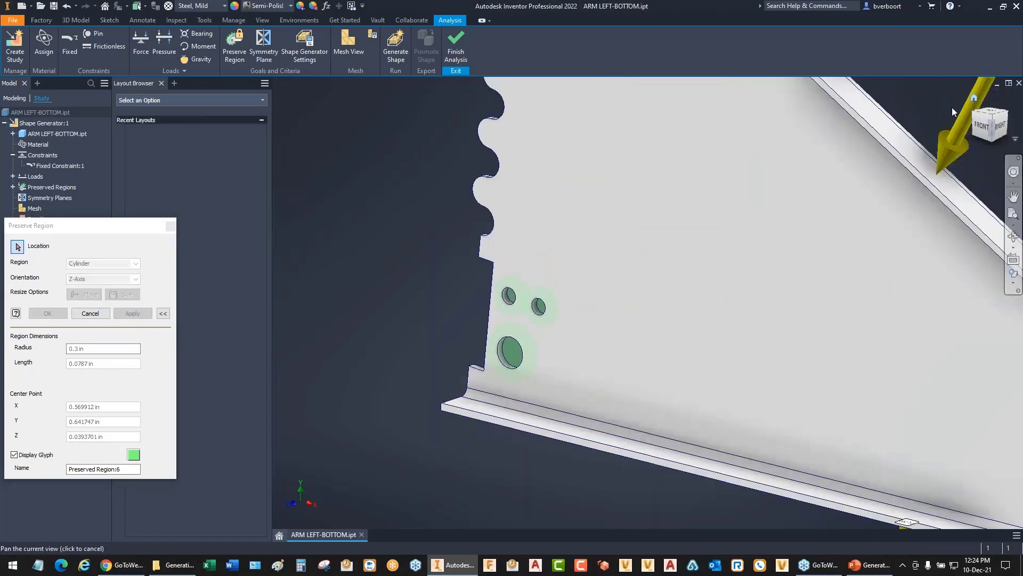
scroll(816, 439, up, 5)
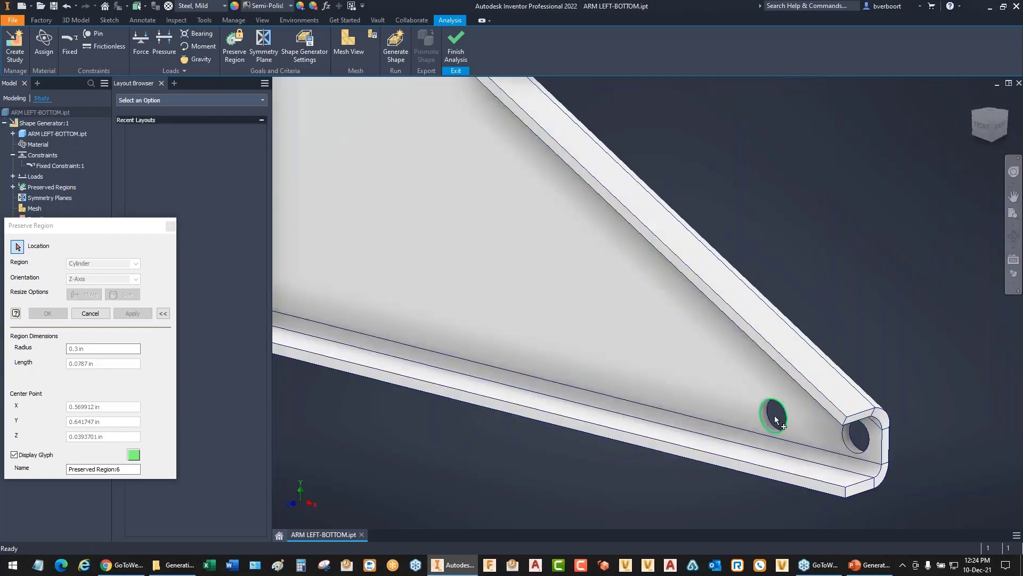
scroll(777, 420, down, 2)
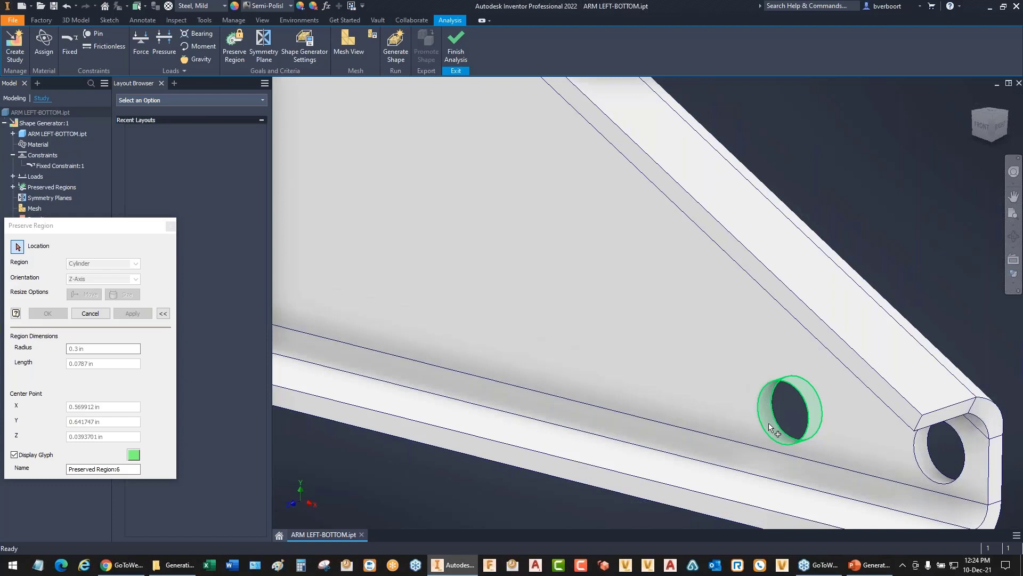
click(774, 430)
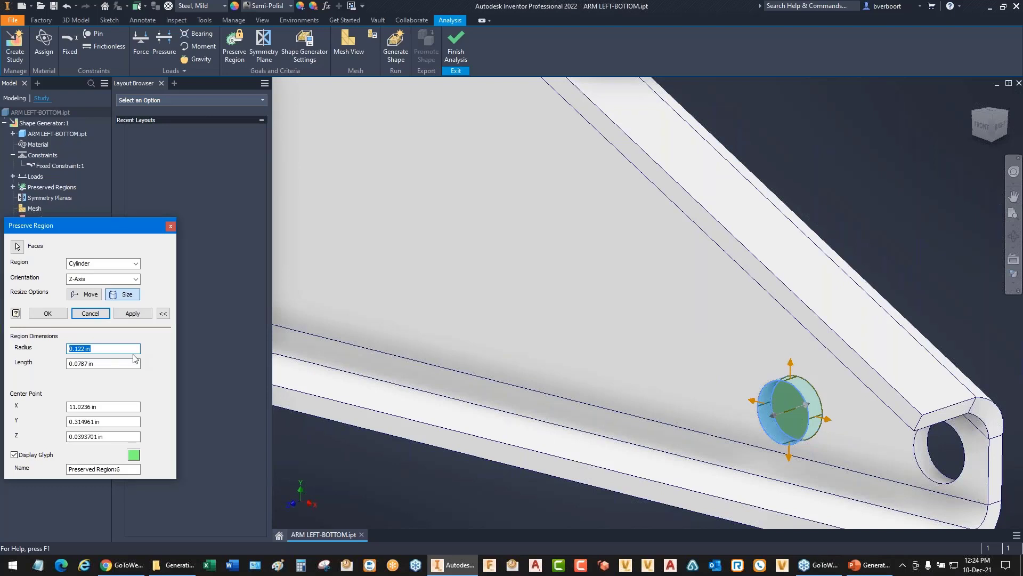
text(.2)
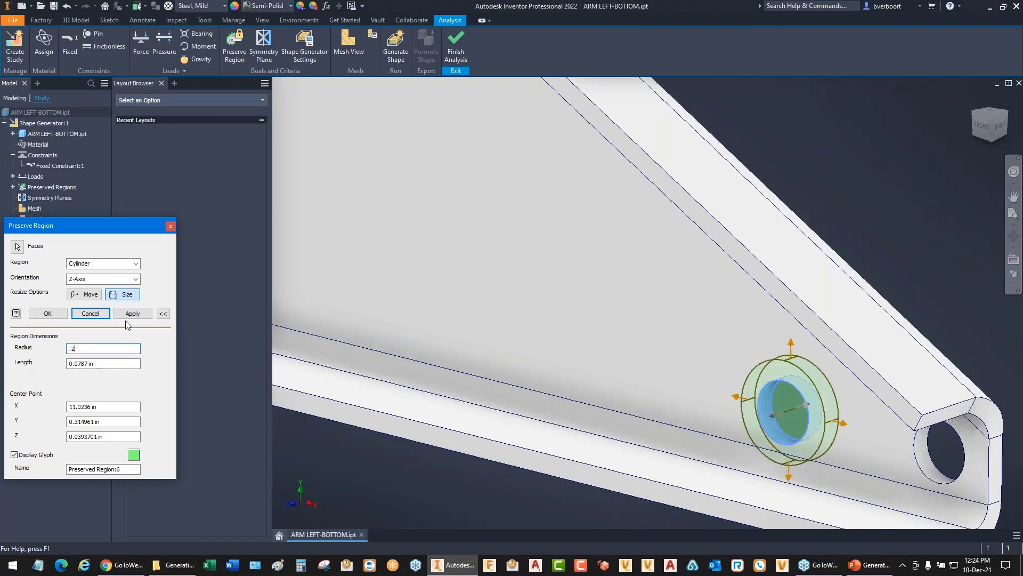
click(130, 315)
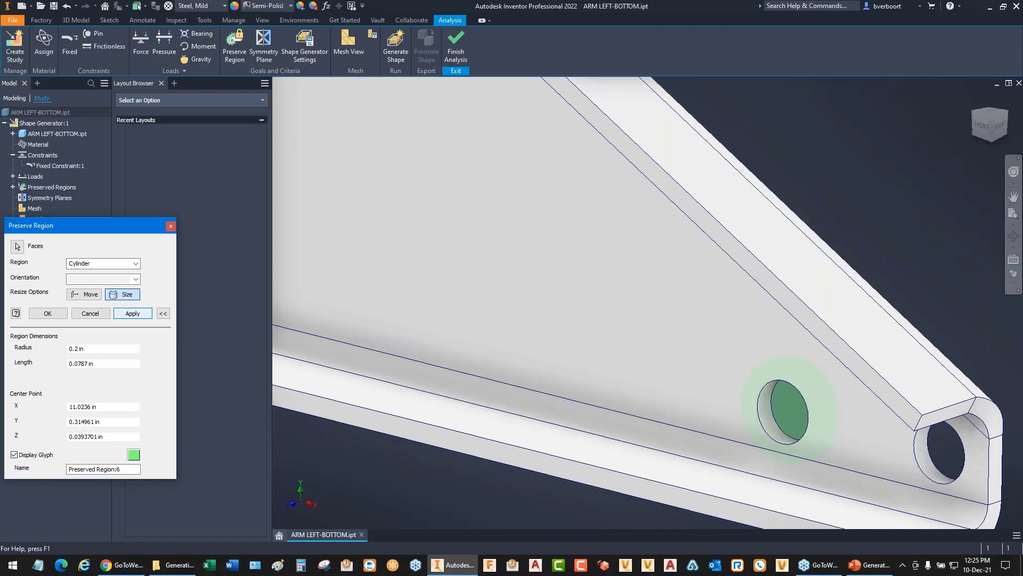
click(923, 455)
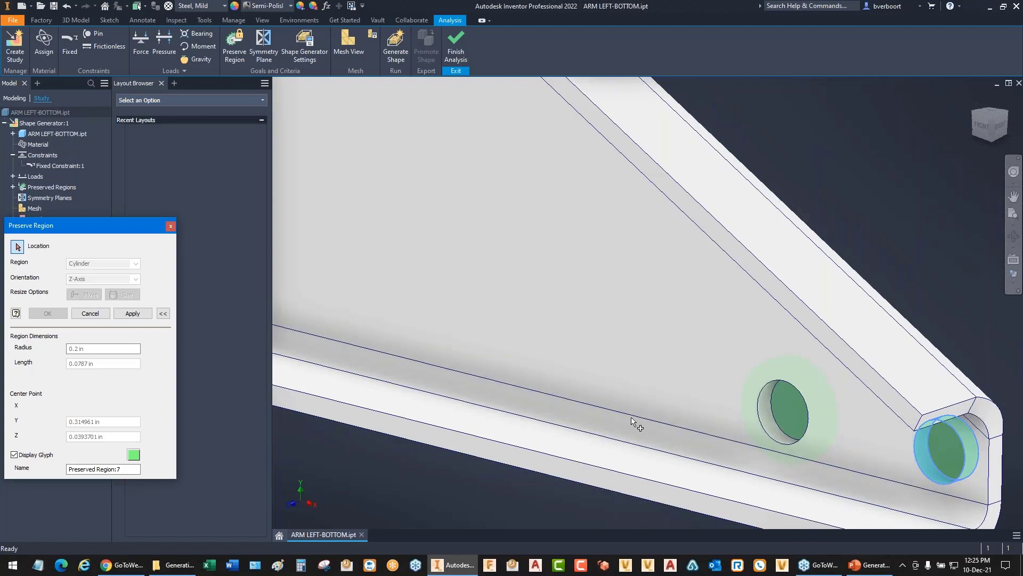
click(55, 313)
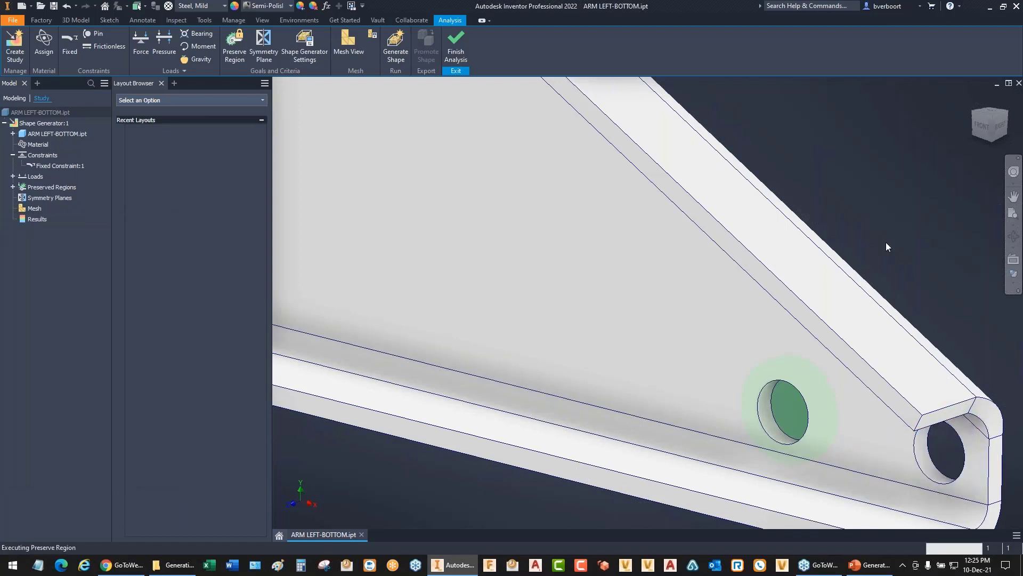
- Examine the preserved hole regions and the load directions across the whole part from the front
scroll(876, 218, up, 10)
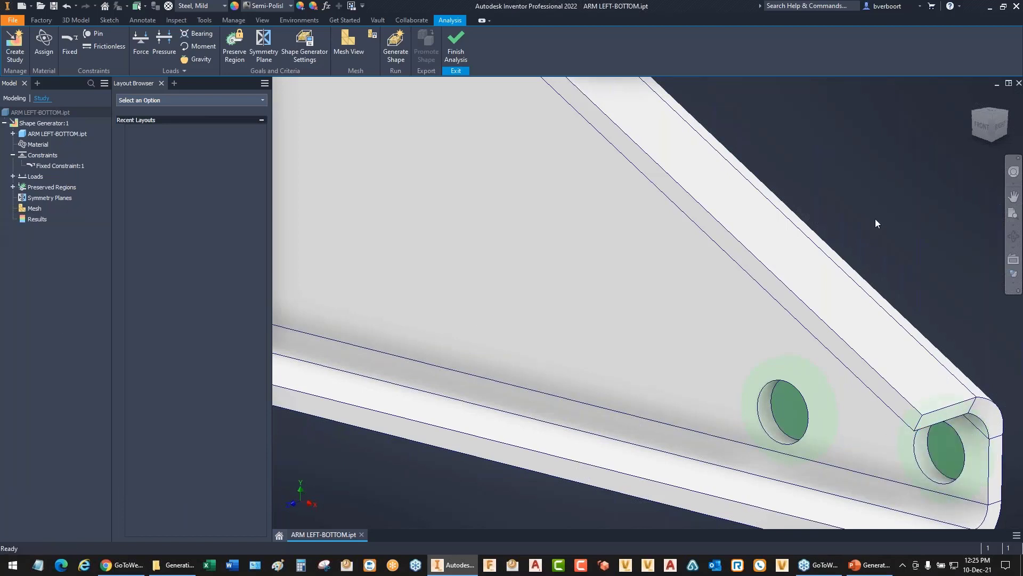
click(981, 126)
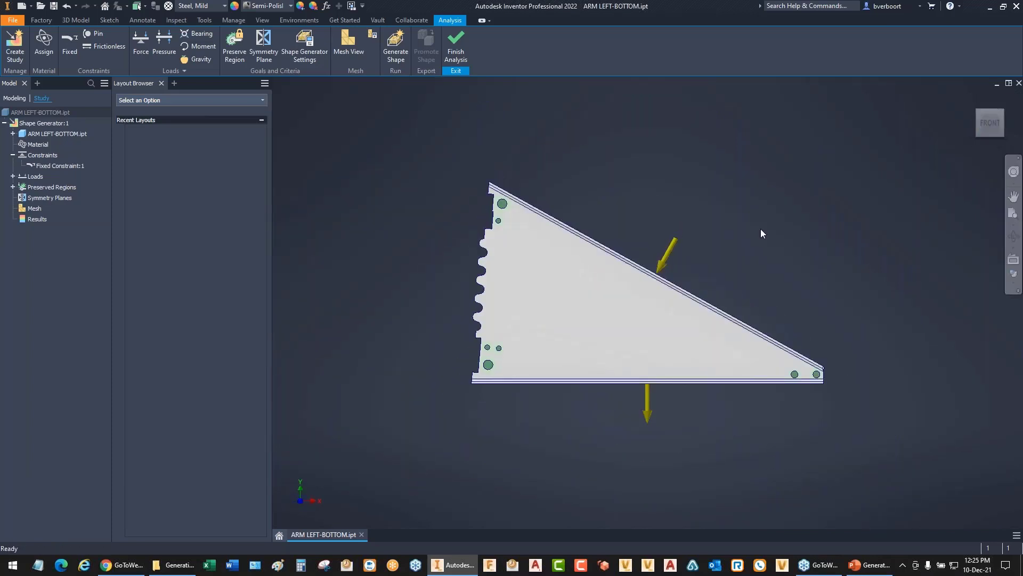
key(Home)
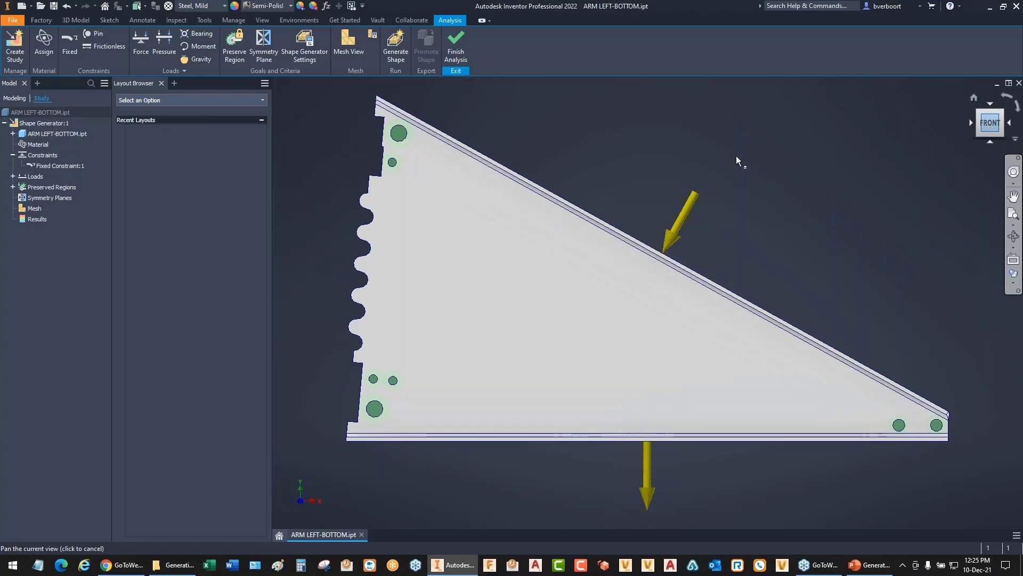
scroll(736, 156, down, 3)
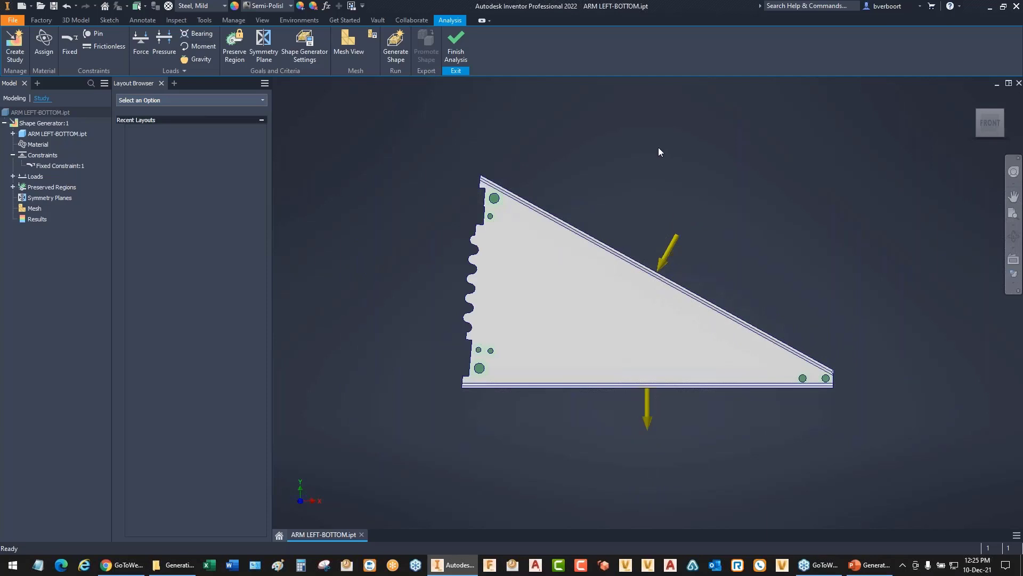
scroll(659, 152, up, 1)
scroll(659, 151, down, 3)
scroll(658, 152, up, 4)
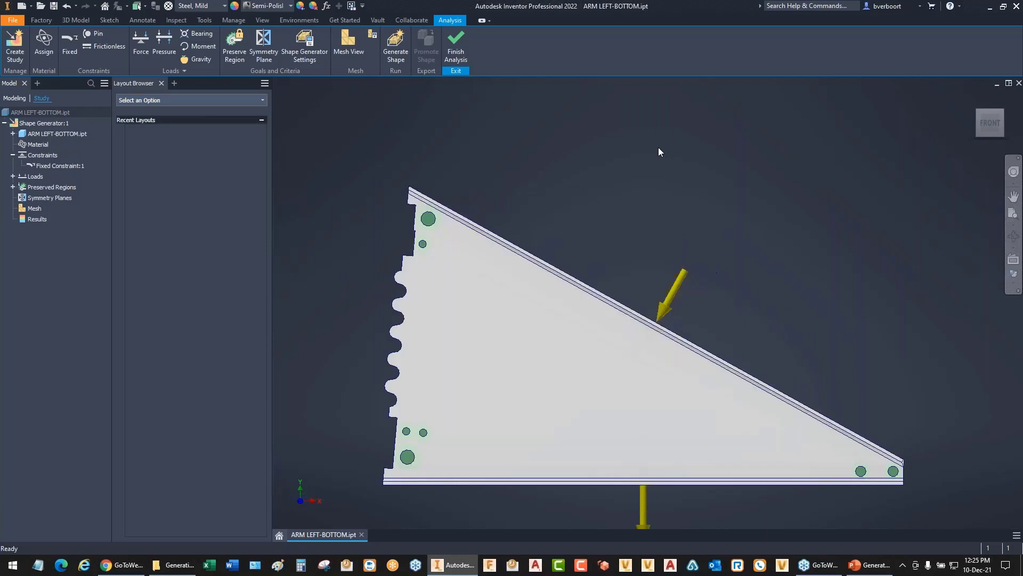
- Inspect the notched edge and the preserved hole regions beside it, from close up and from a slightly rotated front view
scroll(658, 150, up, 3)
middle_drag(616, 165, 781, 131)
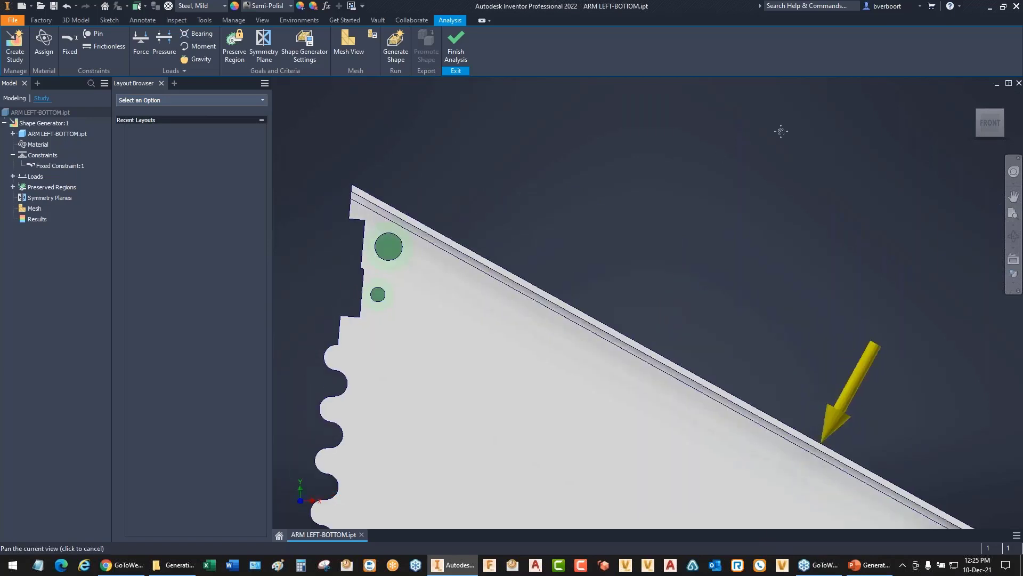
middle_drag(646, 211, 656, 207)
scroll(657, 207, down, 3)
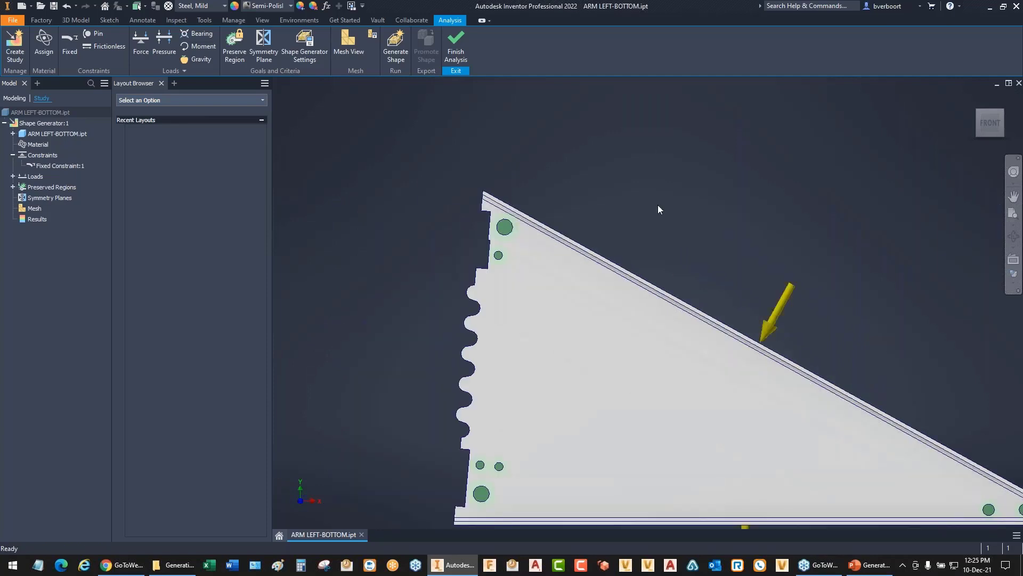
middle_drag(671, 149, 650, 132)
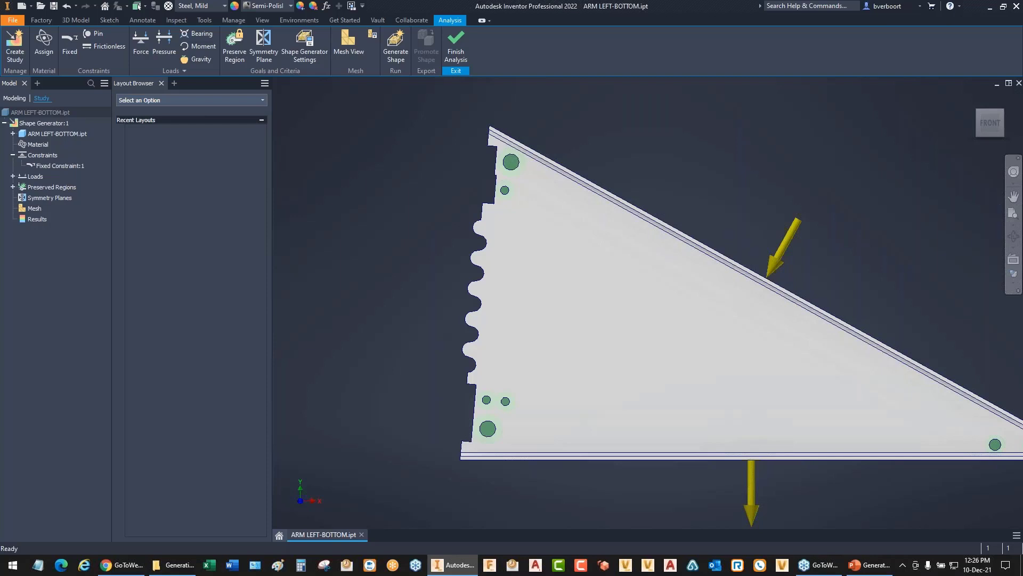
key(F4)
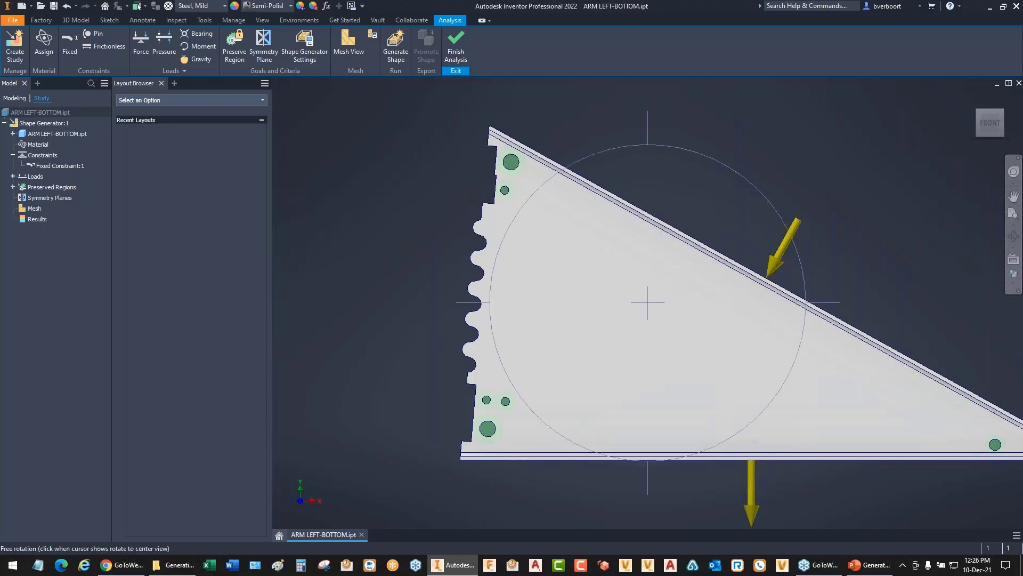
key(Escape)
key(F4)
key(Escape)
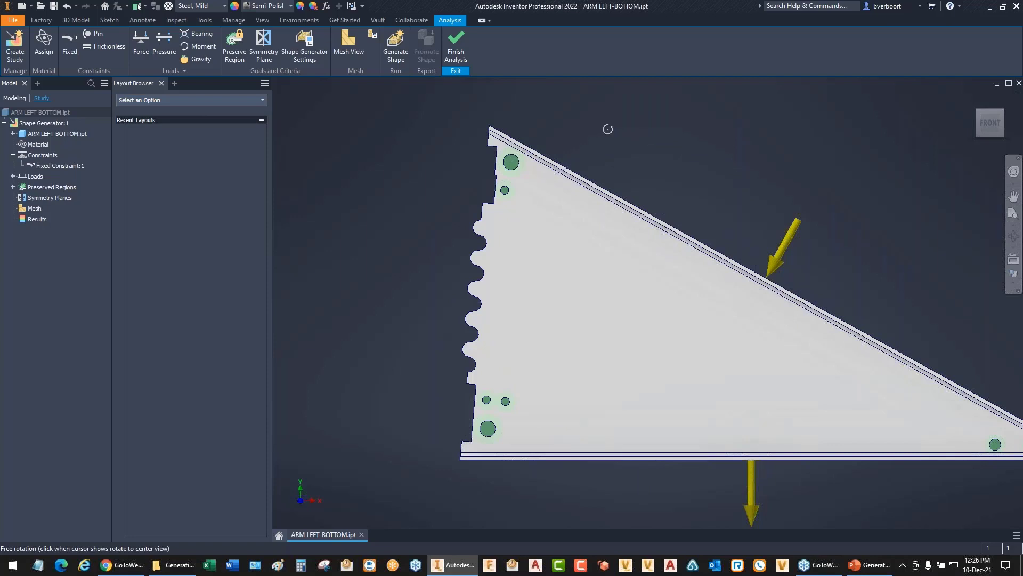
drag(604, 130, 601, 133)
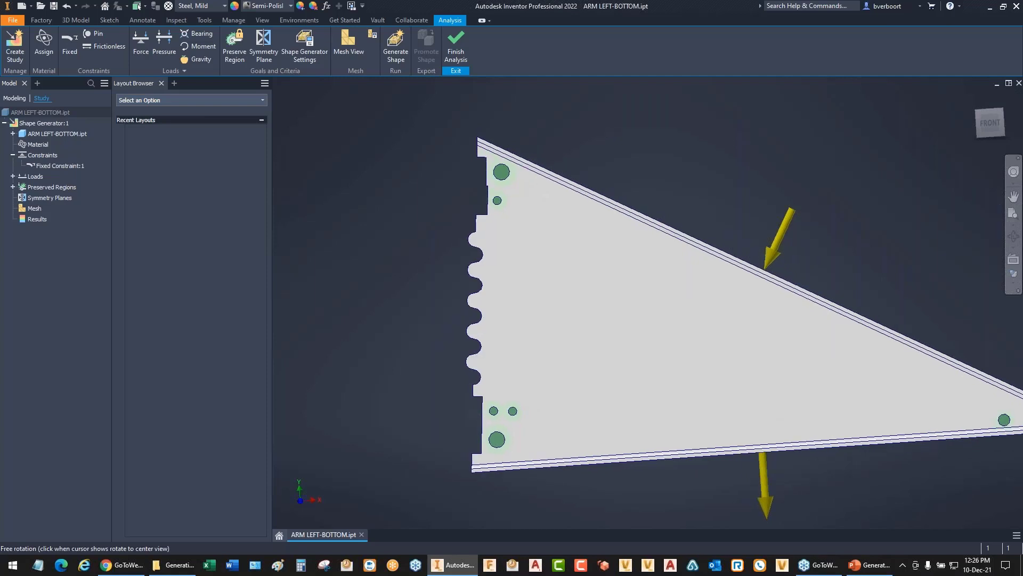
key(Escape)
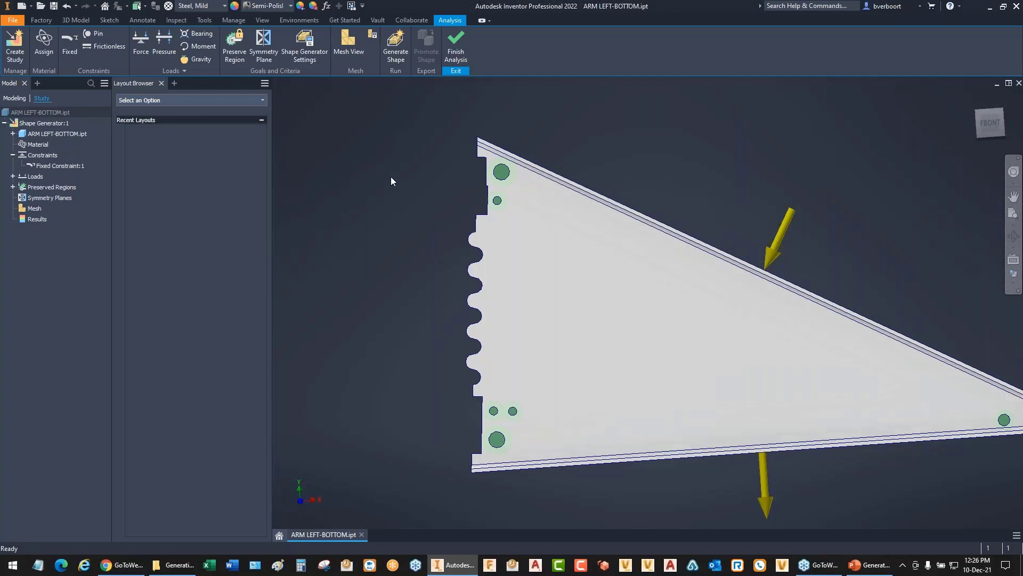
- Start a box preserved region at the notched edge's upper corner vertex and resize it to about 1.1 in along X
click(233, 45)
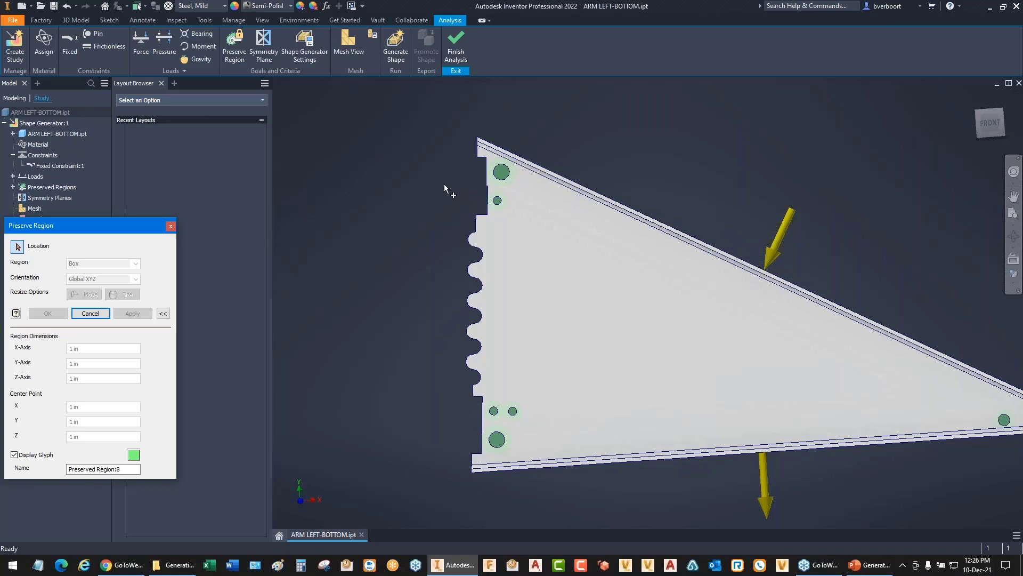
click(477, 215)
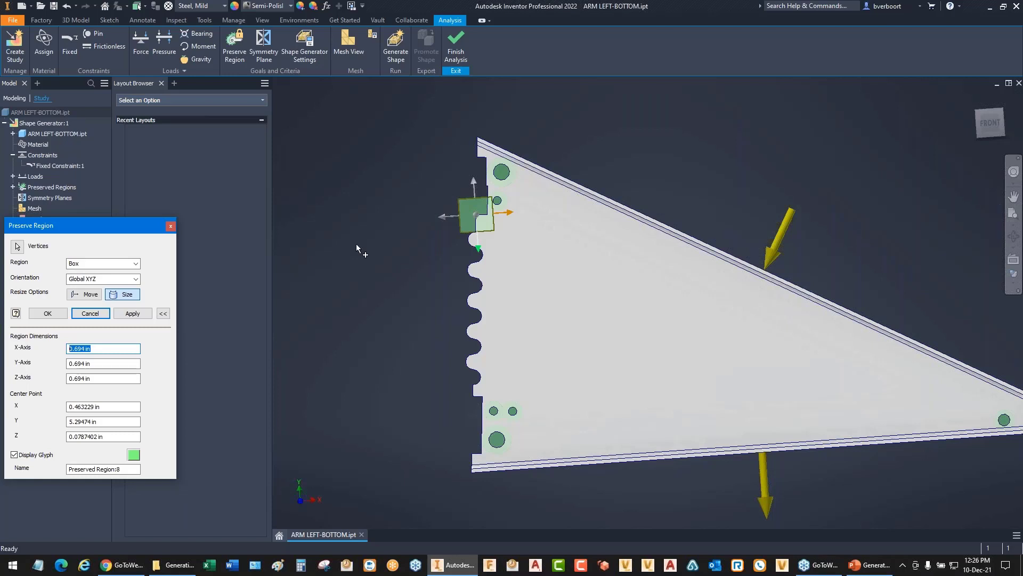
click(137, 264)
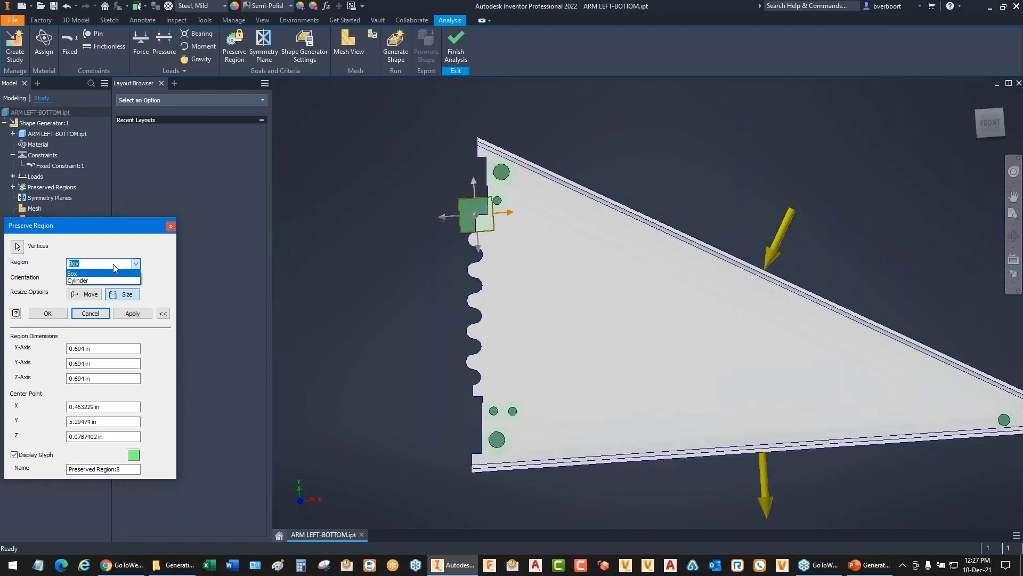
click(87, 274)
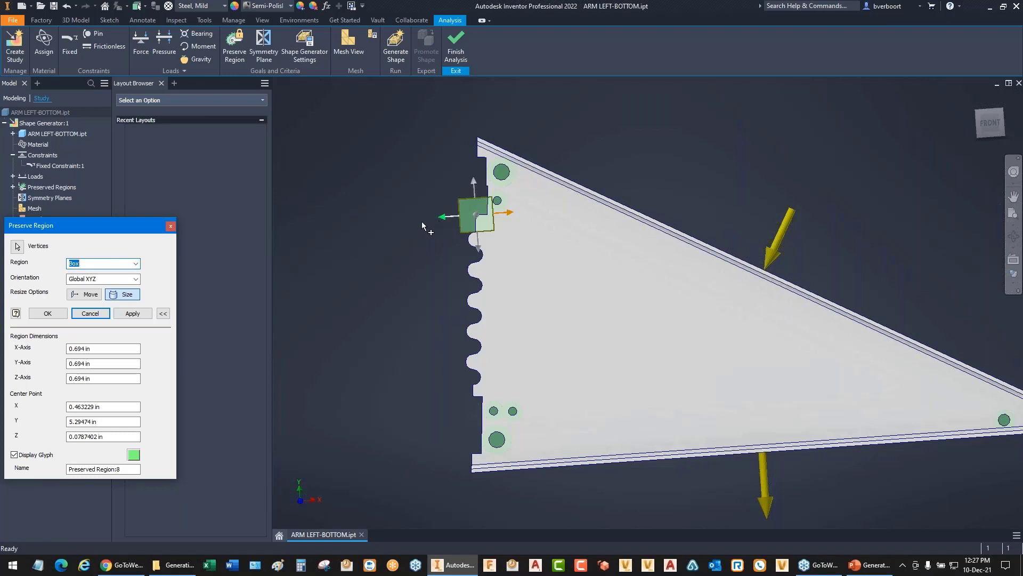
click(418, 222)
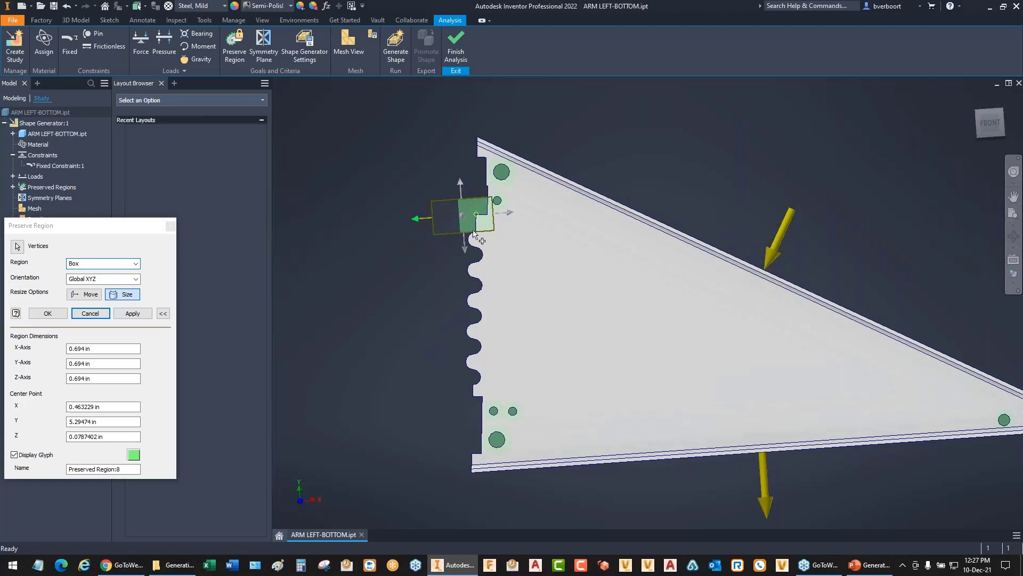
drag(523, 216, 521, 213)
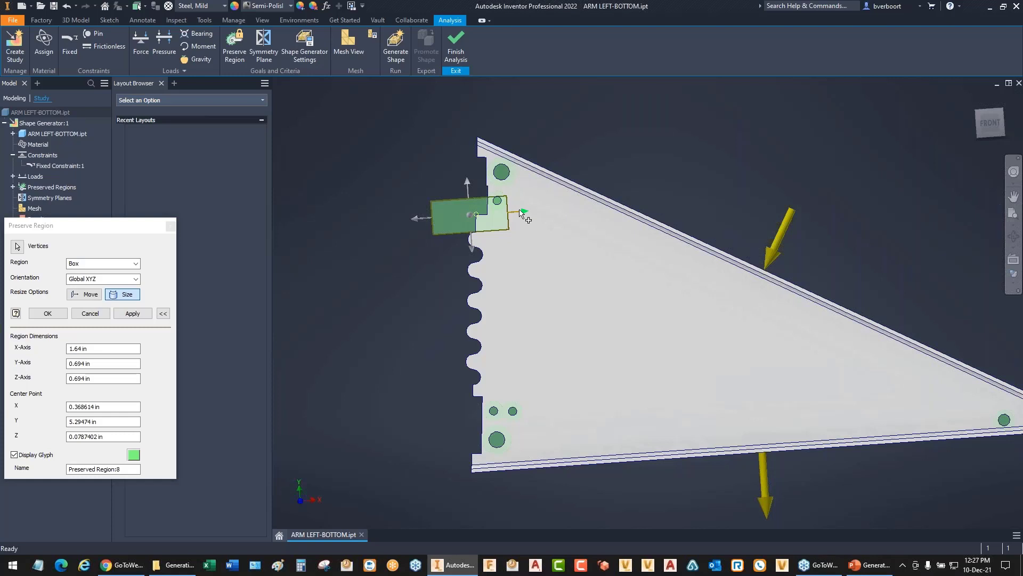
drag(502, 214, 500, 212)
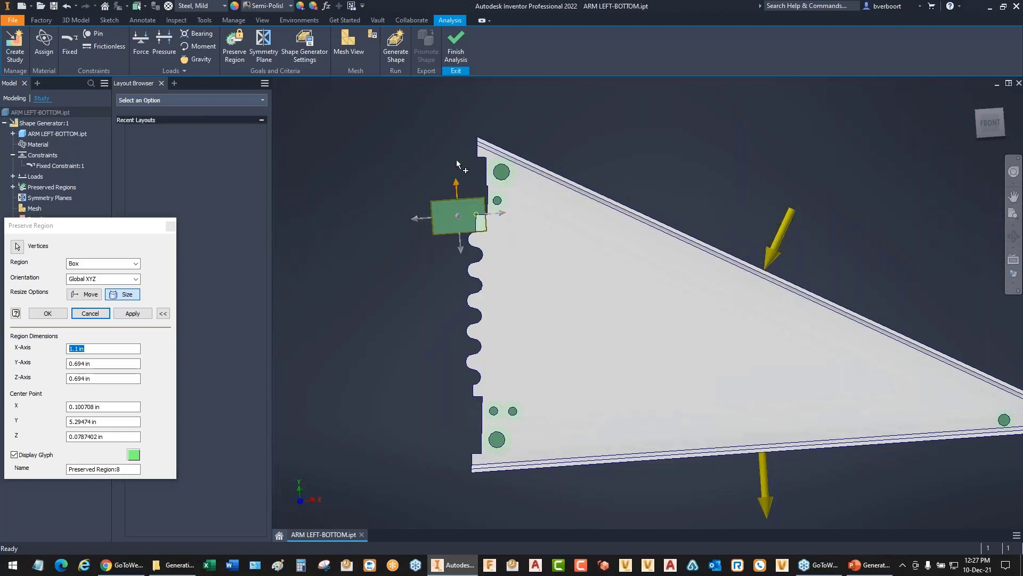
- Stretch the box region over the whole notched edge to about 7.41 in along Y and 1.11 in along X, and create it
drag(457, 183, 456, 123)
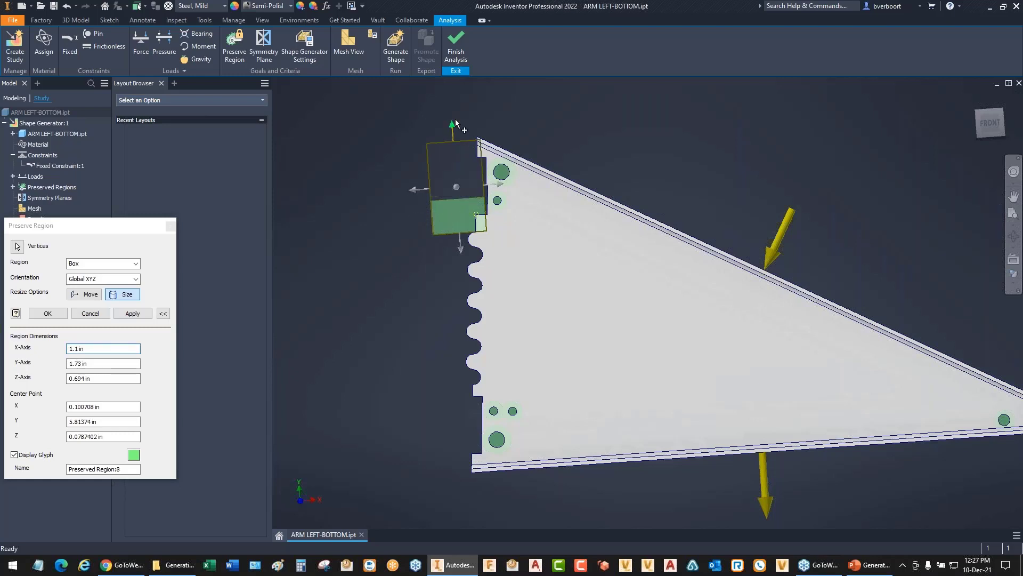
drag(455, 124, 451, 102)
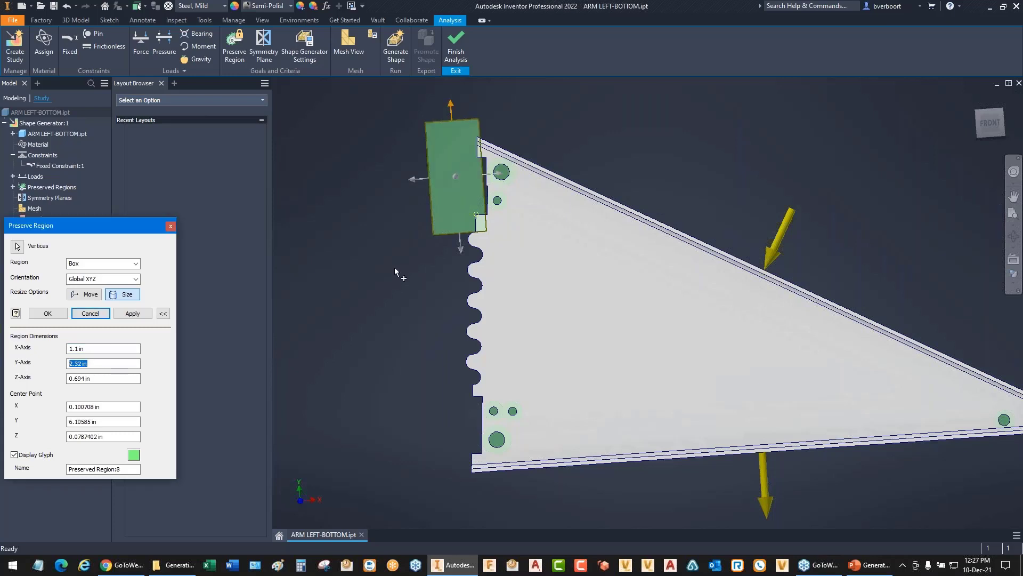
drag(460, 249, 466, 498)
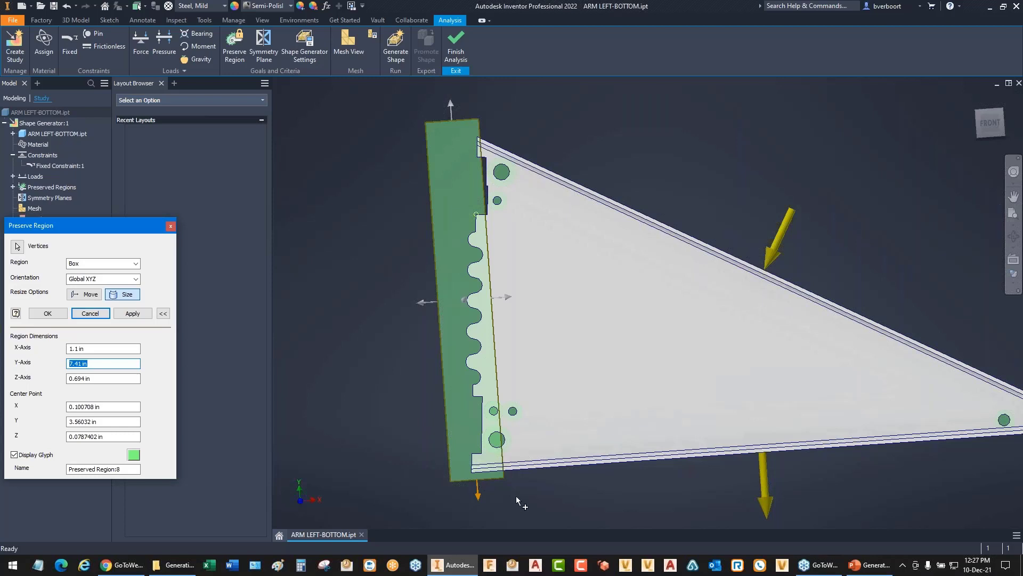
mouse_move(509, 297)
mouse_down()
mouse_move(521, 299)
mouse_move(511, 297)
mouse_up()
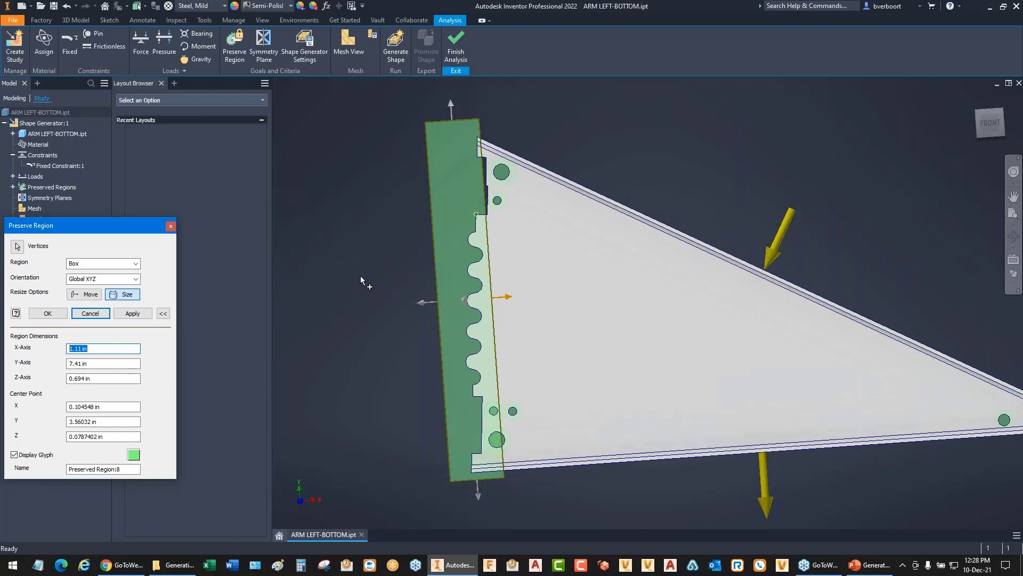
click(48, 313)
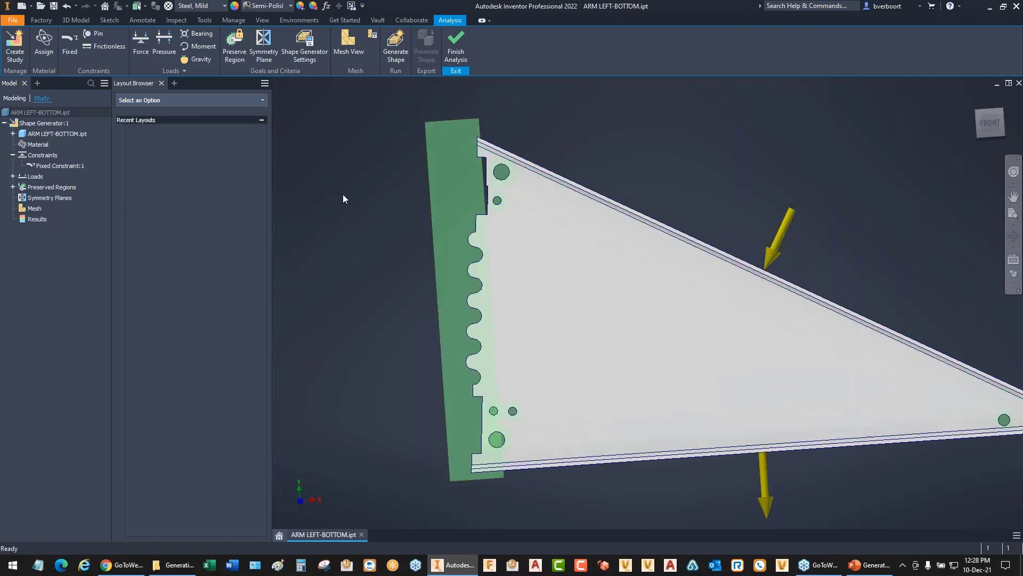
- List the study's preserved regions and check the box region's coverage of the notched edge from straight in front
click(13, 187)
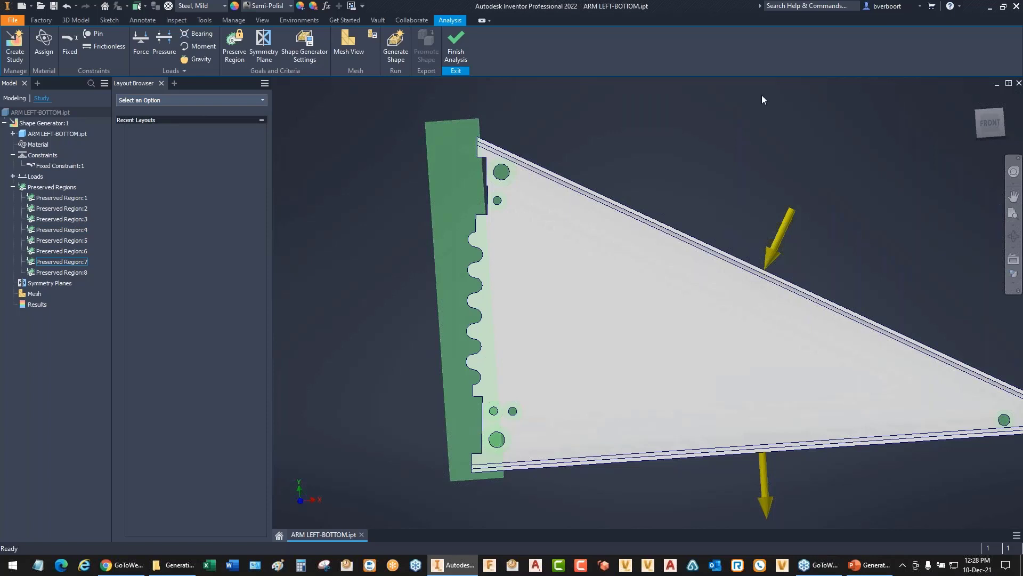
click(978, 94)
click(364, 159)
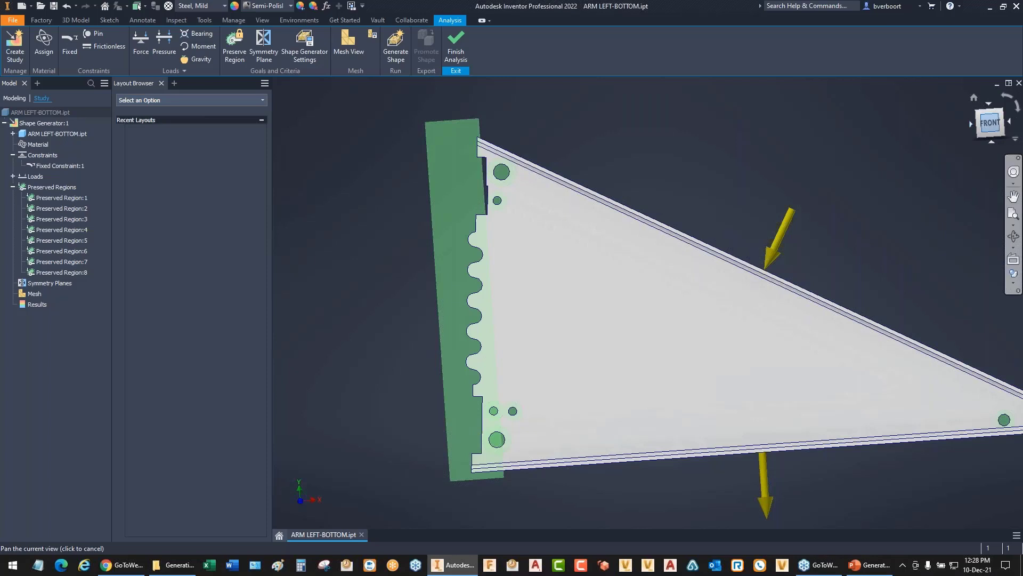
click(990, 122)
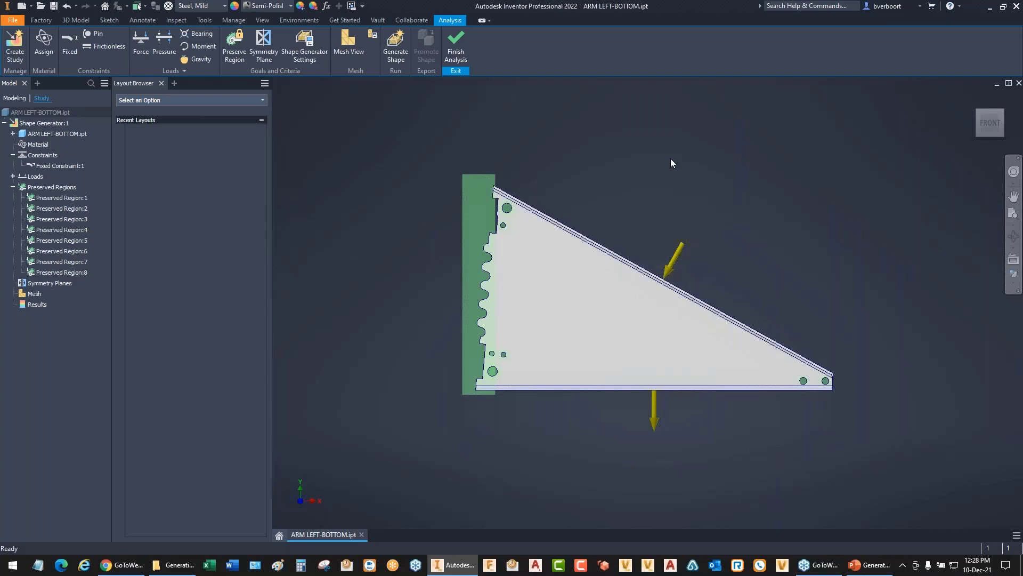
click(263, 44)
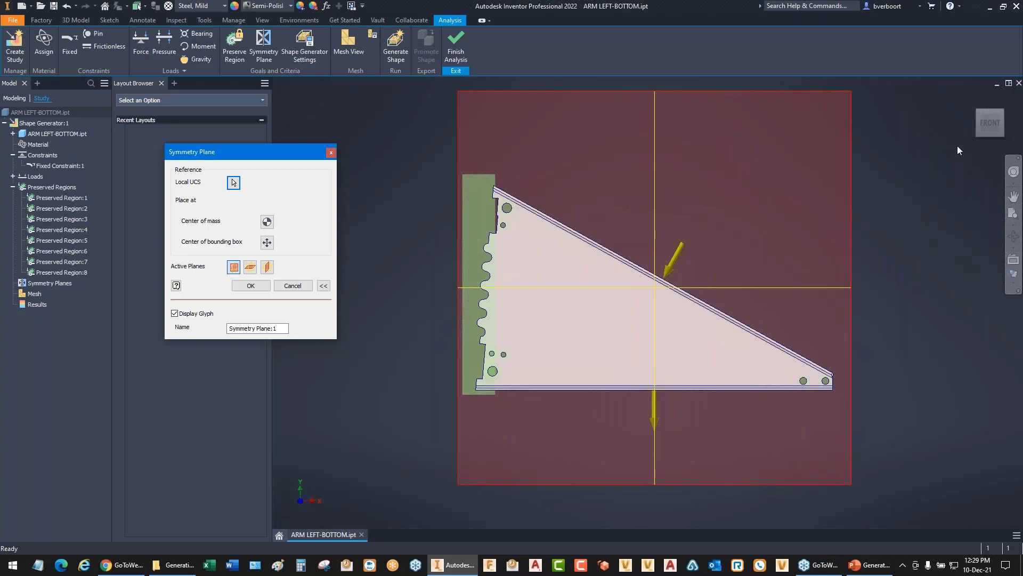
click(972, 99)
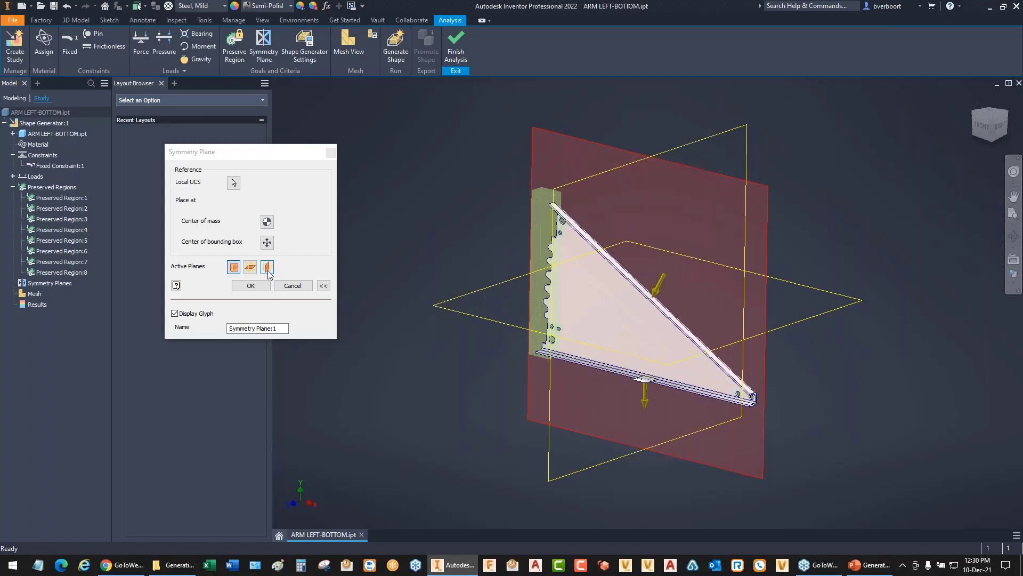
click(292, 285)
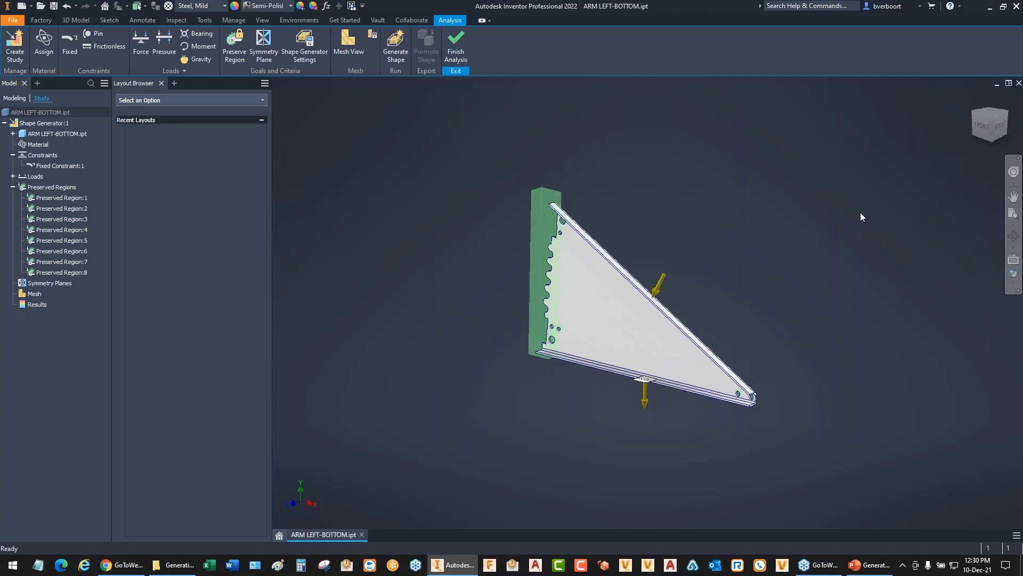
- Set the shape generator's mass criterion to a target mass of 0.5 lbmass and its mesh resolution value to 5.0
click(305, 58)
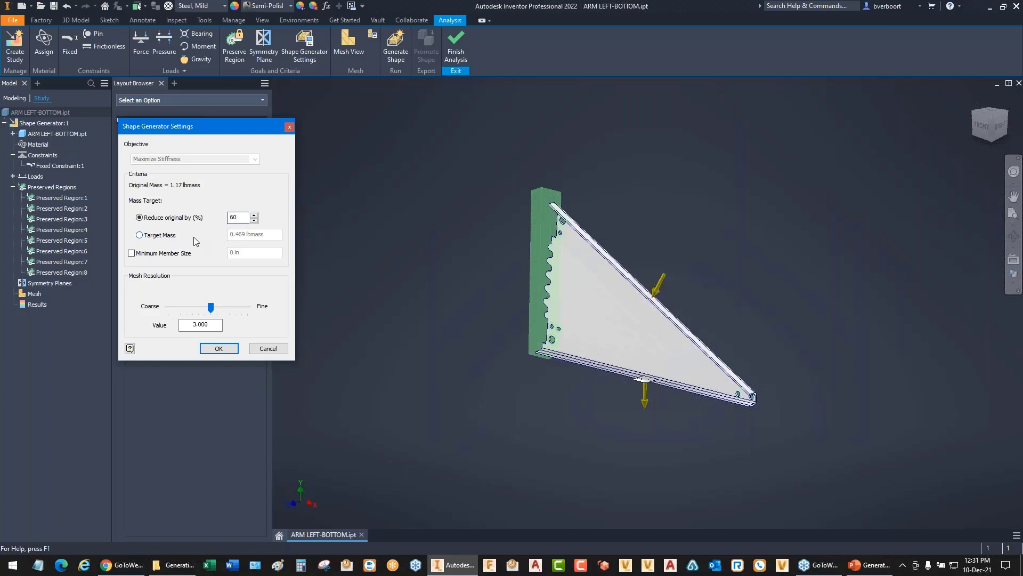
click(139, 235)
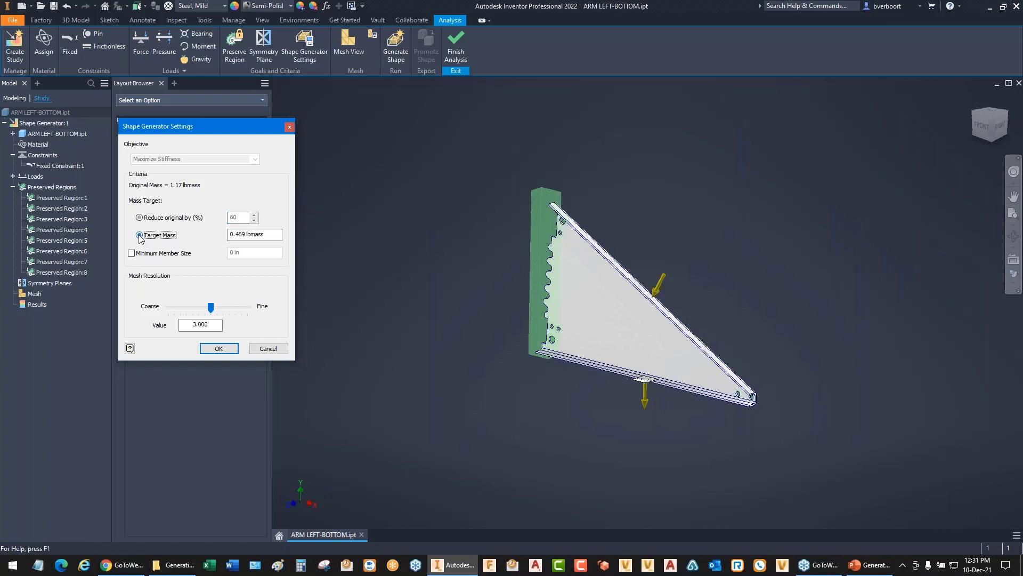
click(271, 235)
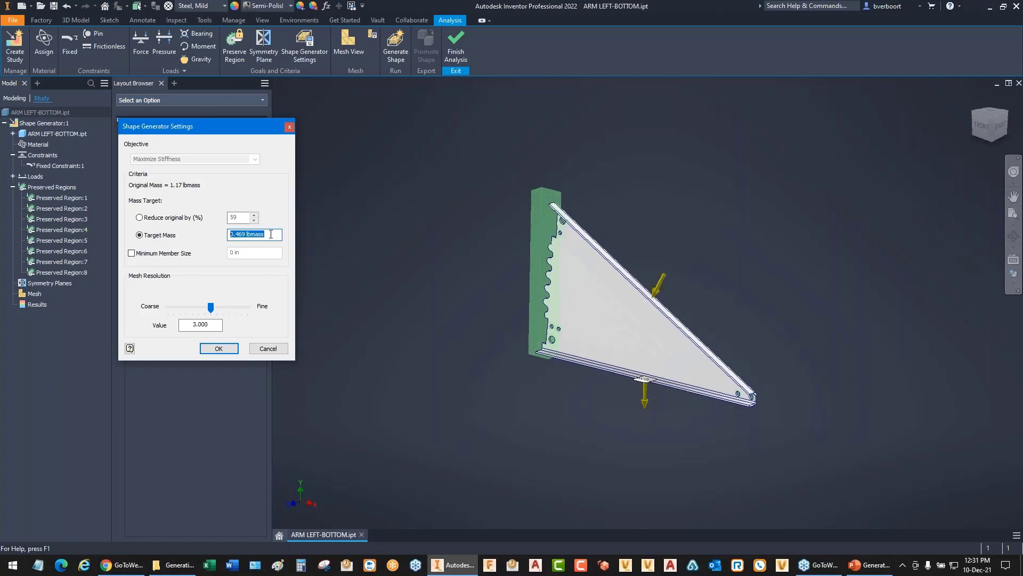
text(.)
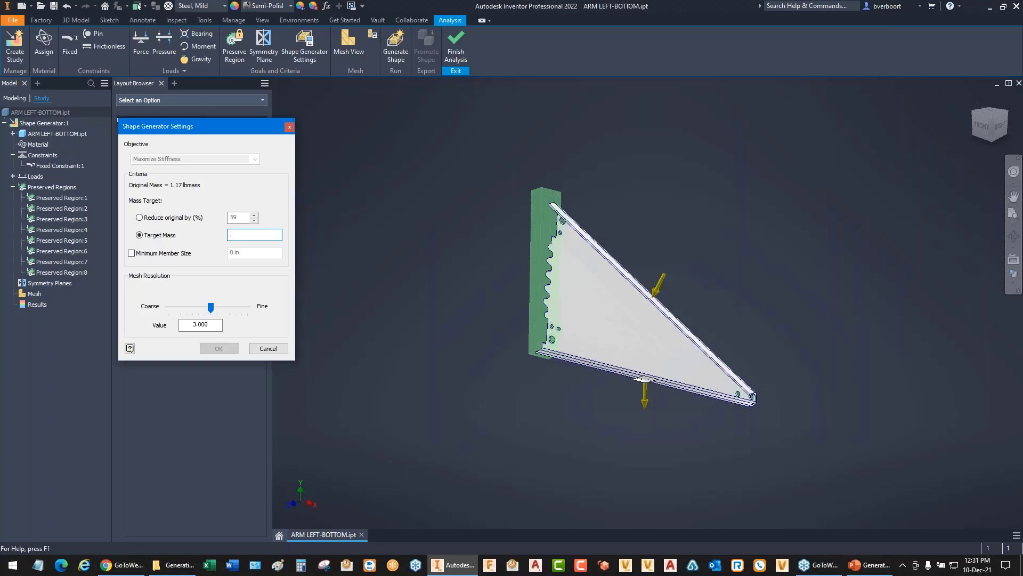
text(5)
drag(210, 309, 187, 311)
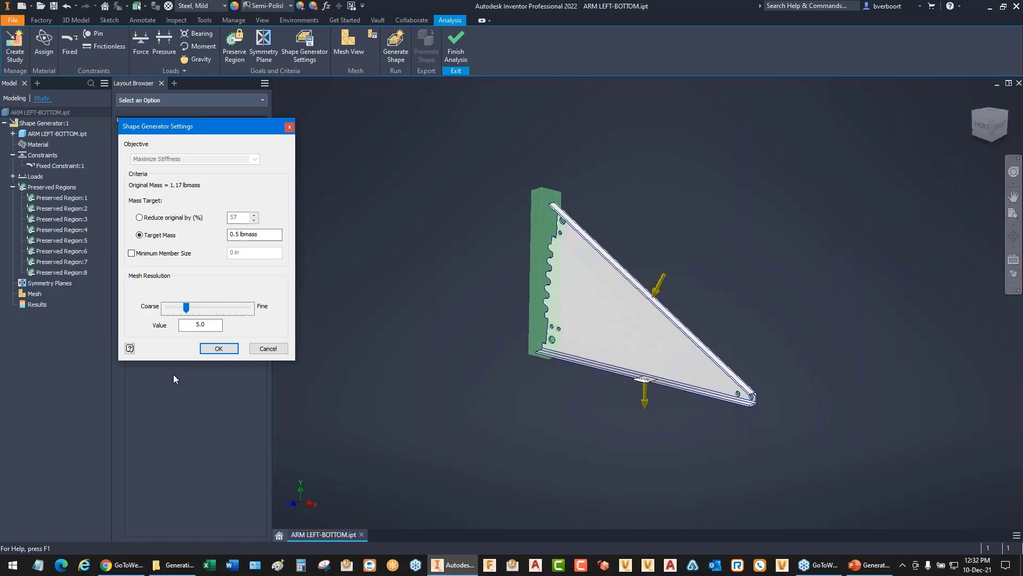
click(219, 349)
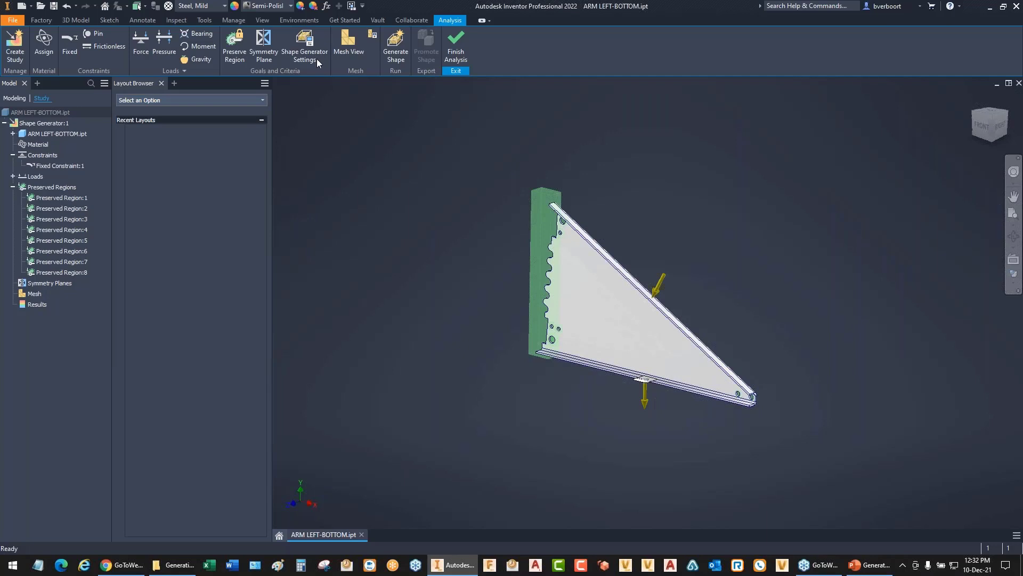
- Display the part's mesh from the front and run the shape generation for the study
click(348, 49)
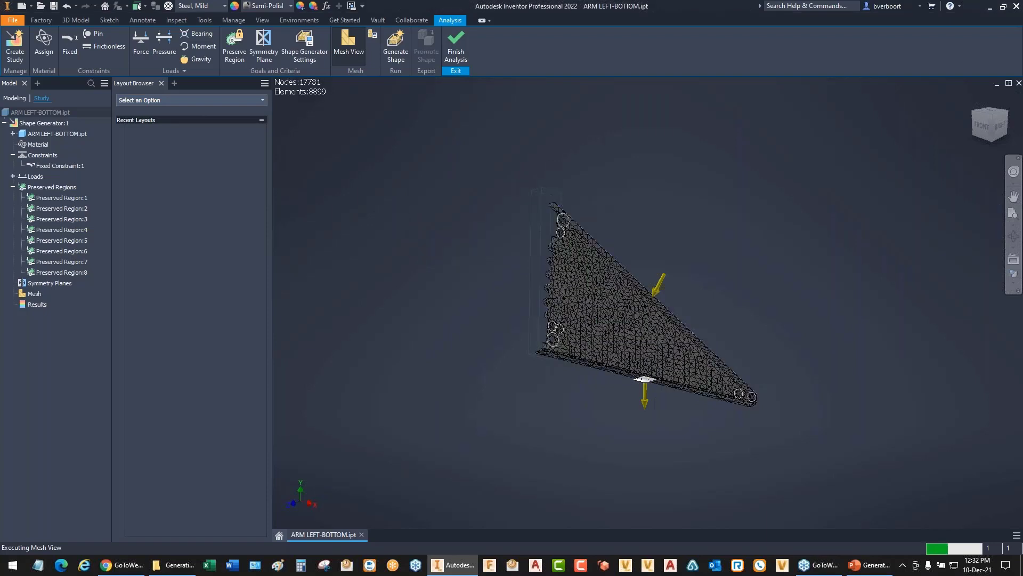
click(982, 126)
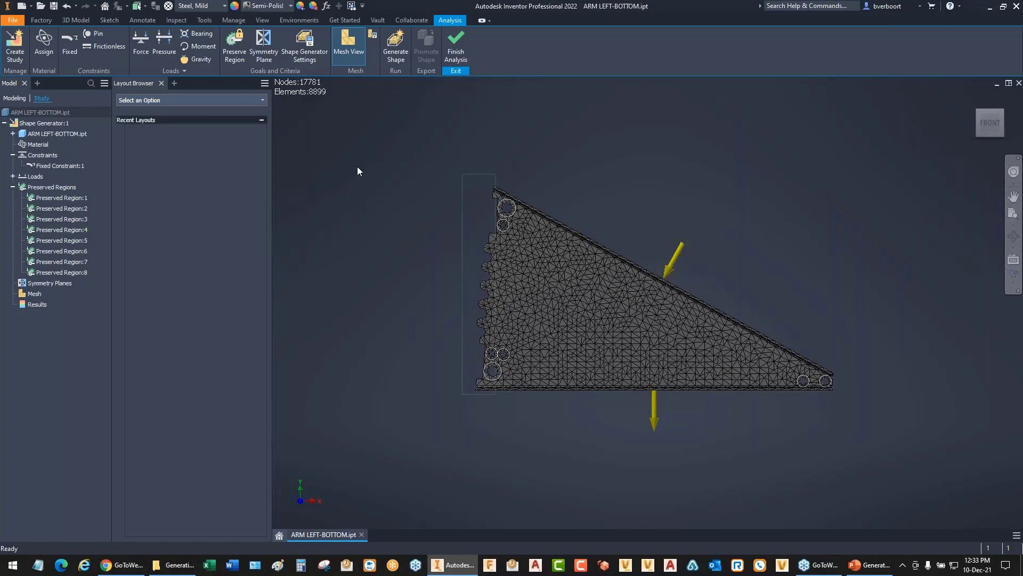
click(395, 52)
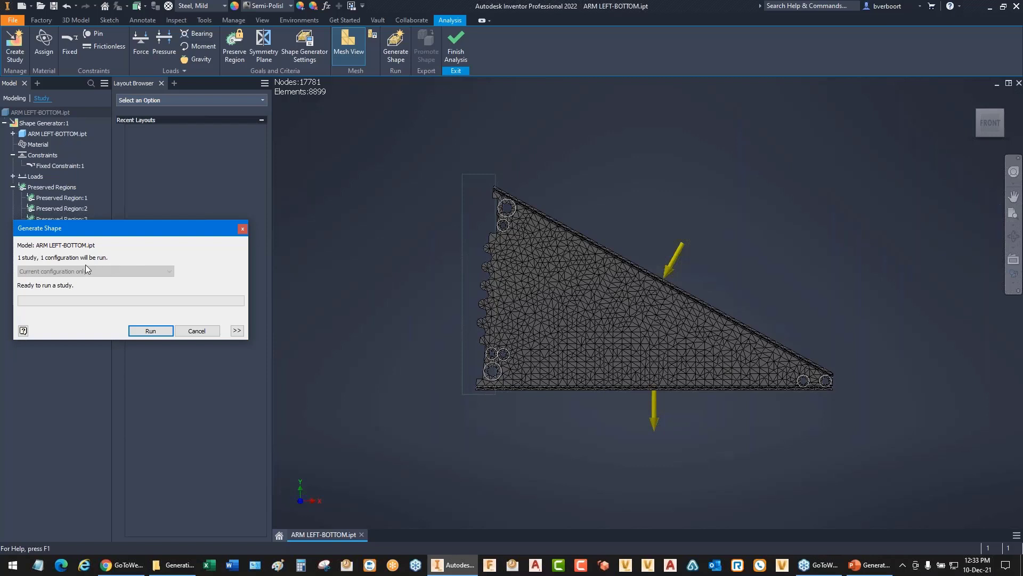
click(151, 331)
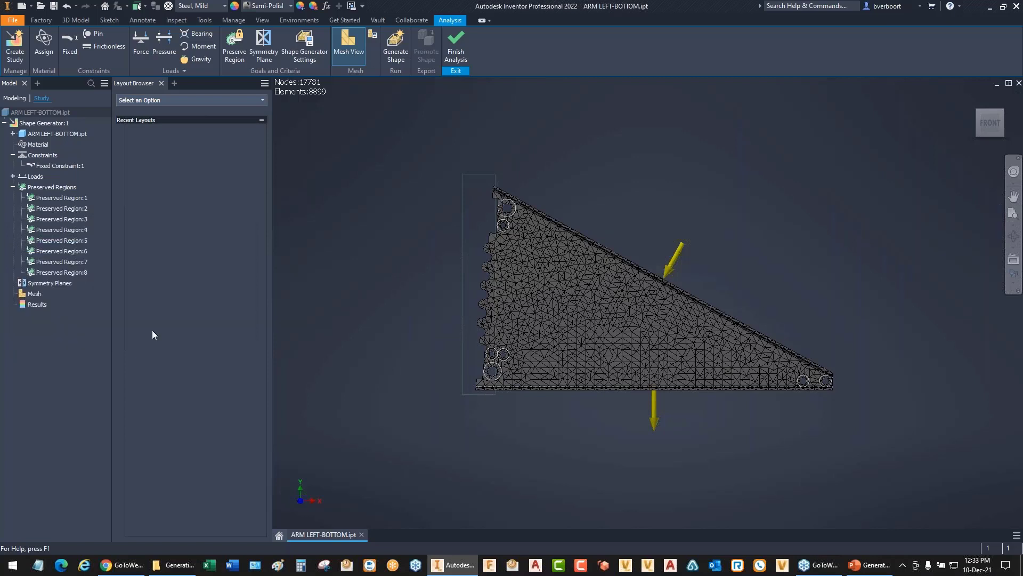
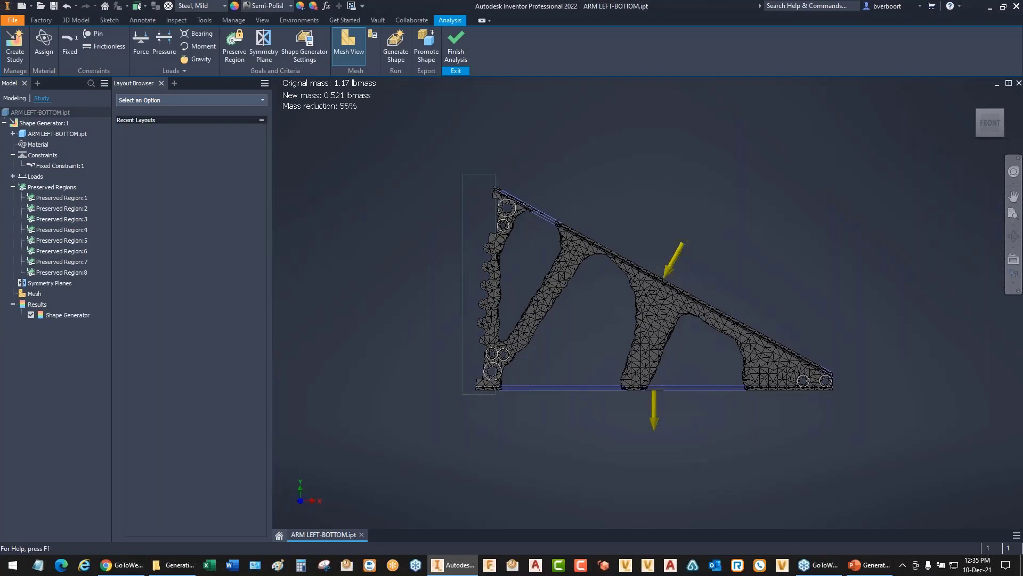
- Promote the generated shape to the current part file and close the promotion notice
middle_click(596, 145)
middle_click(596, 145)
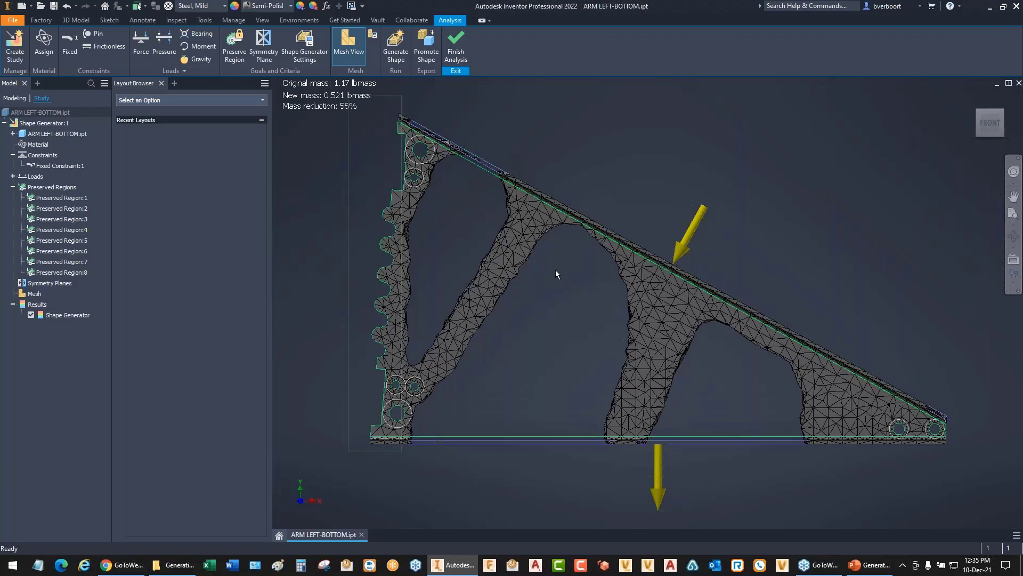
mouse_move(555, 270)
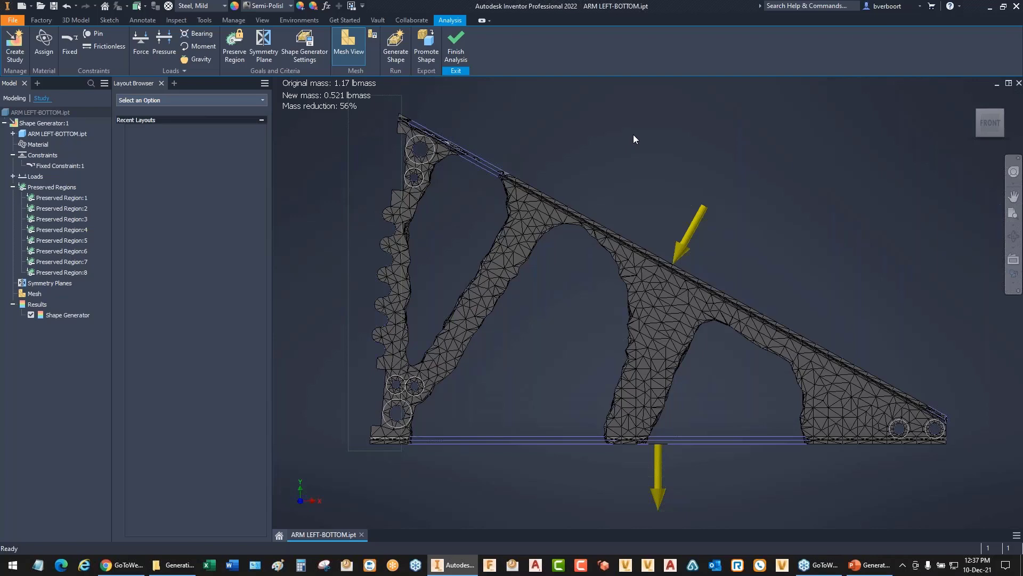
scroll(633, 139, up, 3)
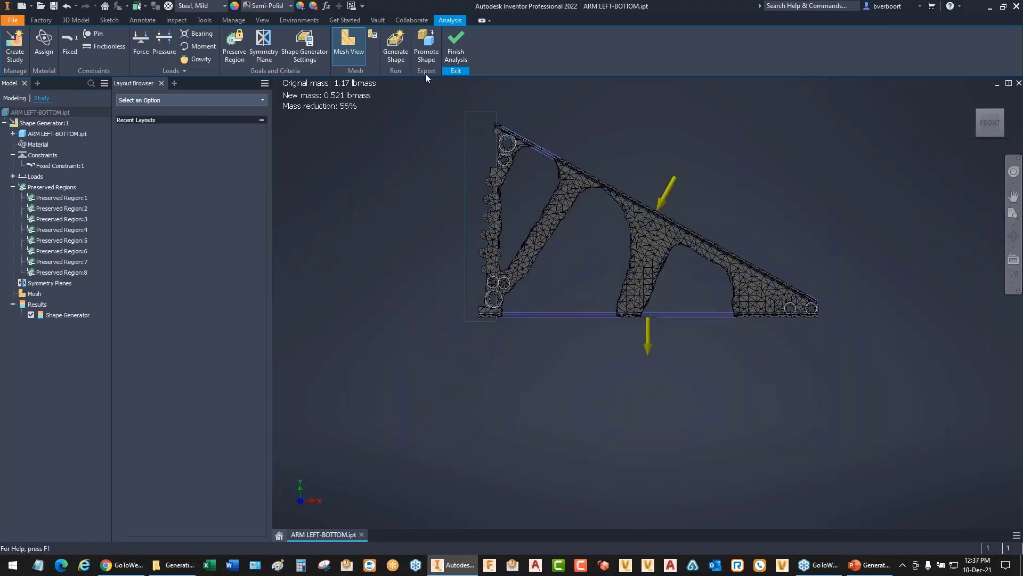
middle_click(403, 197)
middle_click(404, 197)
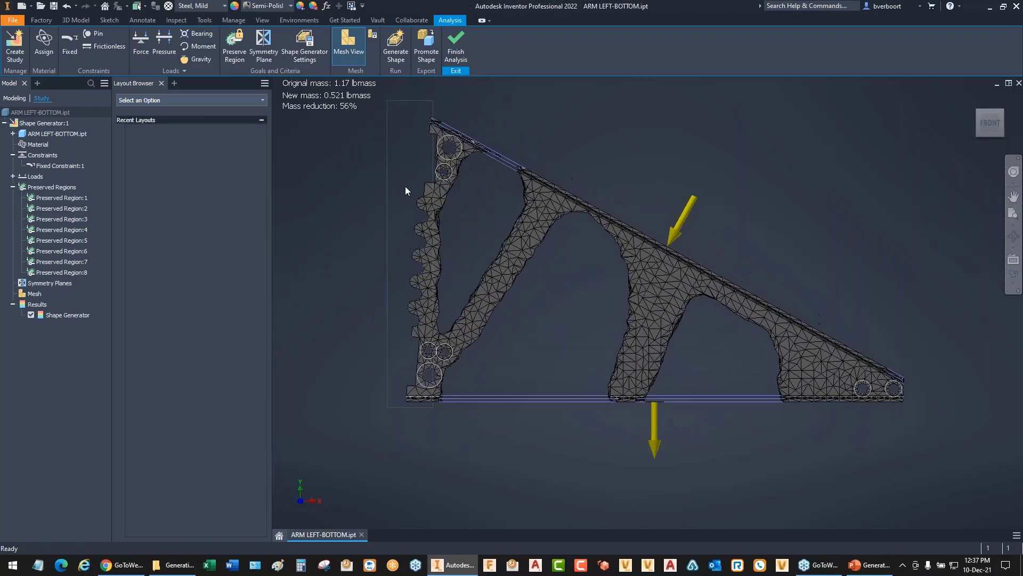
click(426, 53)
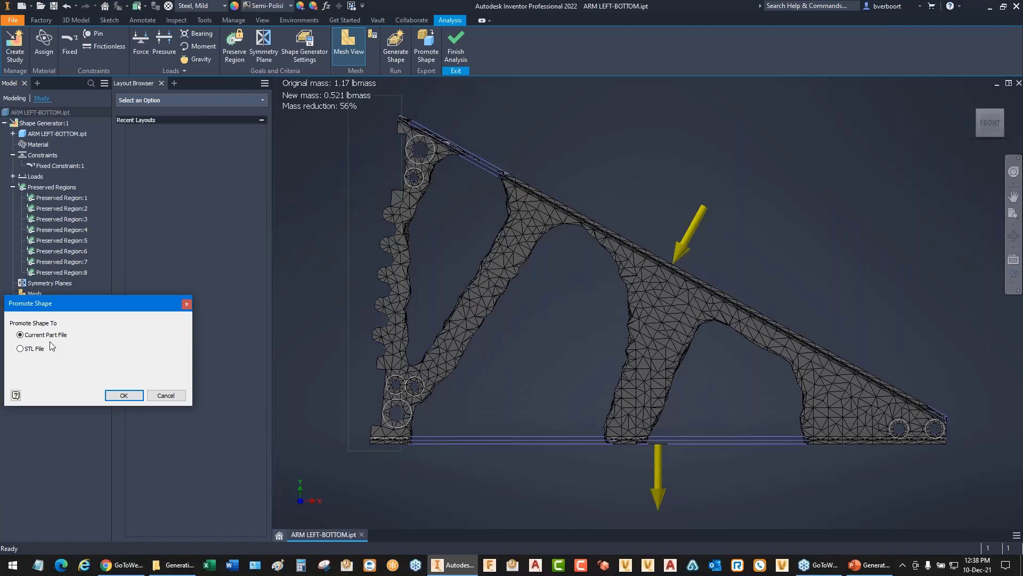
click(123, 395)
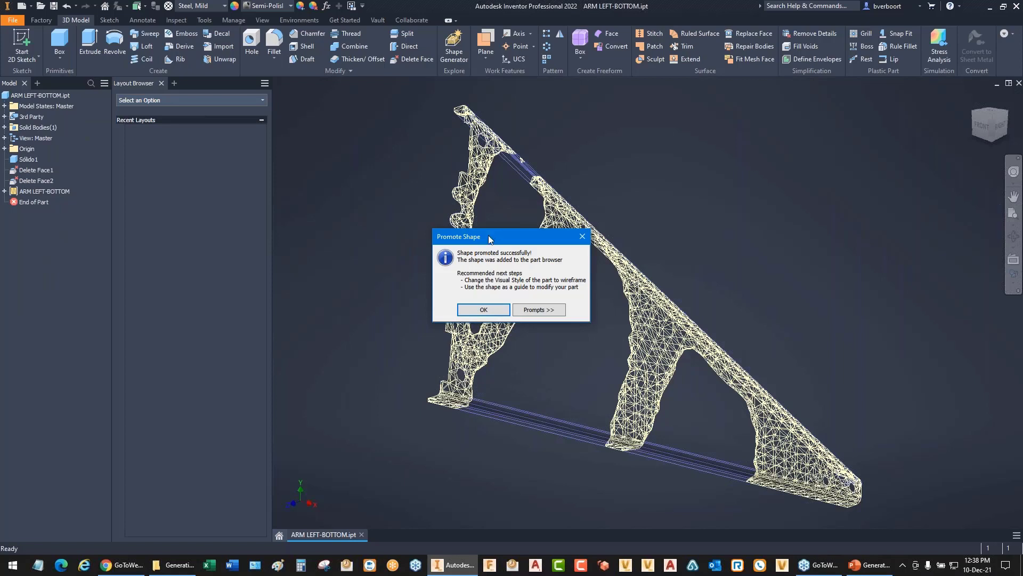
click(488, 309)
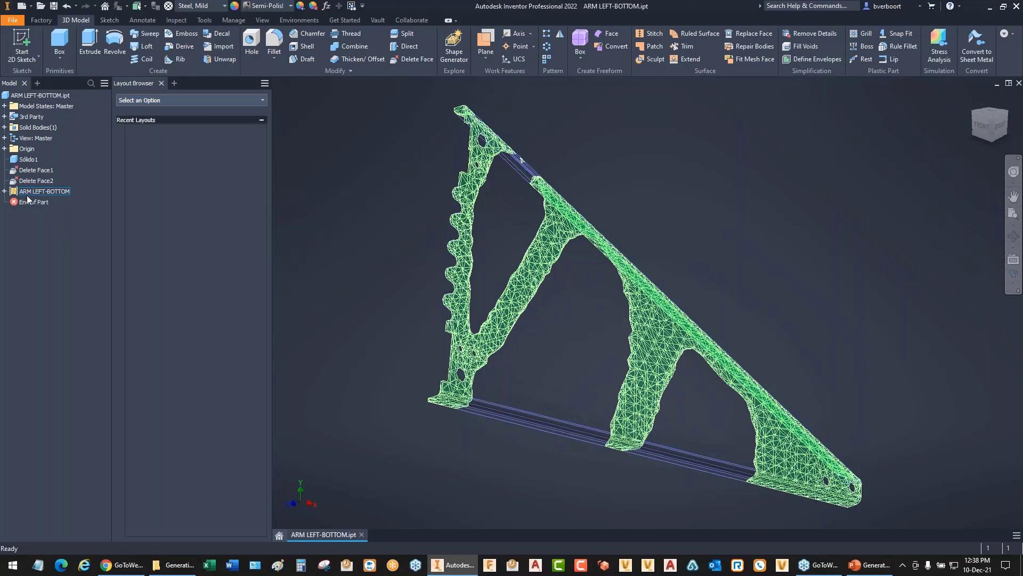
- List the mesh feature under the promoted ARM LEFT-BOTTOM shape and view the part from straight in front
click(5, 191)
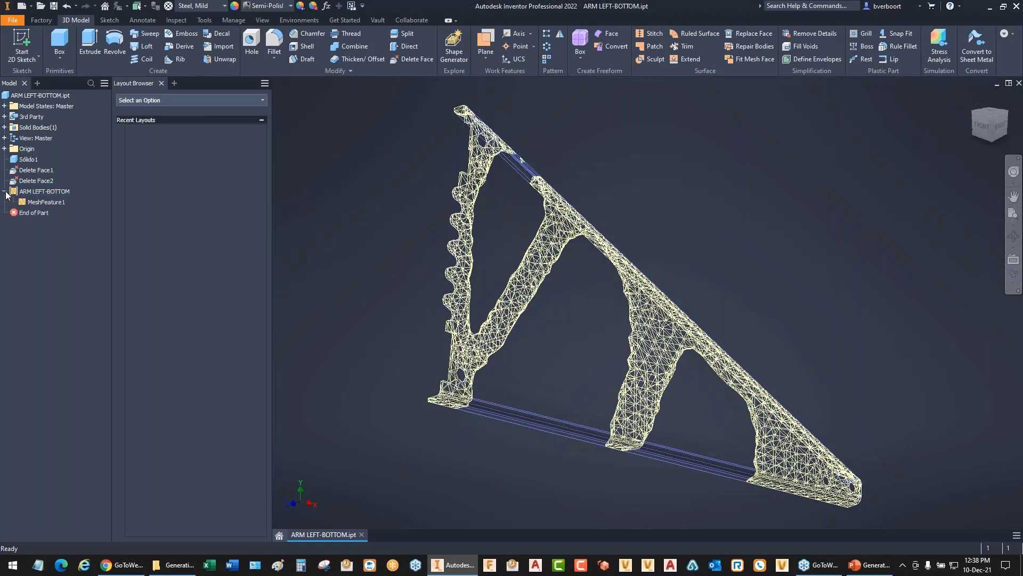
click(44, 202)
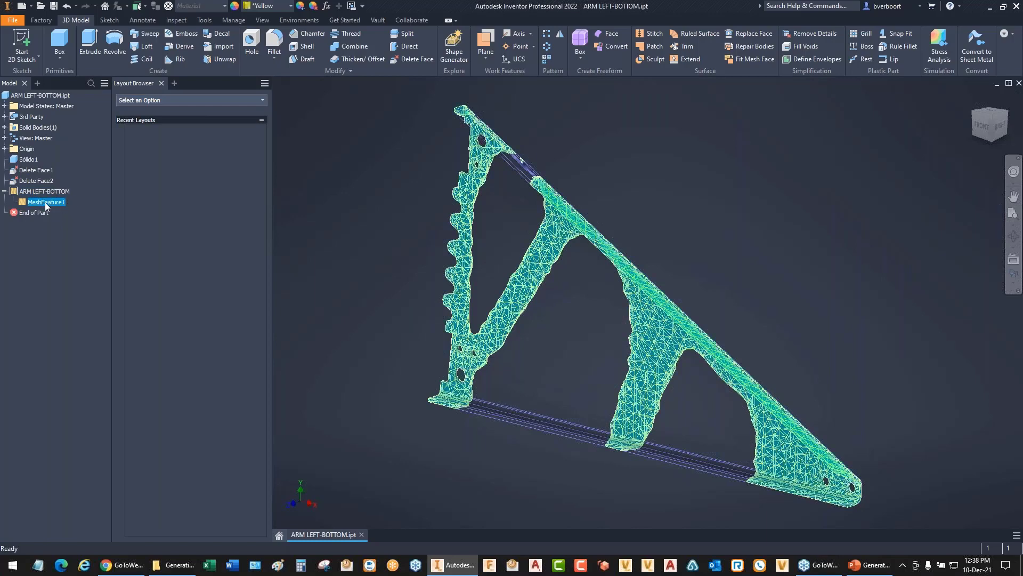
click(56, 234)
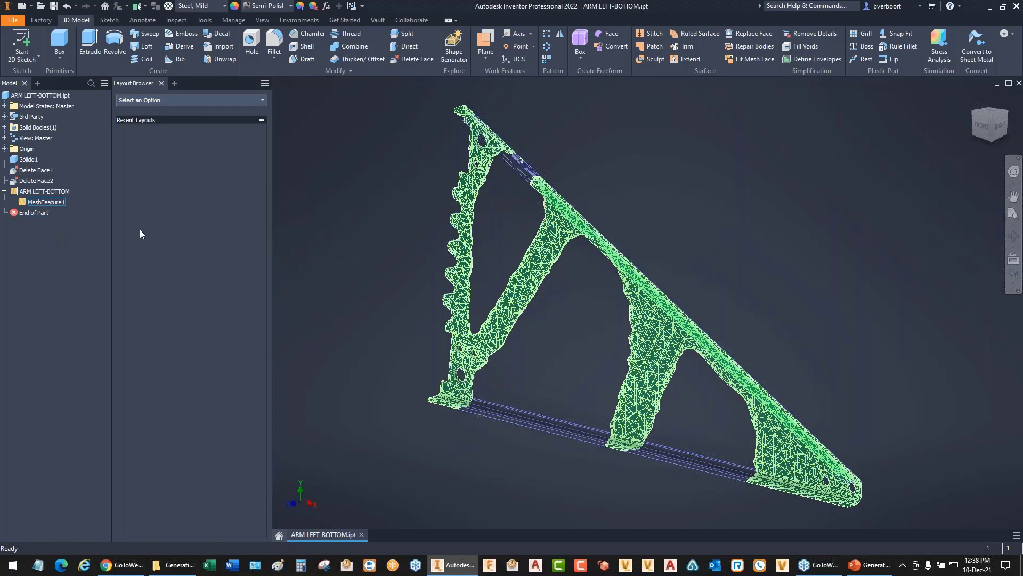
click(981, 127)
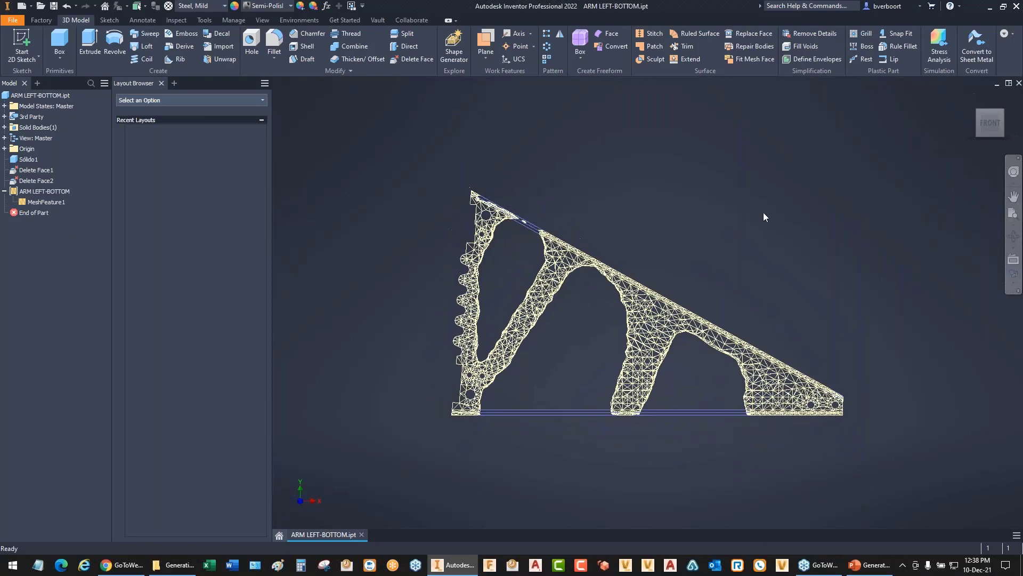
- Hide the promoted mesh feature to compare it with the original part outline, and show it again
right_click(45, 204)
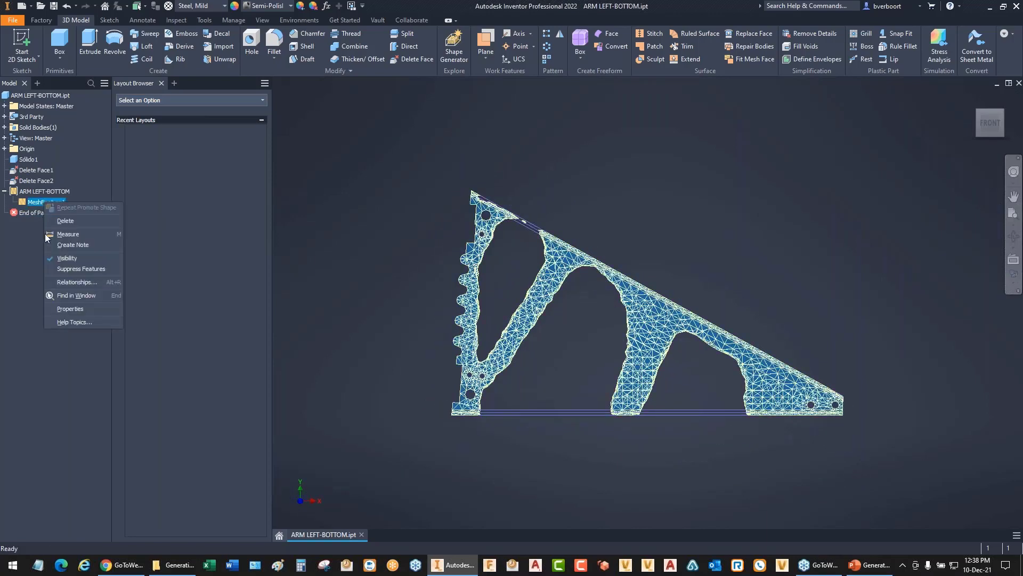
click(63, 259)
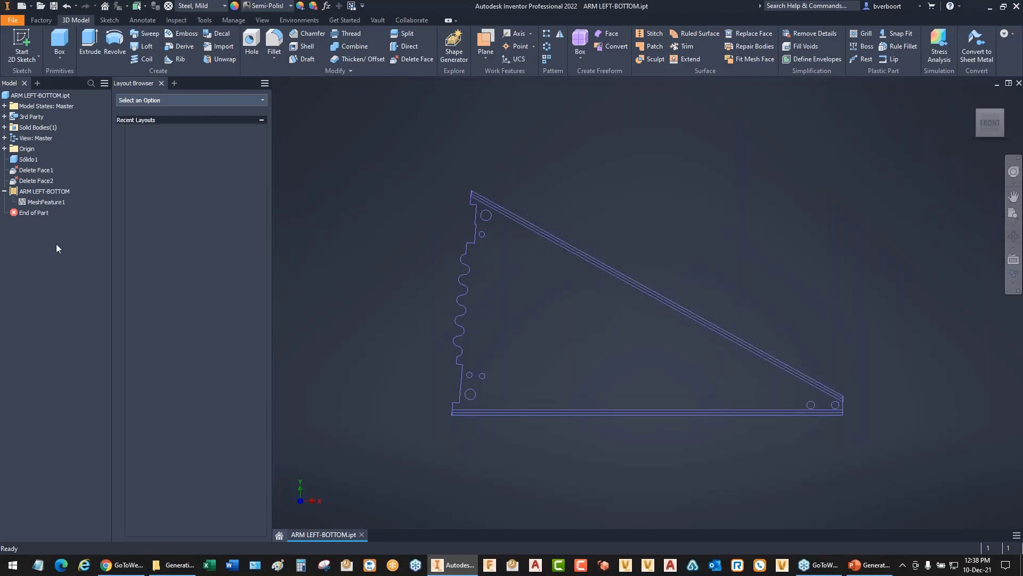
right_click(32, 203)
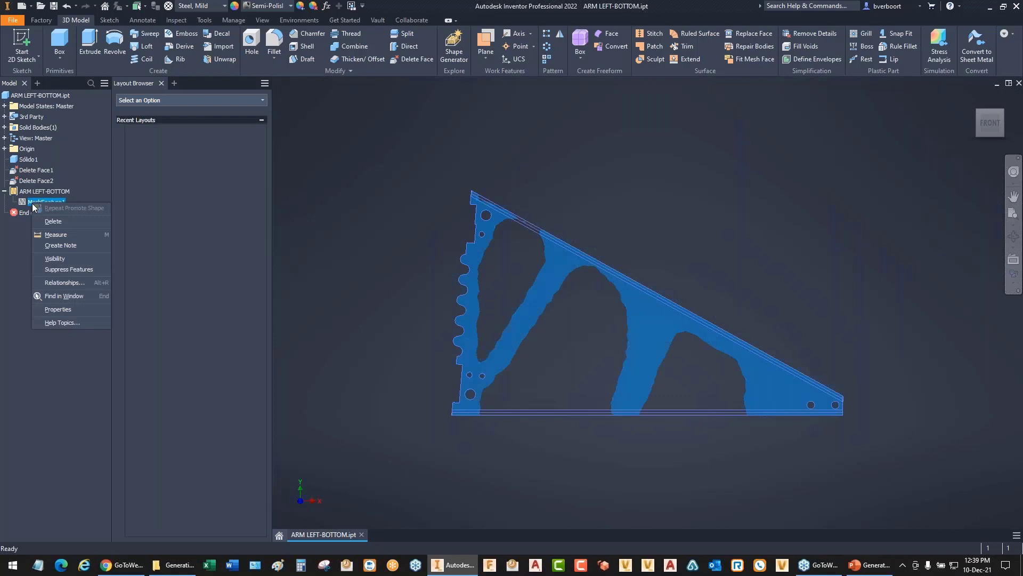
click(337, 225)
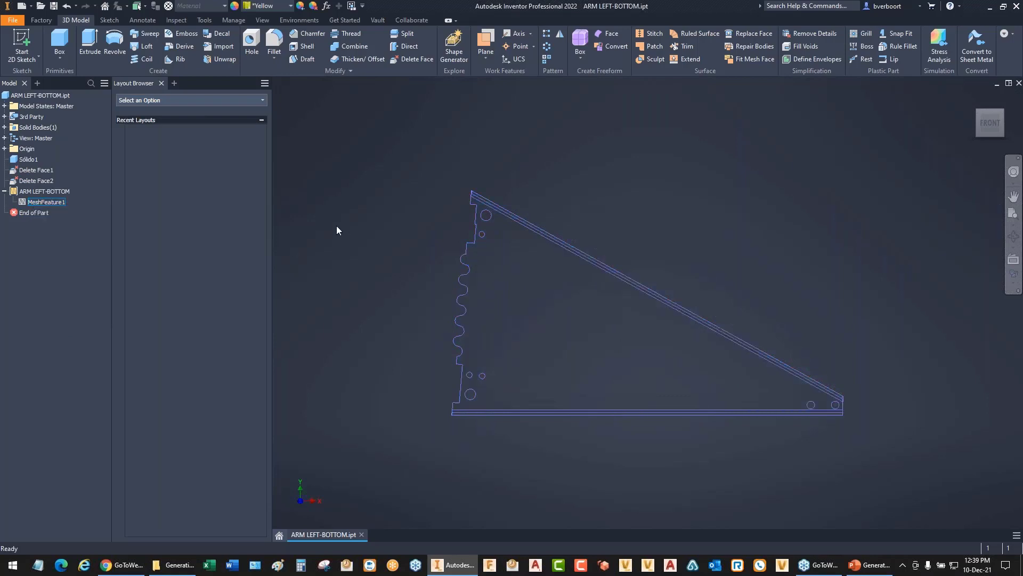
right_click(40, 203)
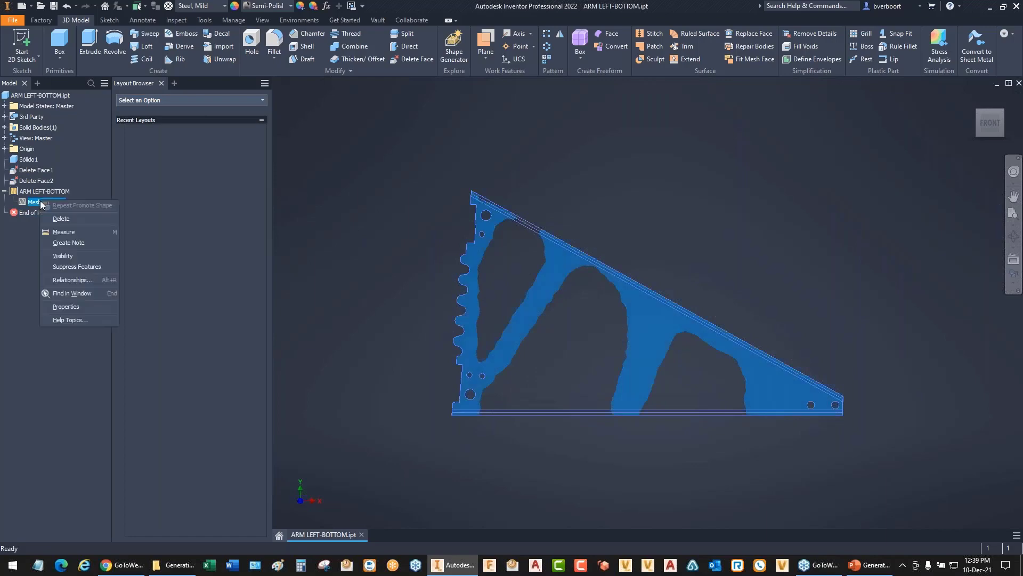
click(60, 254)
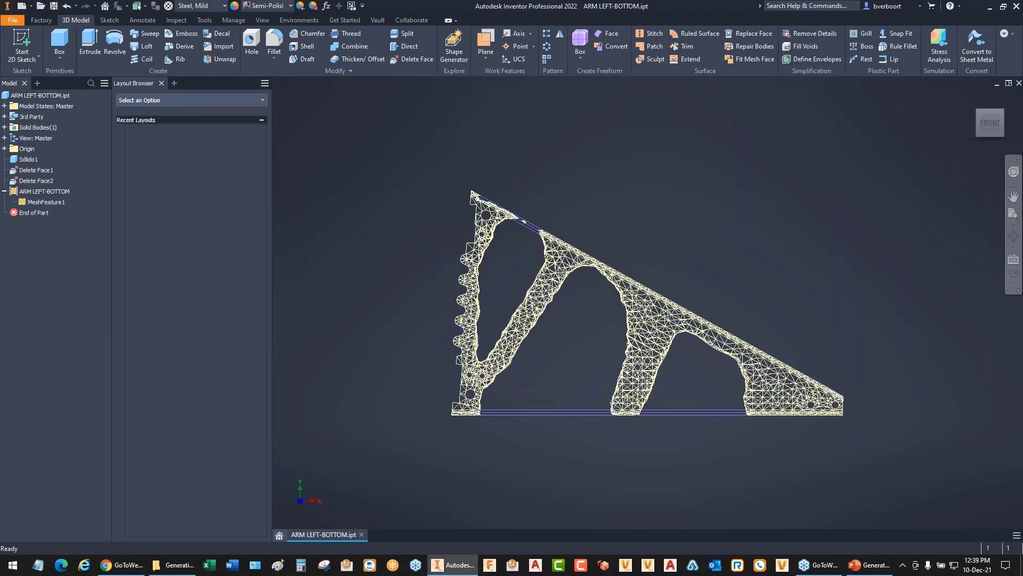
- Create a 2D sketch on the flat triangular face of the part behind the mesh
key(Home)
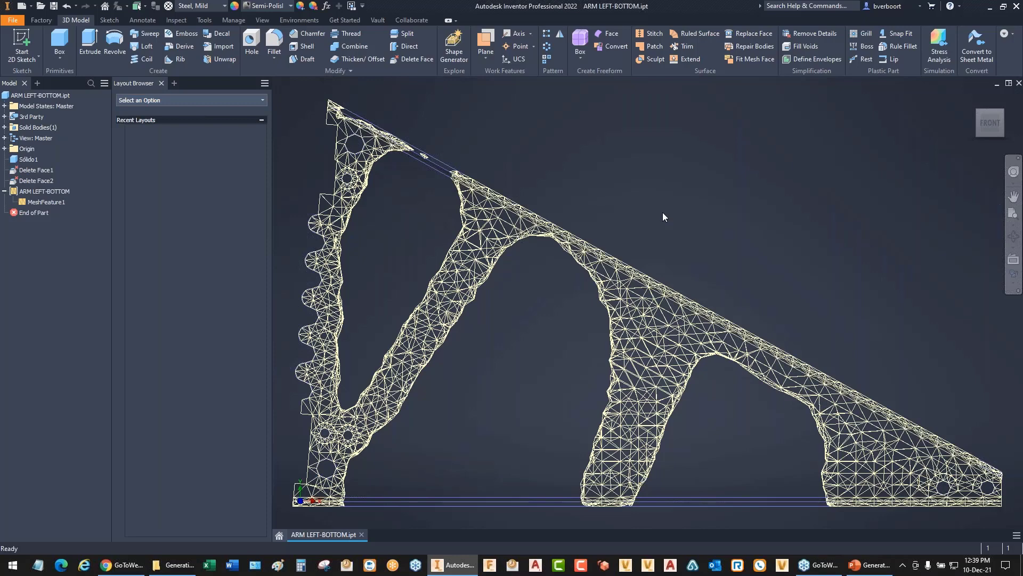
right_click(708, 157)
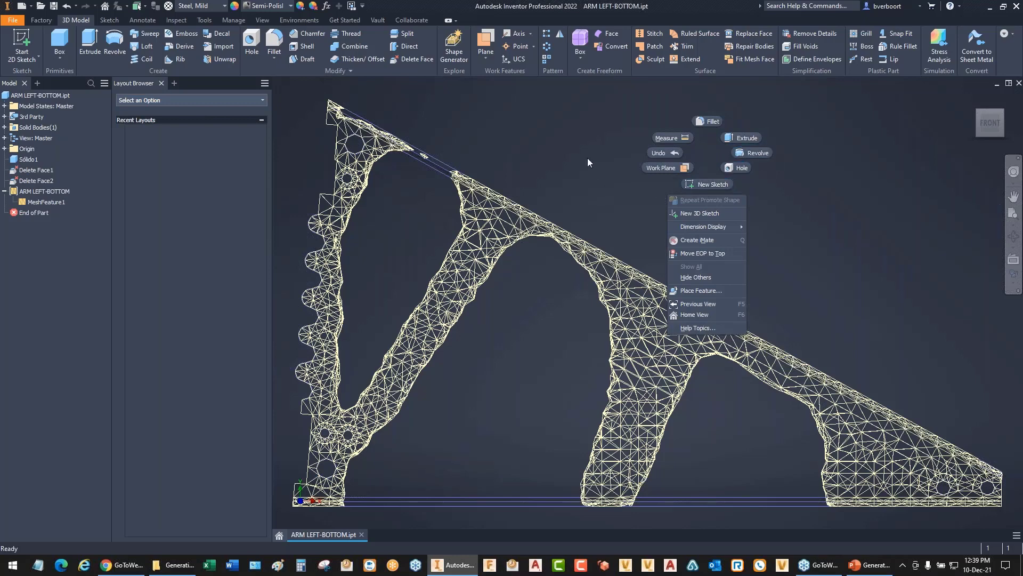
click(702, 184)
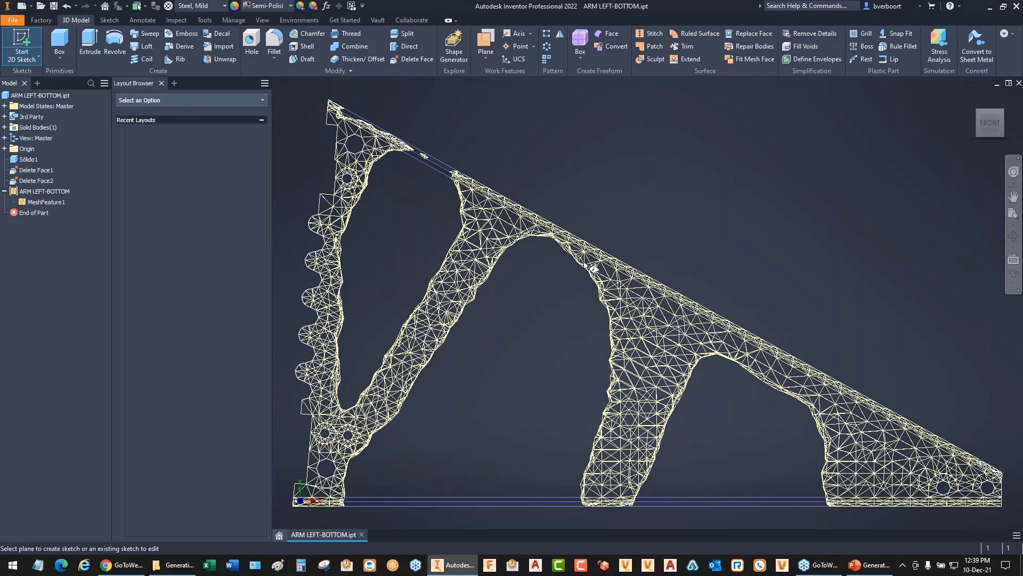
click(543, 325)
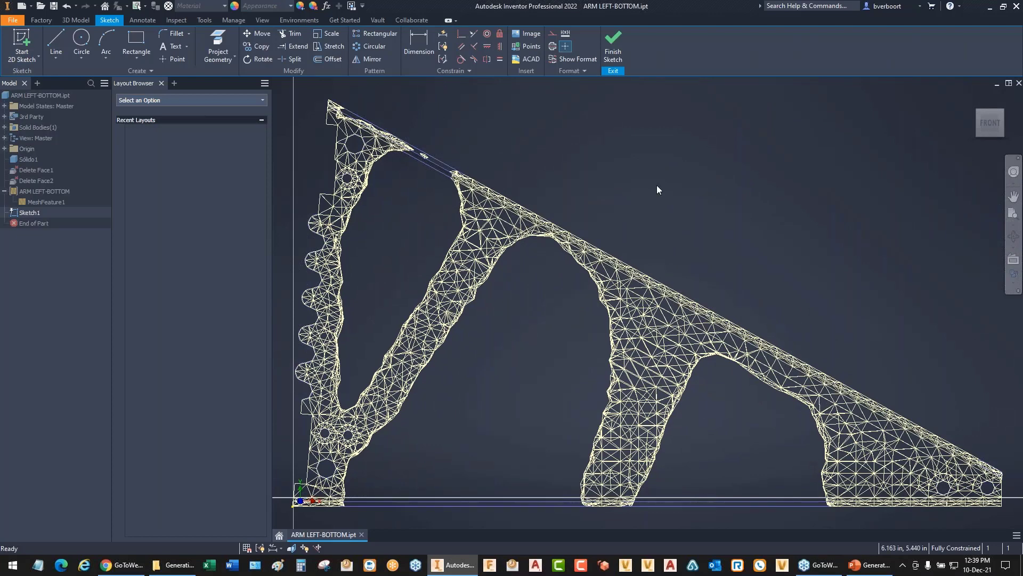
- Trace the large middle mesh opening with a closed control vertex spline just inside its edges, following the lower flange line, and finish the sketch
mouse_move(504, 387)
middle_down()
mouse_move(546, 291)
mouse_move(526, 309)
middle_up()
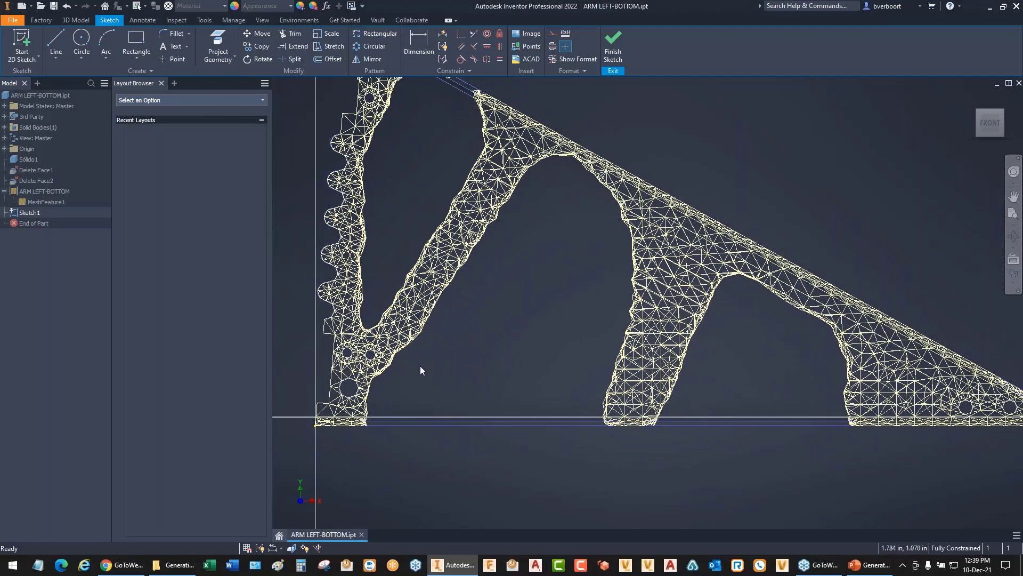
scroll(415, 376, up, 3)
mouse_move(466, 359)
middle_down()
mouse_move(465, 328)
mouse_move(478, 336)
middle_up()
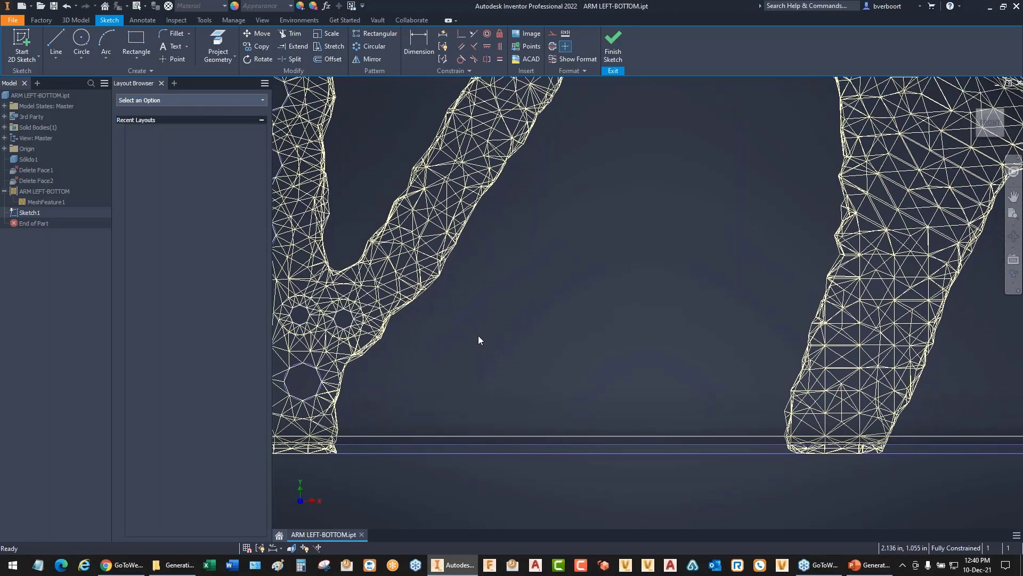
scroll(478, 339, down, 2)
middle_drag(554, 326, 540, 402)
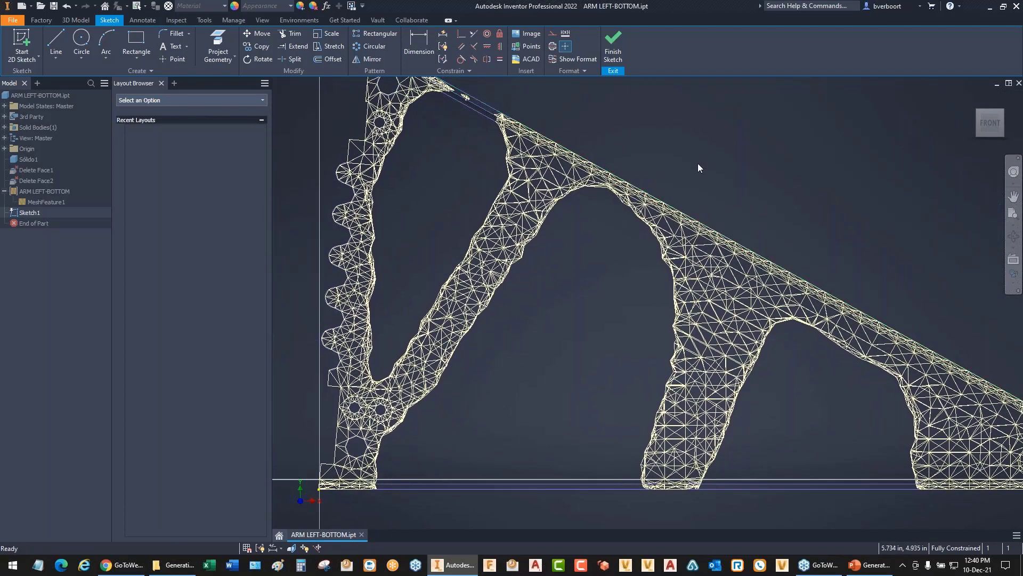
click(55, 62)
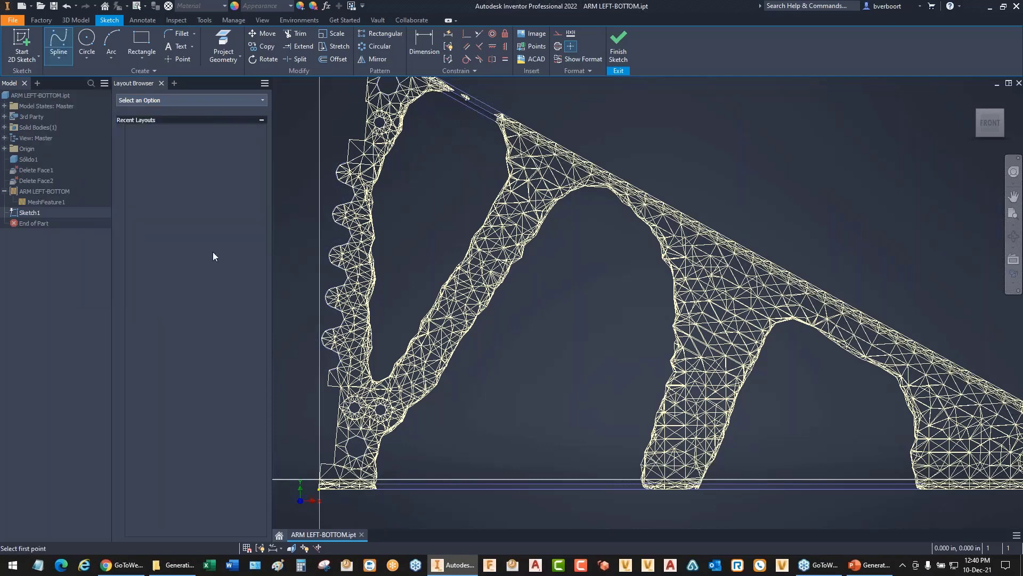
click(486, 479)
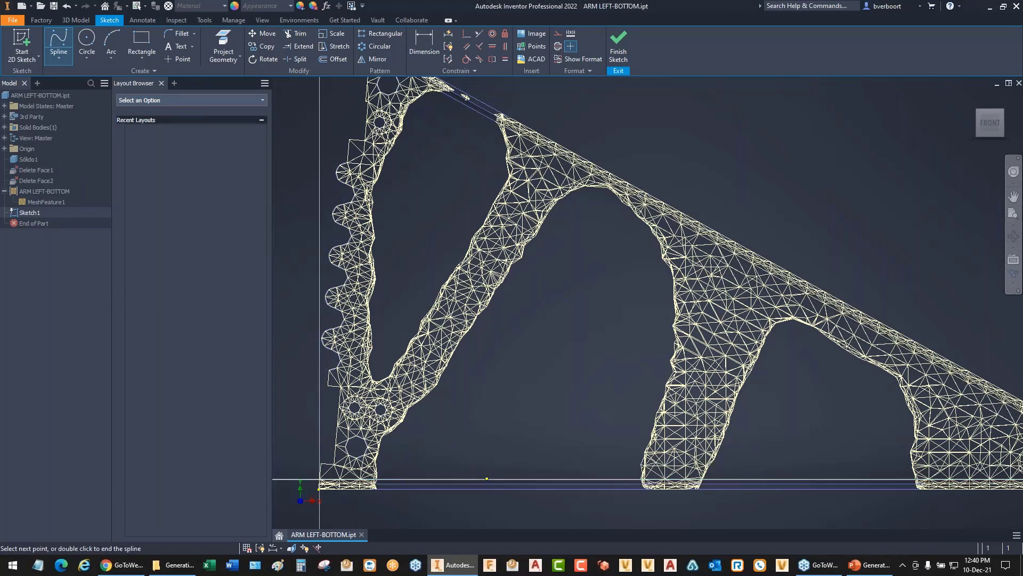
click(440, 478)
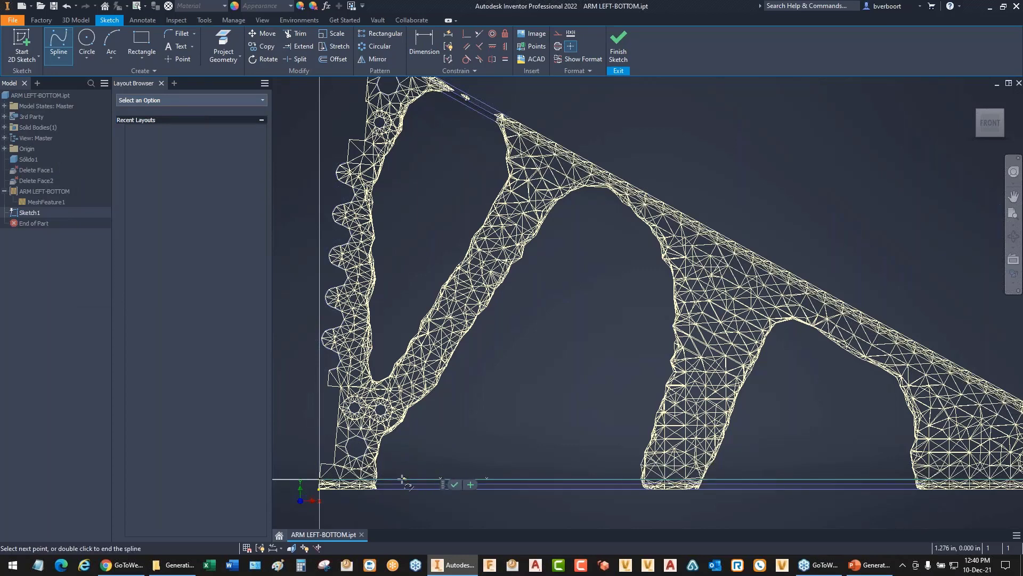
click(382, 460)
click(388, 442)
click(401, 428)
click(411, 414)
click(428, 401)
click(442, 385)
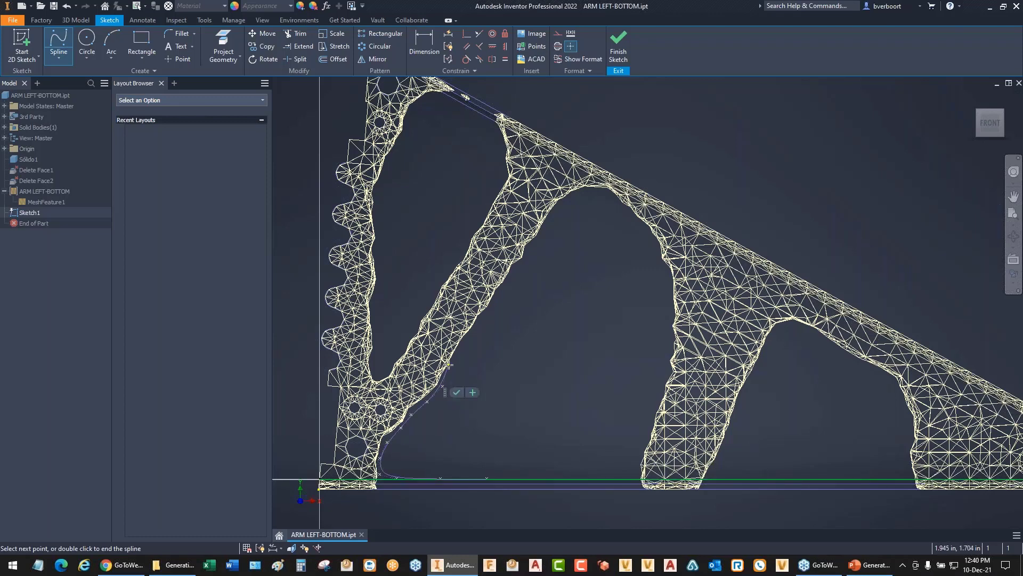
click(451, 365)
click(463, 345)
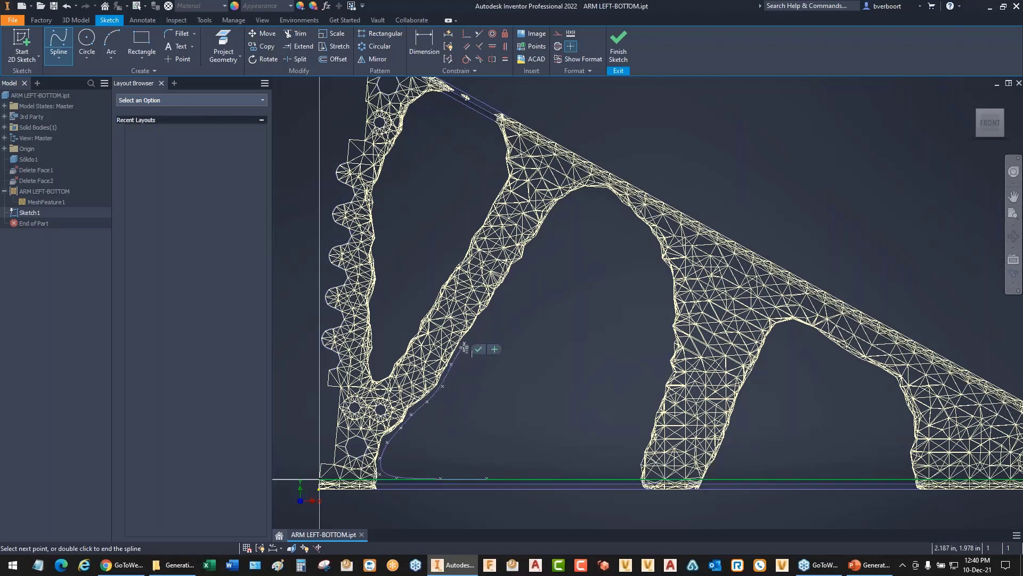
click(479, 321)
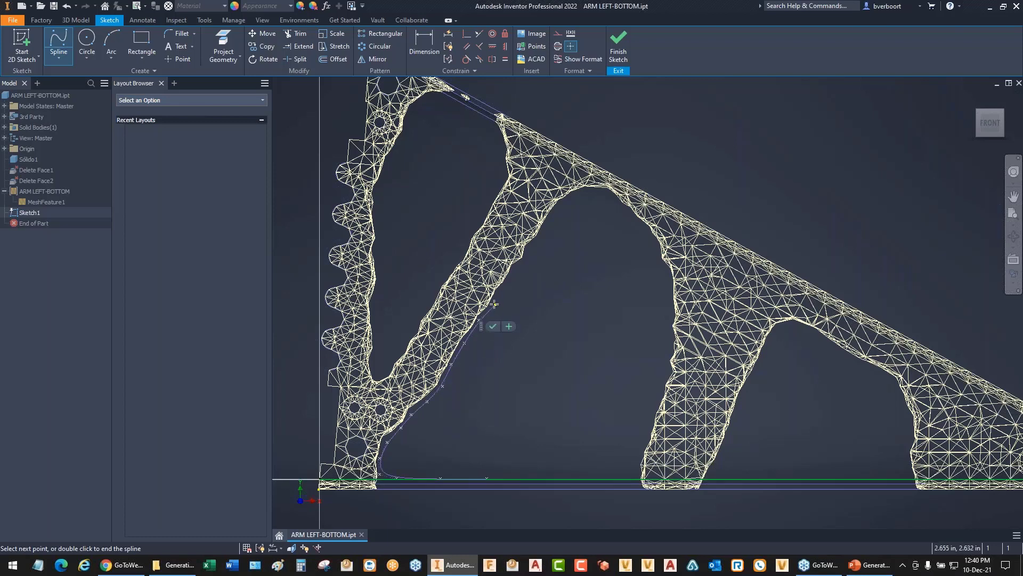
click(494, 305)
click(511, 278)
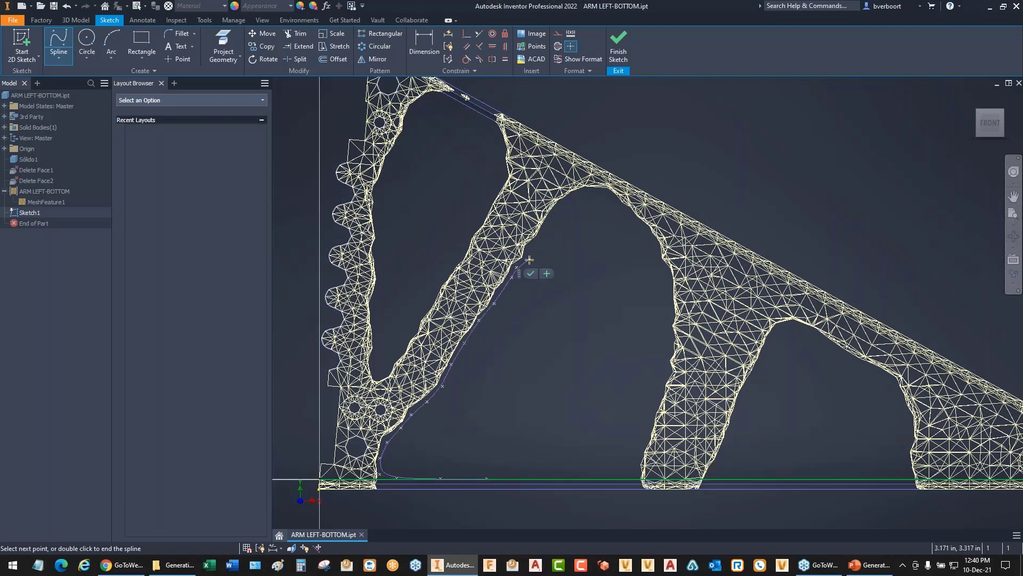
click(529, 252)
click(541, 239)
click(550, 222)
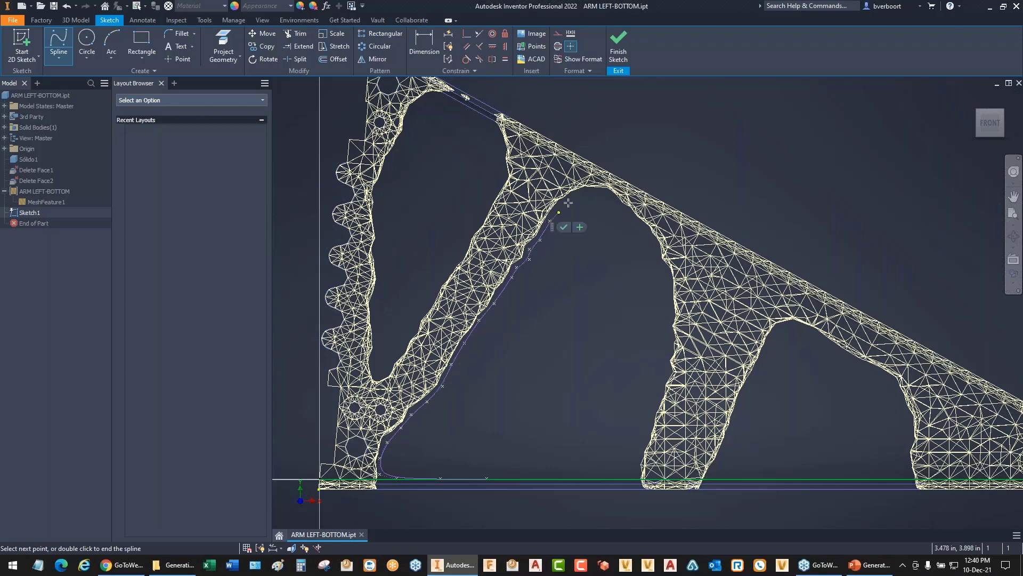
click(569, 199)
click(589, 190)
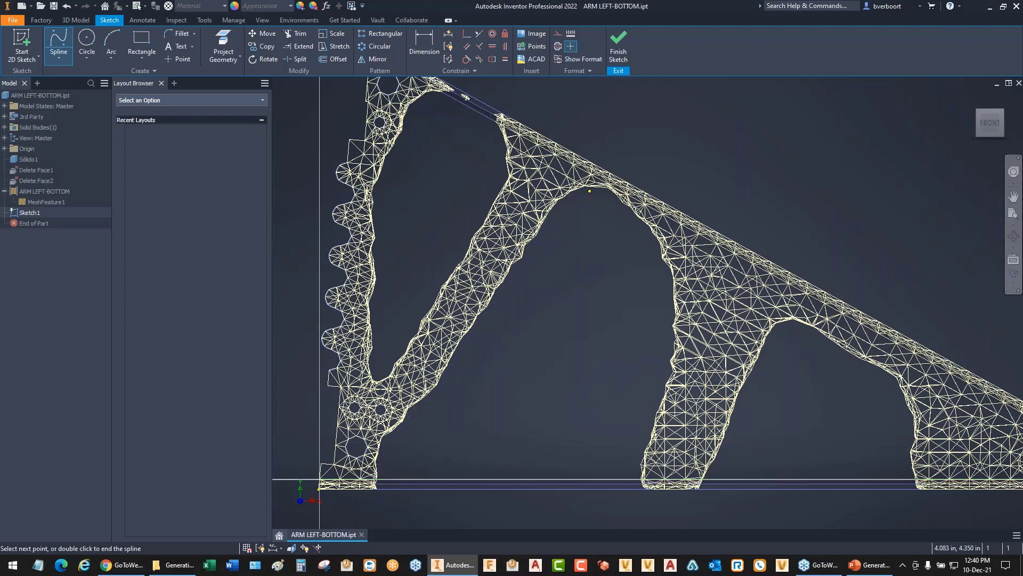
click(627, 209)
click(642, 228)
click(656, 255)
click(664, 276)
click(666, 295)
click(666, 315)
click(667, 368)
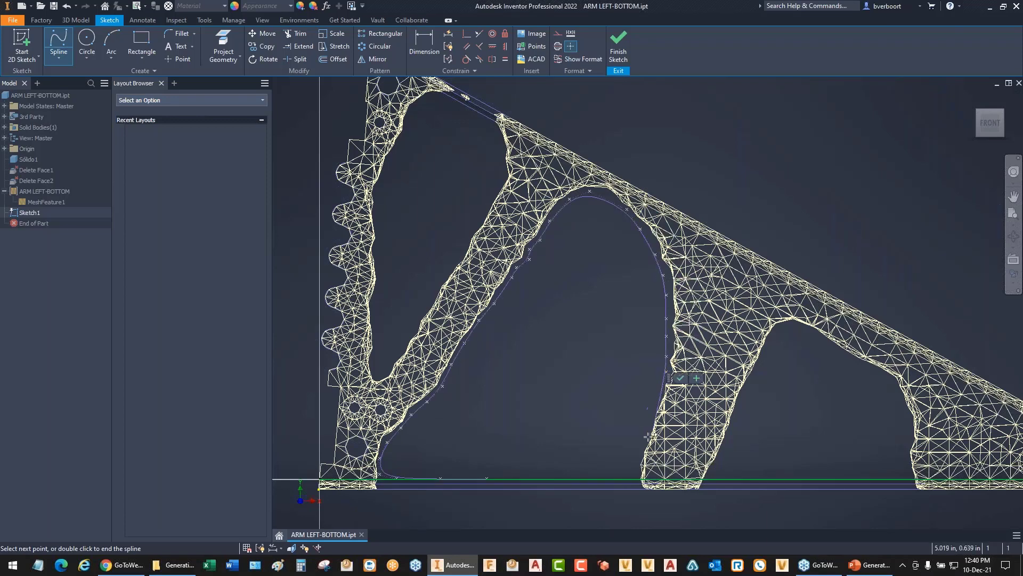
click(660, 395)
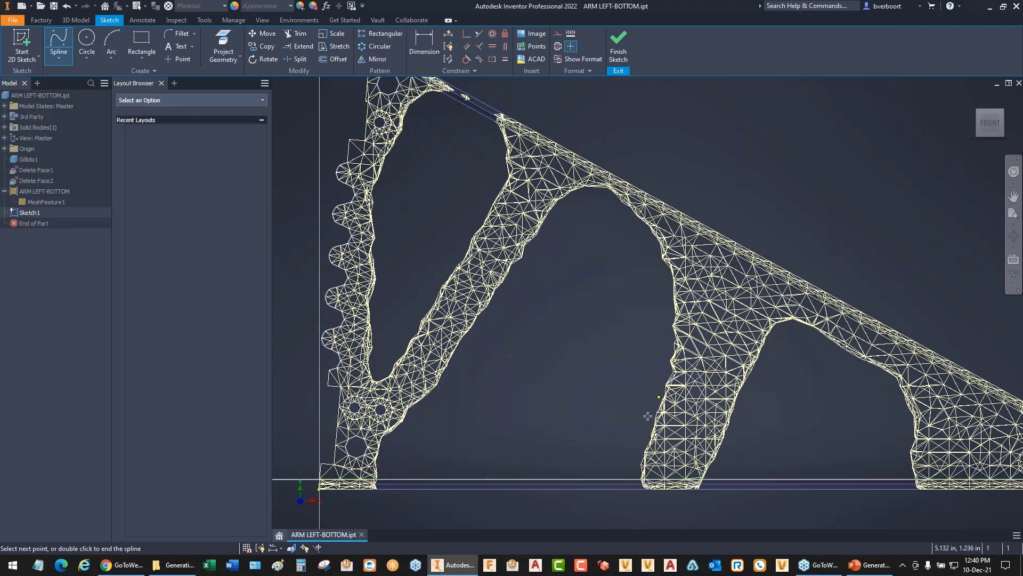
click(647, 426)
click(641, 450)
click(635, 468)
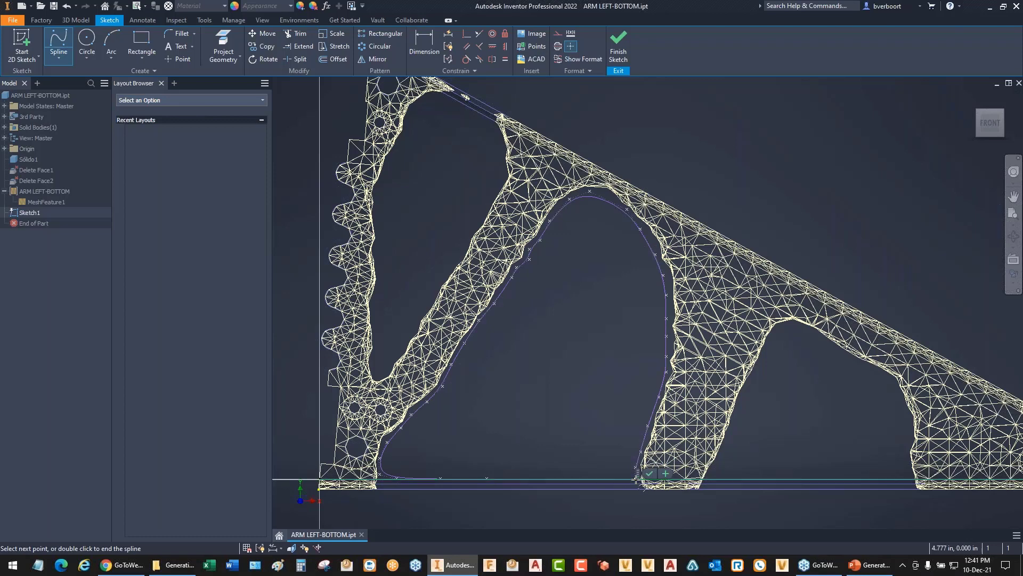
click(636, 479)
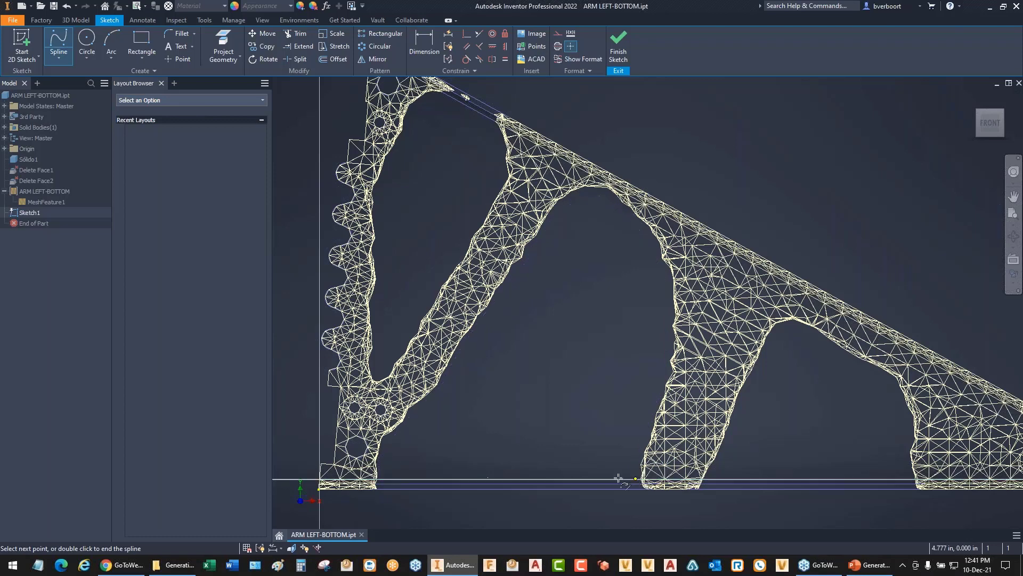
click(525, 478)
click(487, 477)
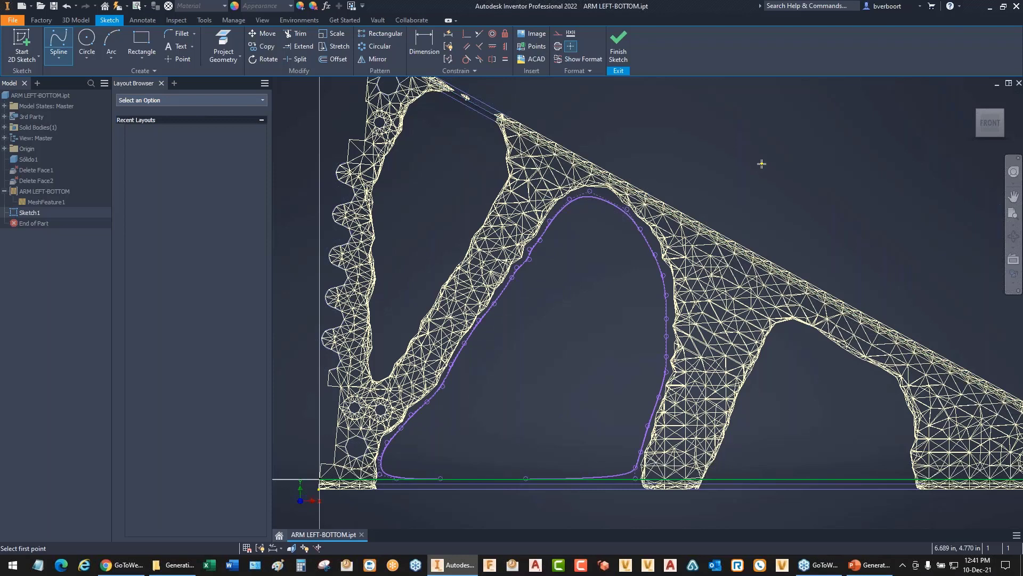
right_click(787, 152)
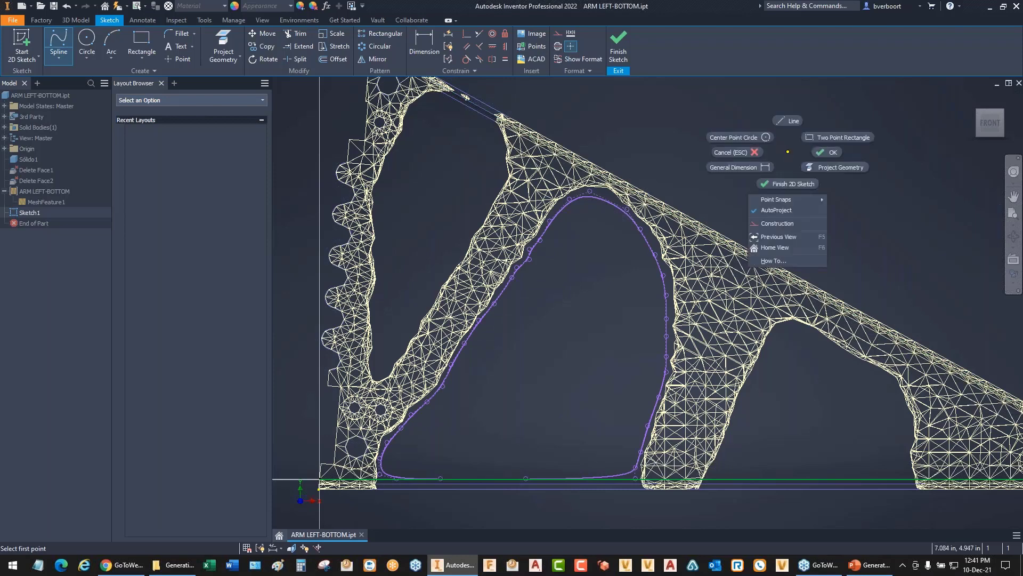
click(833, 154)
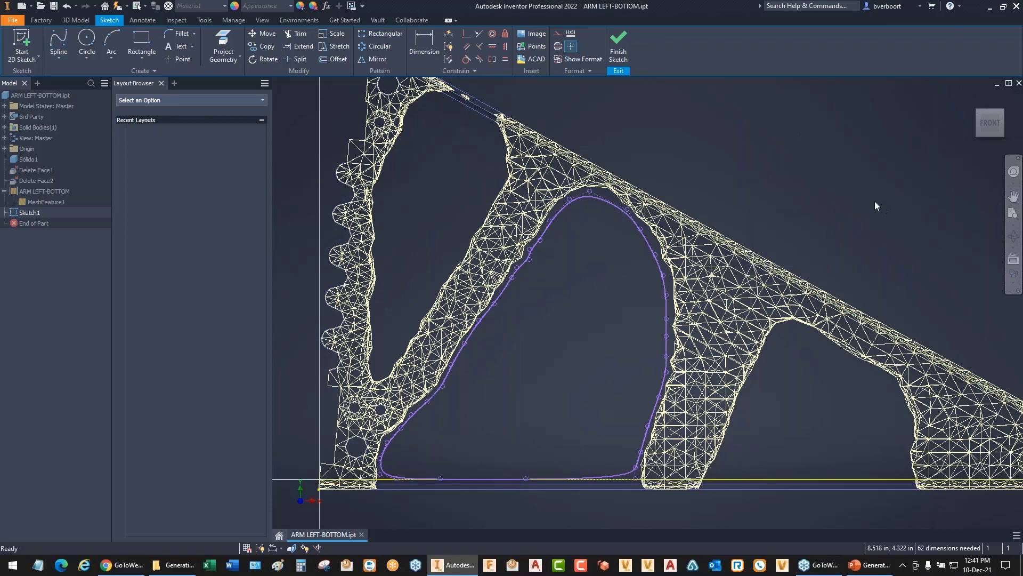
right_click(846, 153)
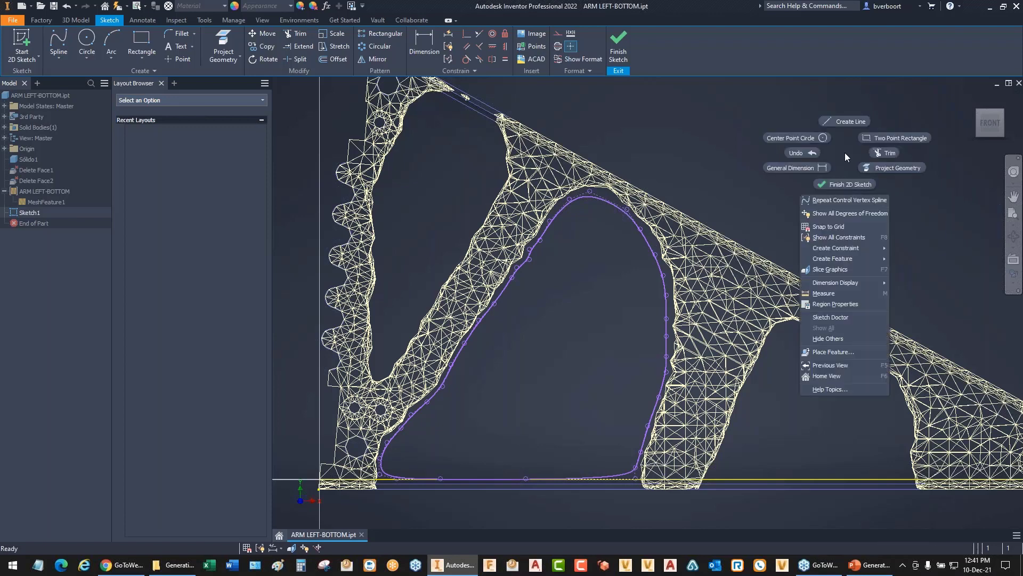
click(837, 183)
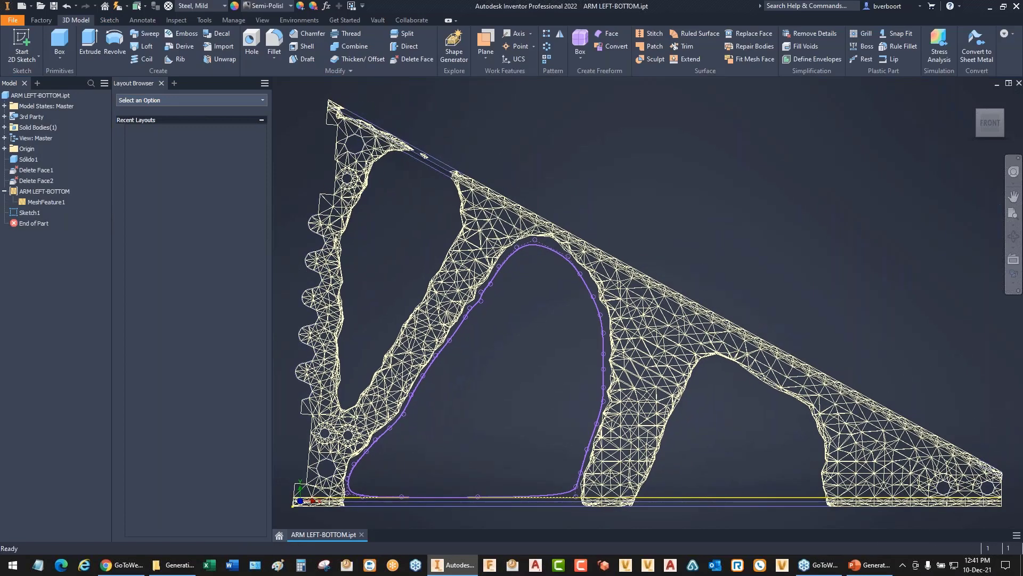
- Extrude the traced opening profile as a 1 in cut in the flipped direction through the part's web
right_click(737, 174)
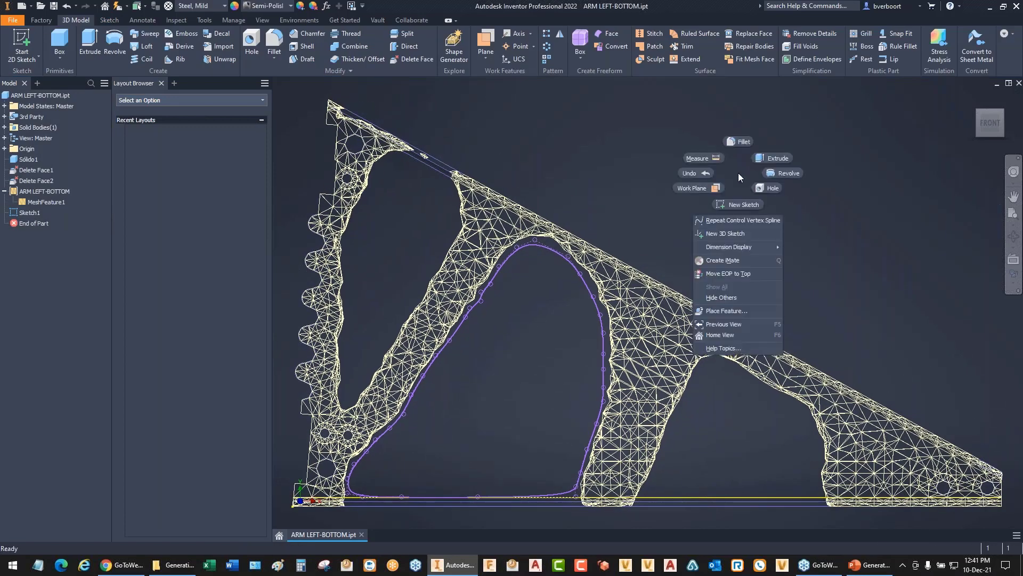
click(777, 158)
middle_drag(786, 221, 801, 152)
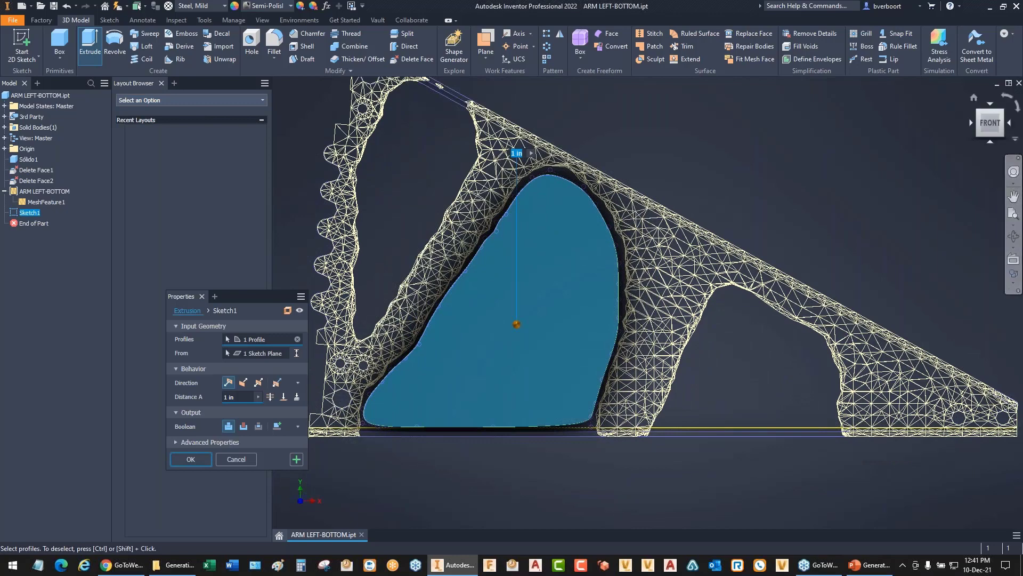
click(973, 97)
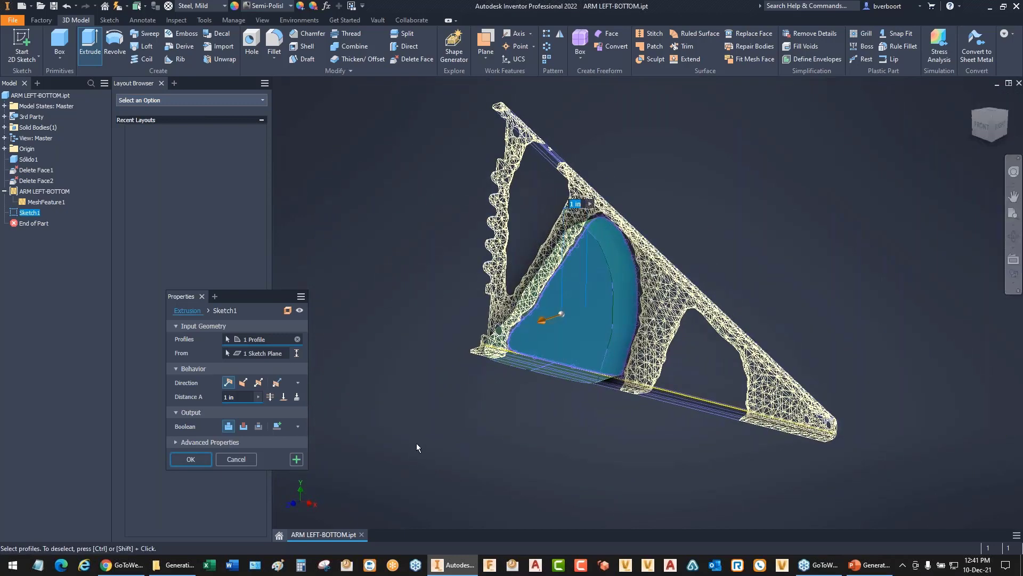
click(243, 426)
click(243, 382)
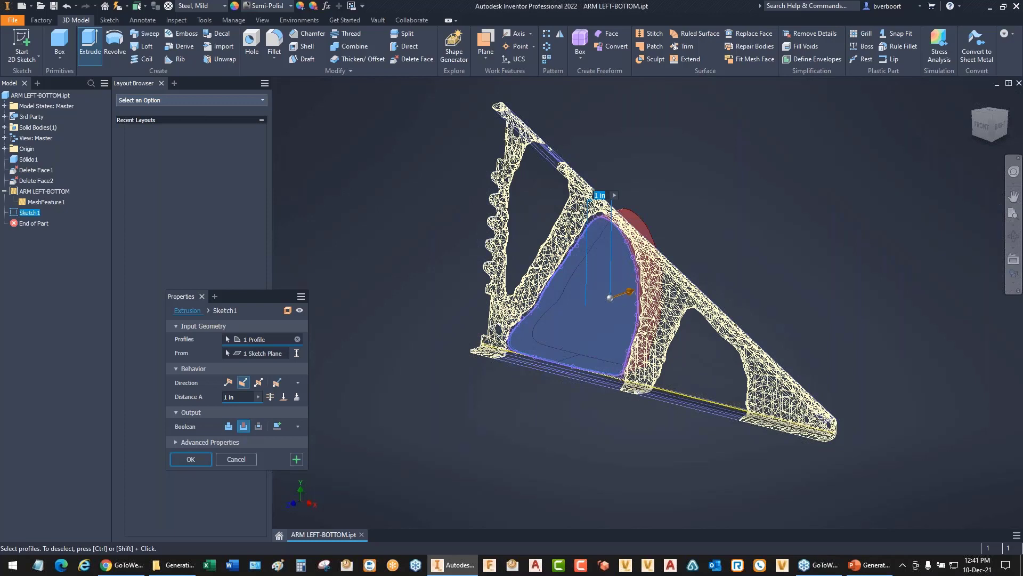
click(191, 459)
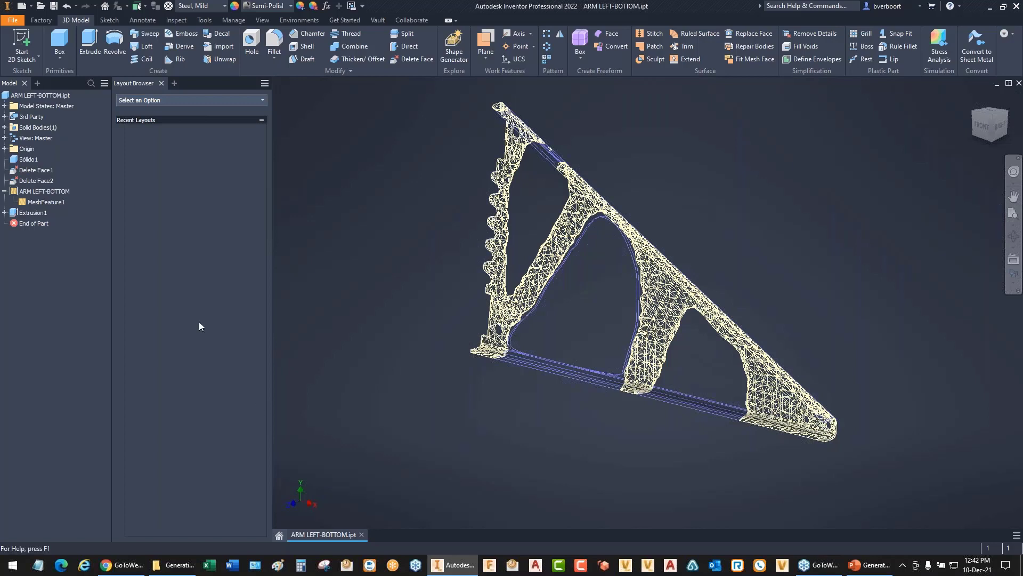
- Hide the promoted mesh feature under ARM LEFT-BOTTOM so only the solid part with its cutout is displayed
right_click(22, 213)
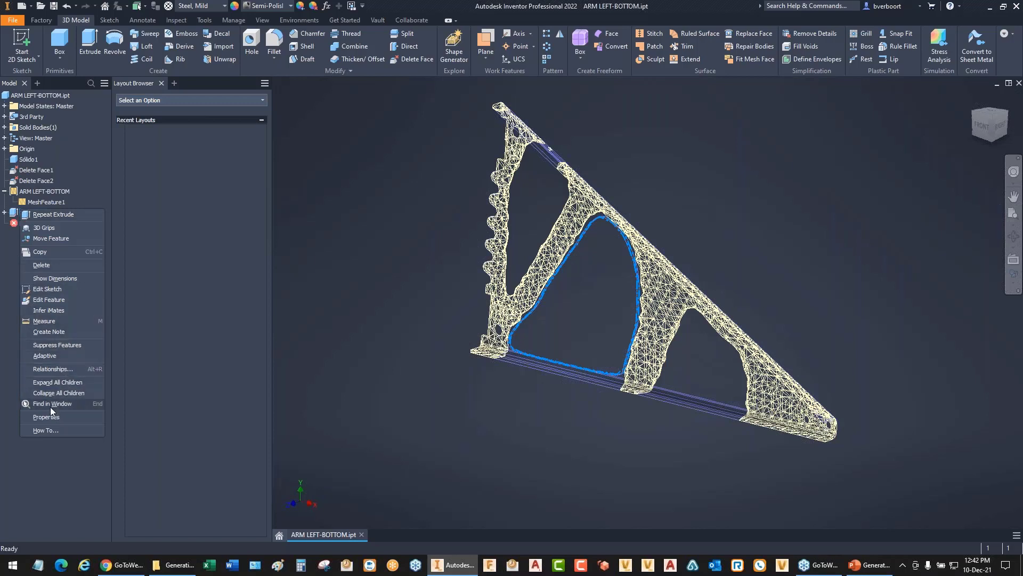
click(166, 278)
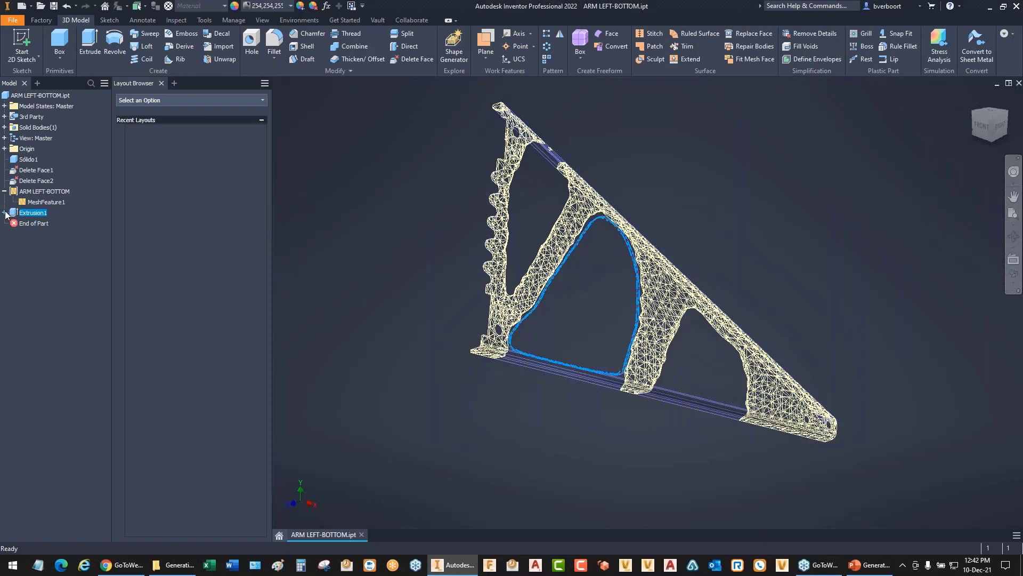
right_click(37, 201)
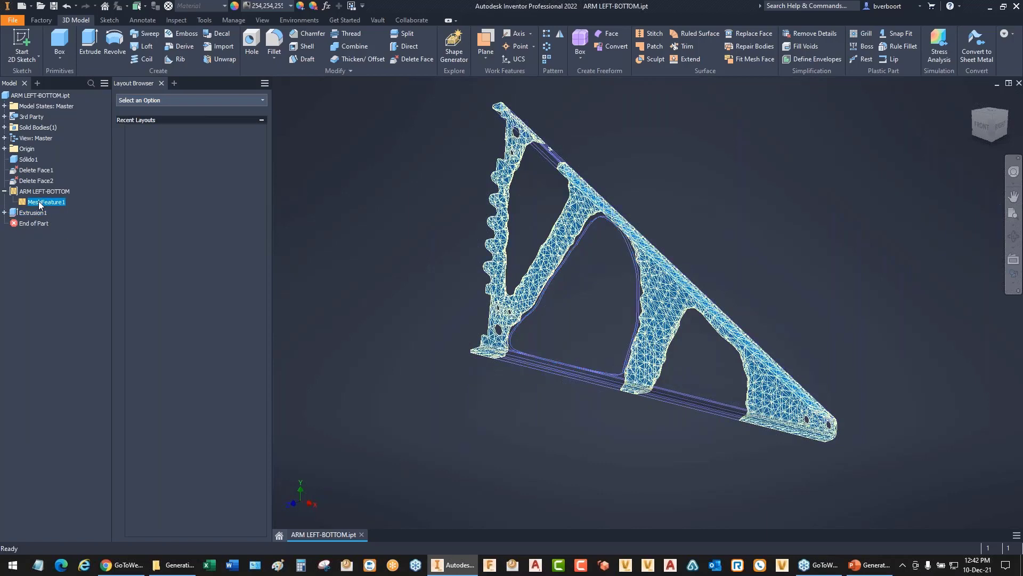
click(61, 257)
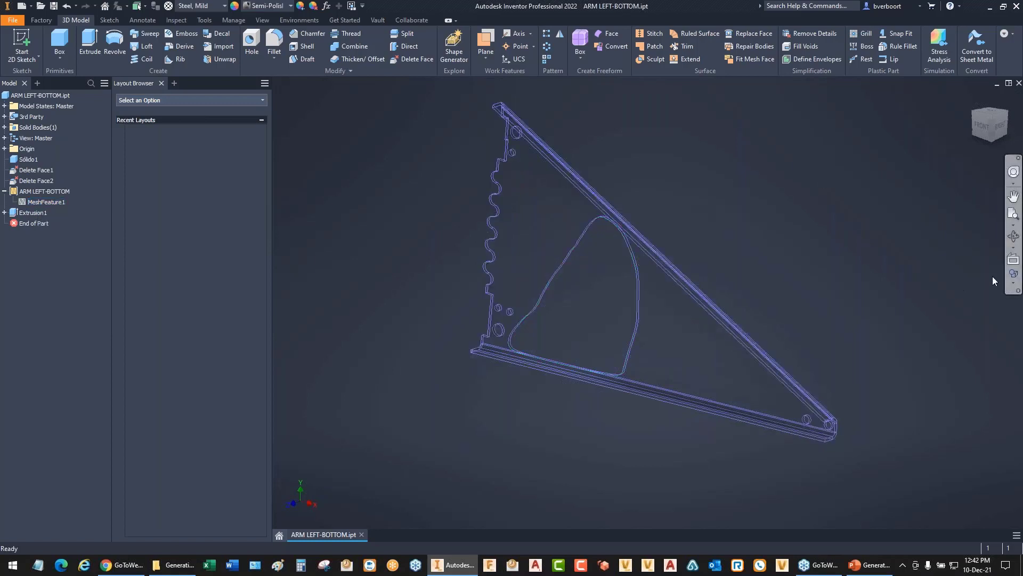
- Set the visual style to Shaded with edges and show the cut part in an angled three-dimensional view
click(1014, 288)
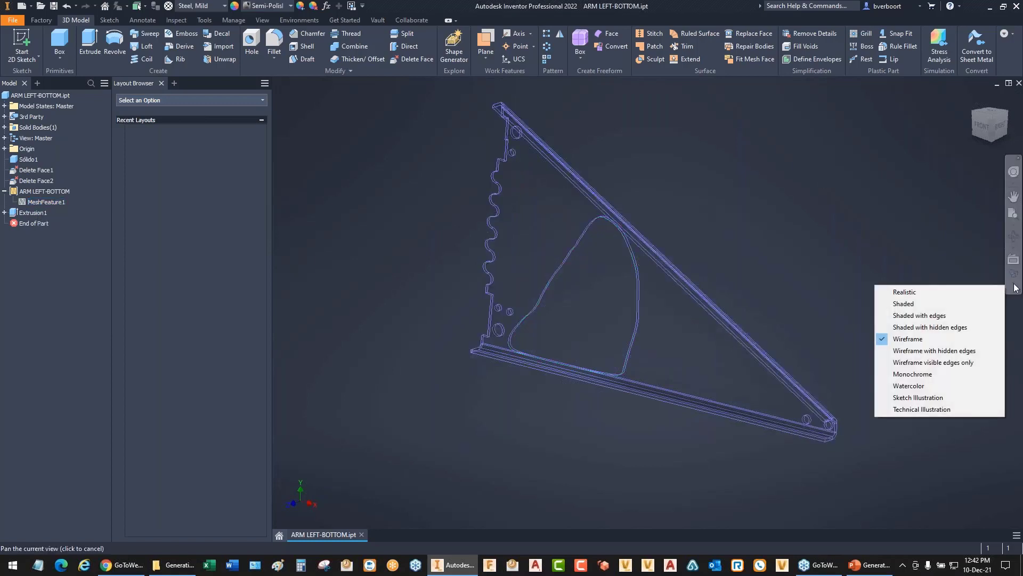
click(914, 317)
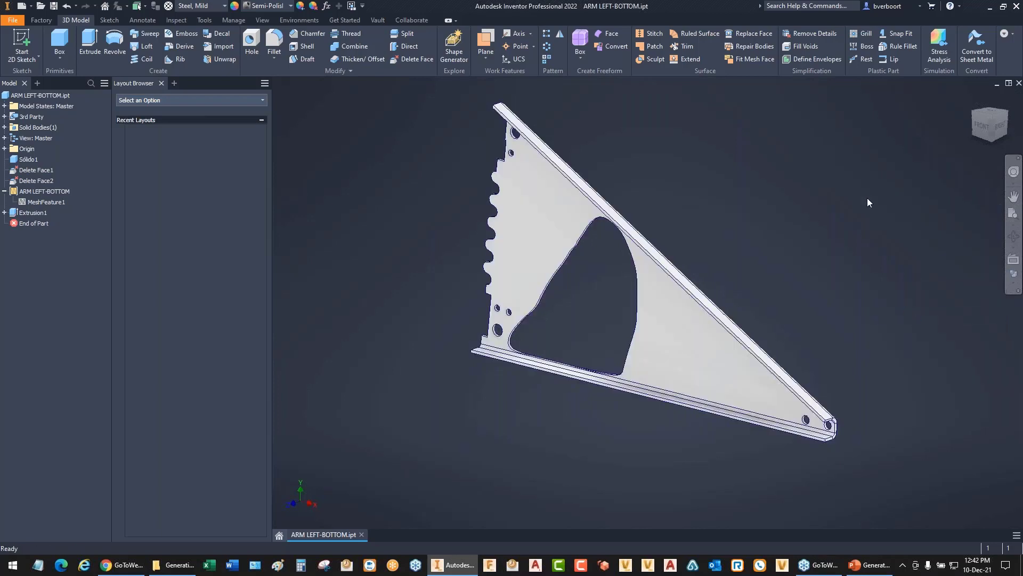
click(973, 98)
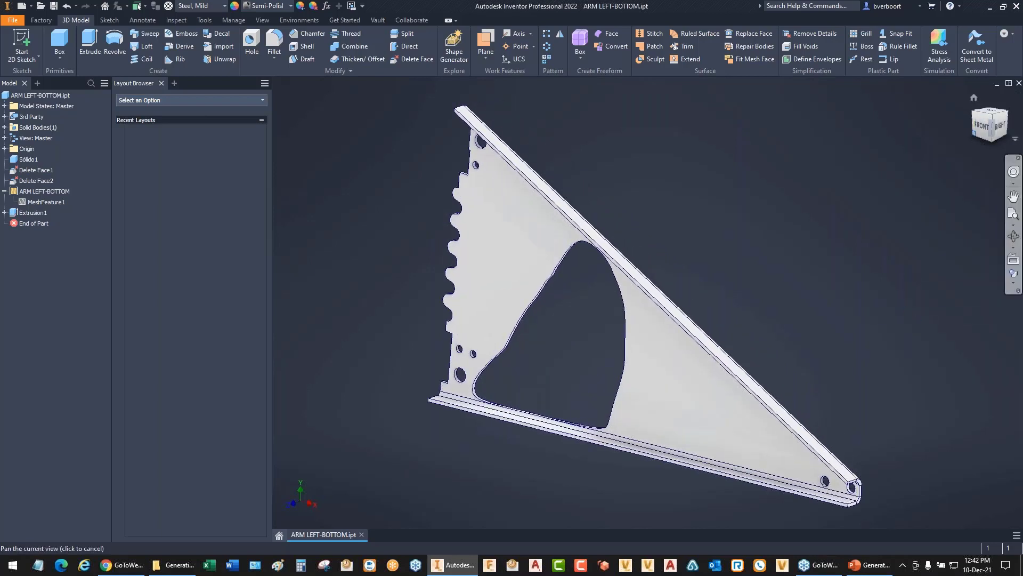
mouse_move(981, 125)
mouse_down()
mouse_move(982, 104)
mouse_move(992, 137)
mouse_move(992, 118)
mouse_up()
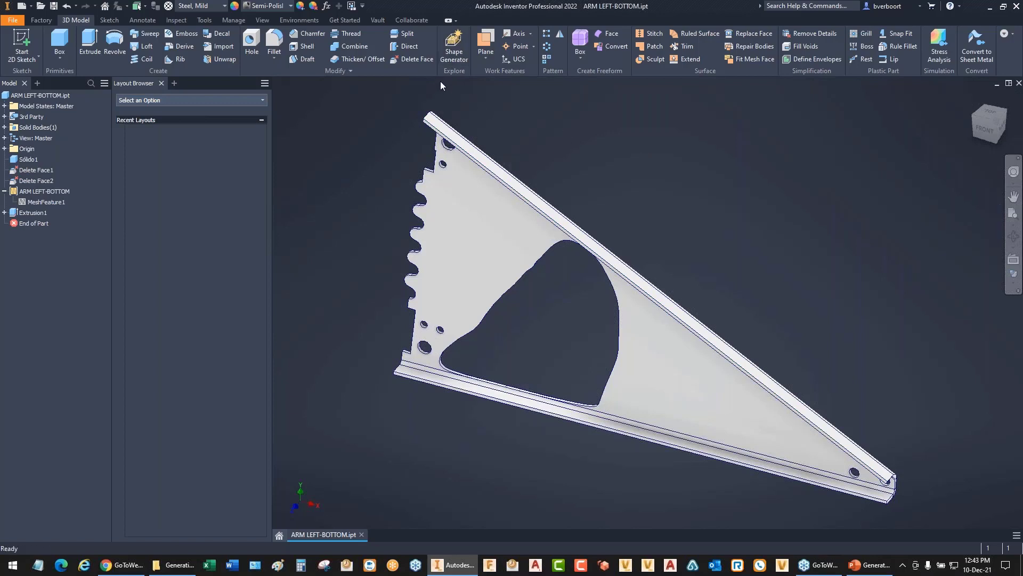
- Reopen the part's Shape Generator study
click(453, 46)
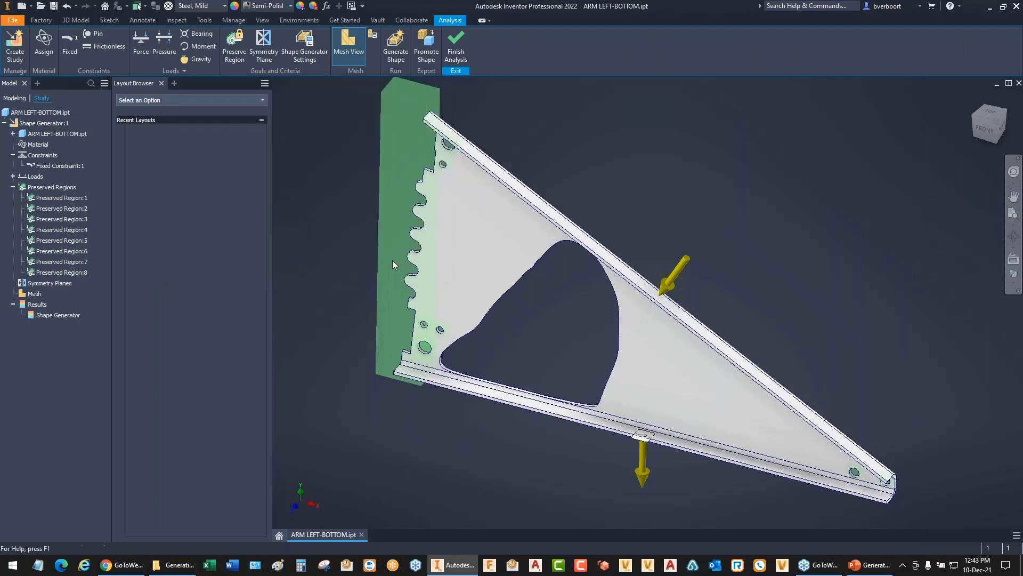
- Duplicate the Shape Generator:1 study so its material, constraints and loads carry over to a second study
click(395, 261)
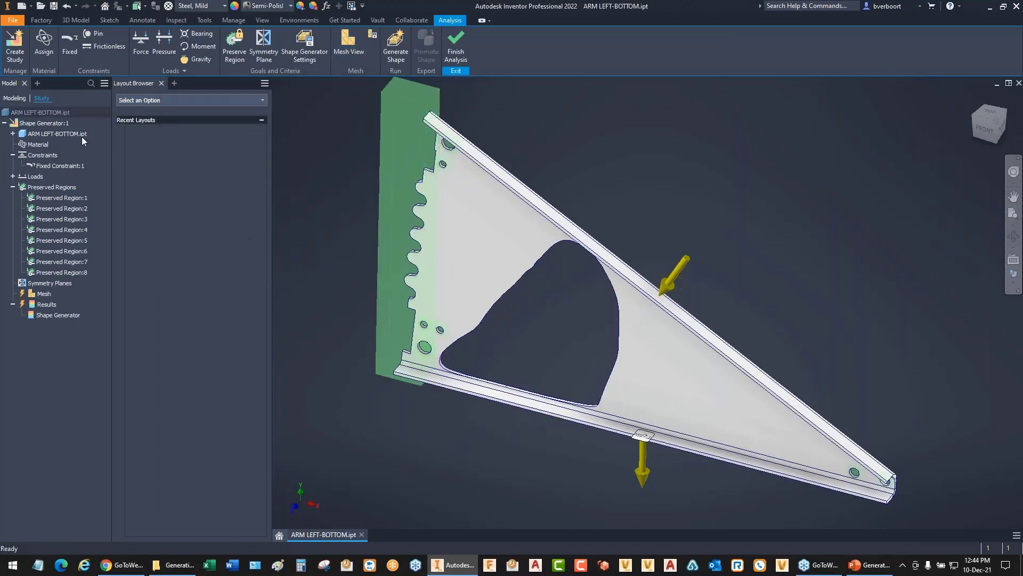
click(56, 124)
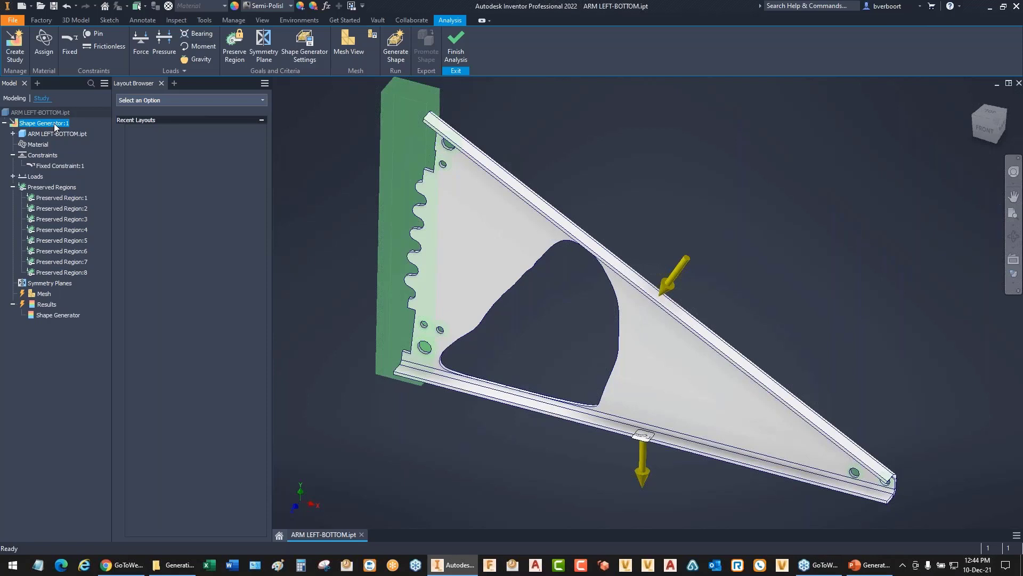
right_click(56, 127)
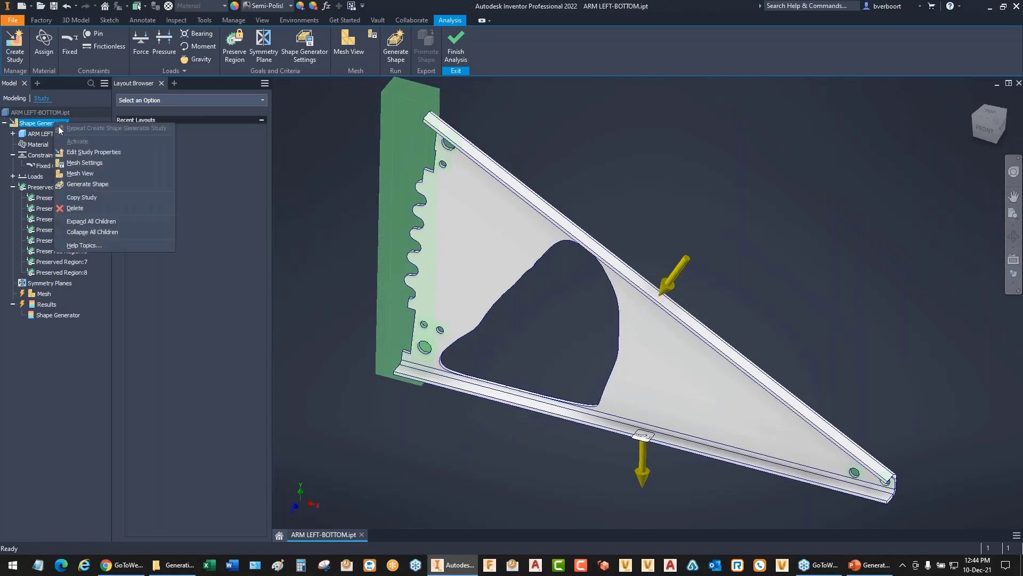
click(85, 197)
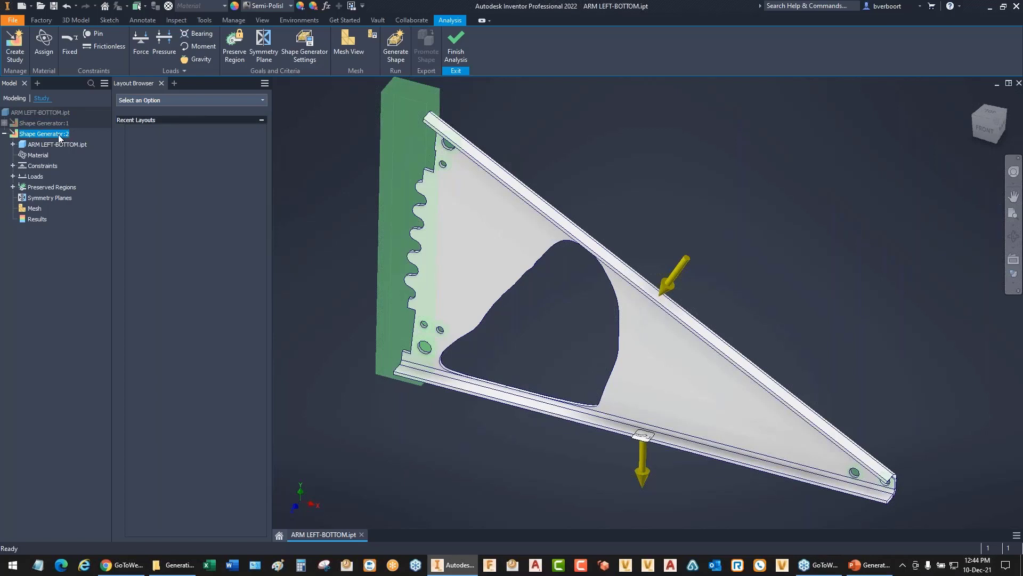
- Change the copied study's type from Shape Generator to Static Analysis in its study properties
right_click(59, 138)
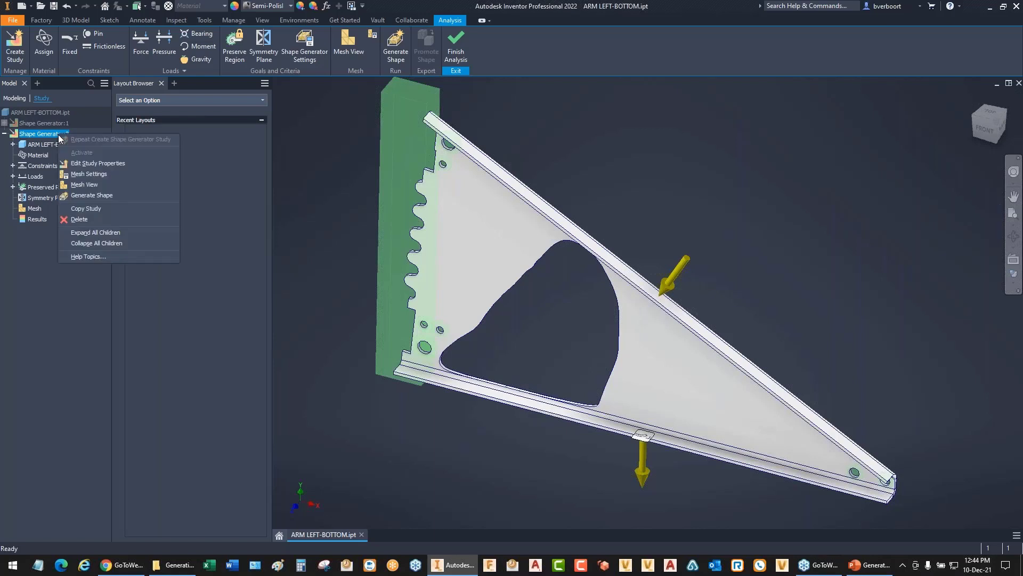
click(94, 163)
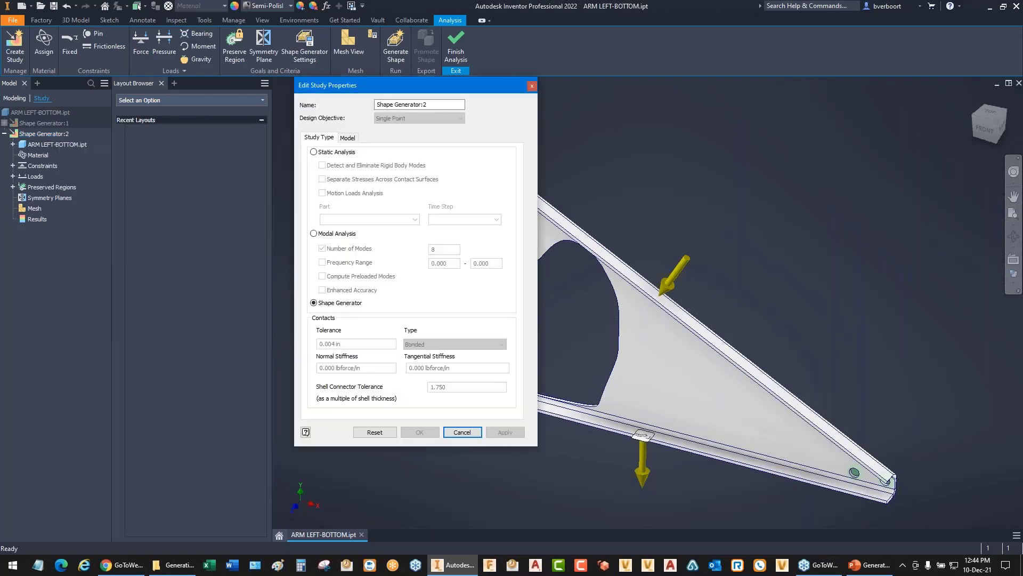
click(314, 151)
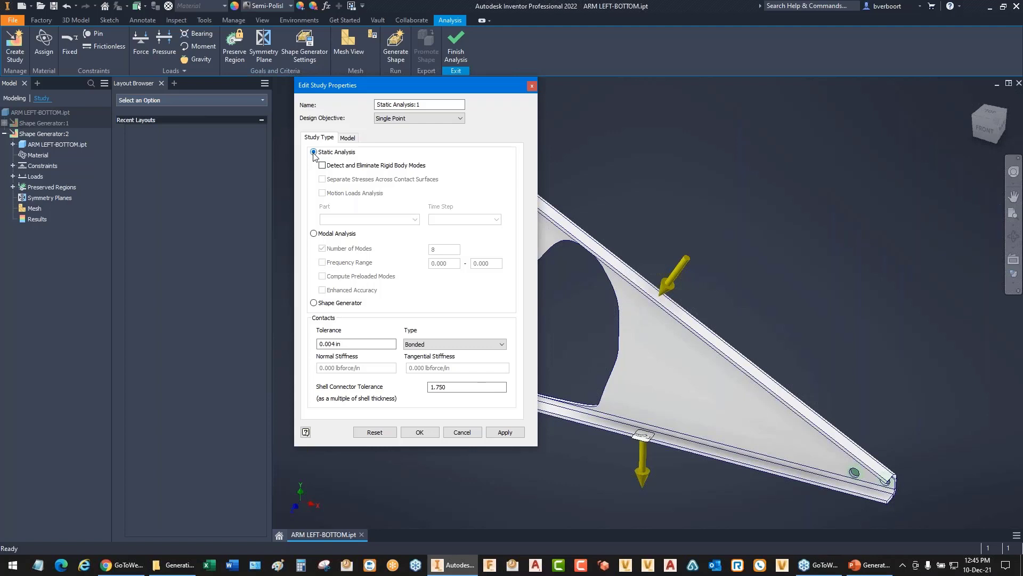
click(420, 433)
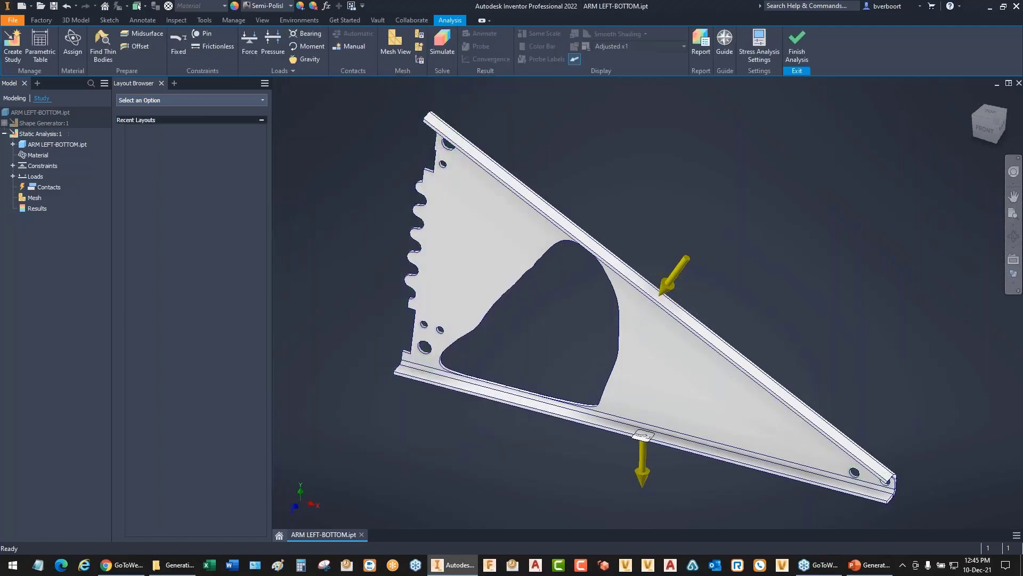
- Run the static analysis simulation on the cut ARM LEFT-BOTTOM part and close the simulation dialog
click(443, 45)
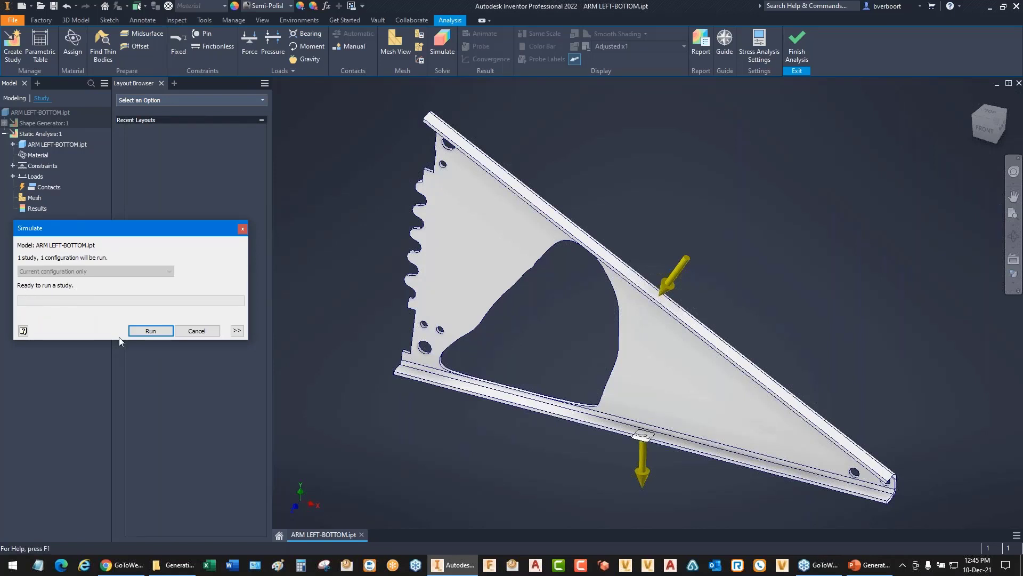
click(150, 331)
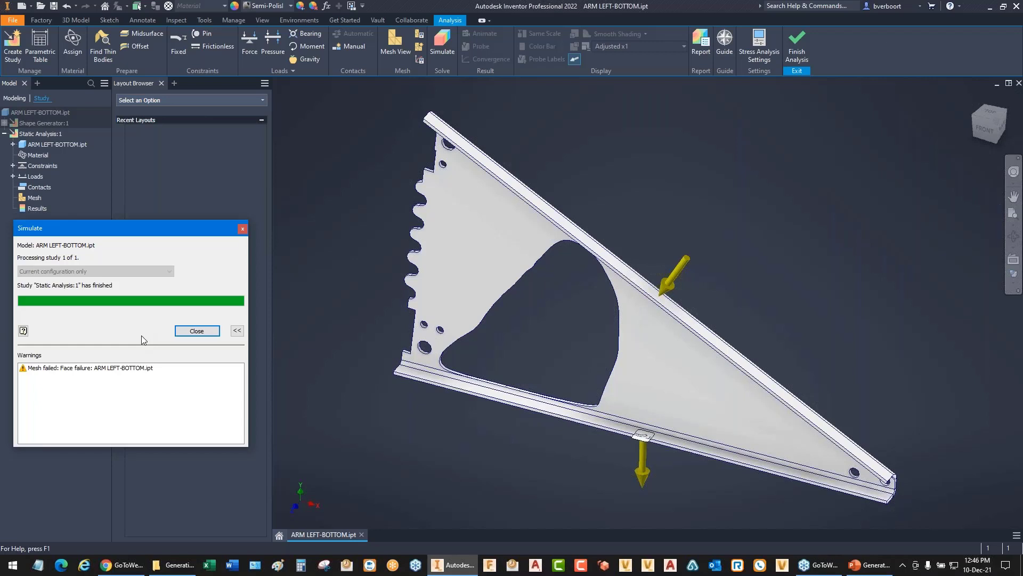
click(181, 331)
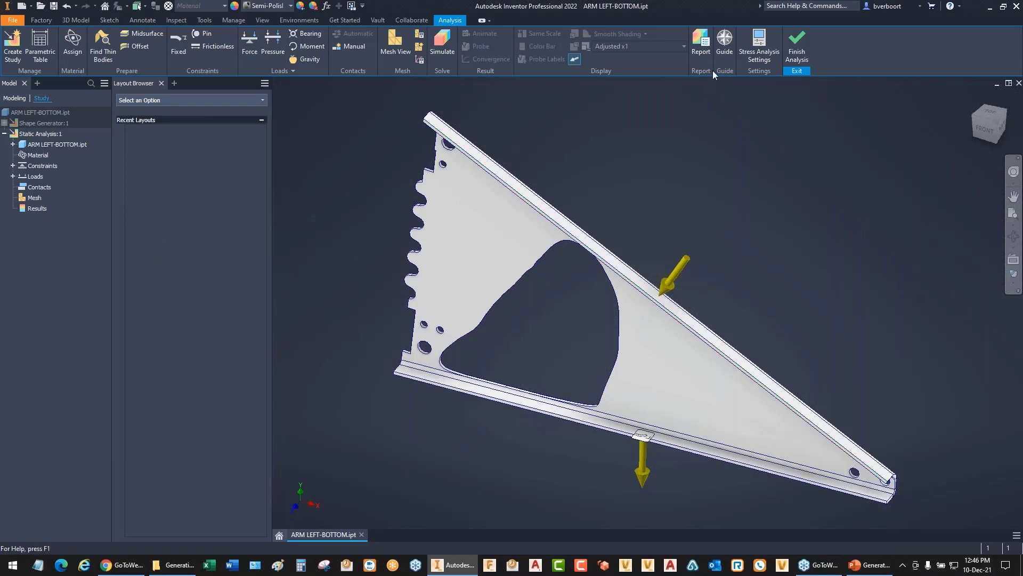
- Generate a complete stress analysis report as a single-file web page (*.html) with dynamic content, overwriting the existing report file
click(705, 55)
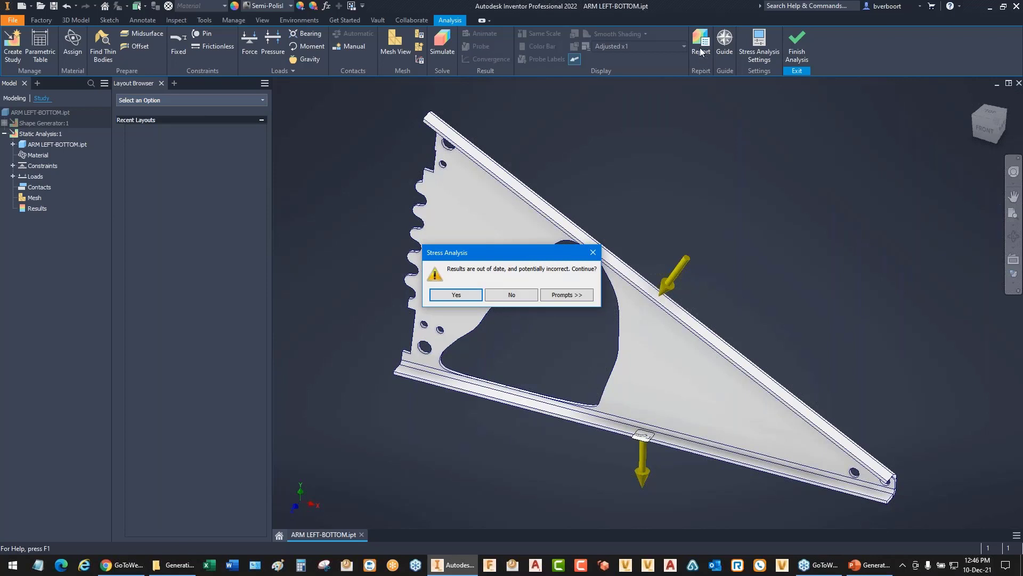
click(457, 296)
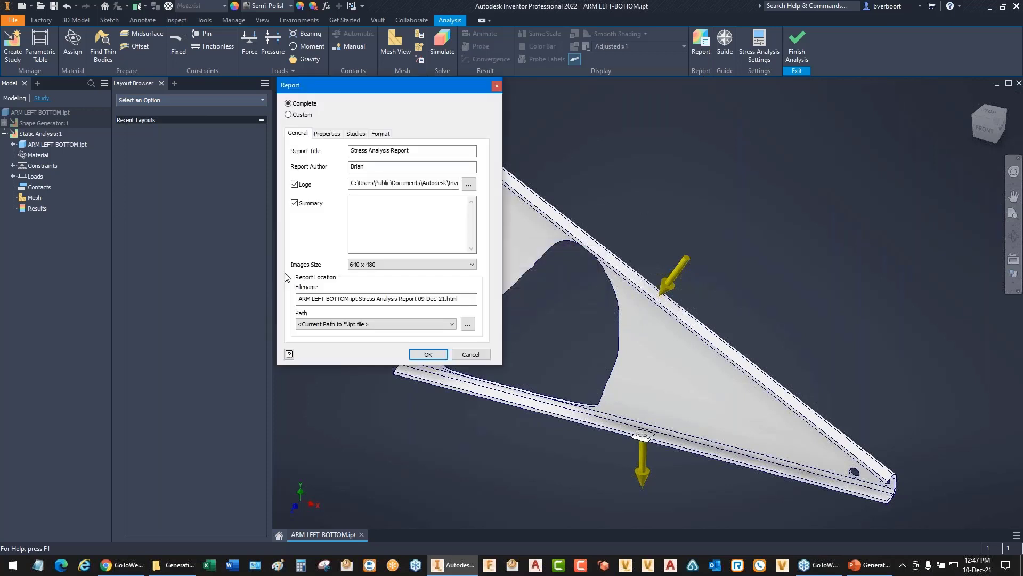
click(380, 134)
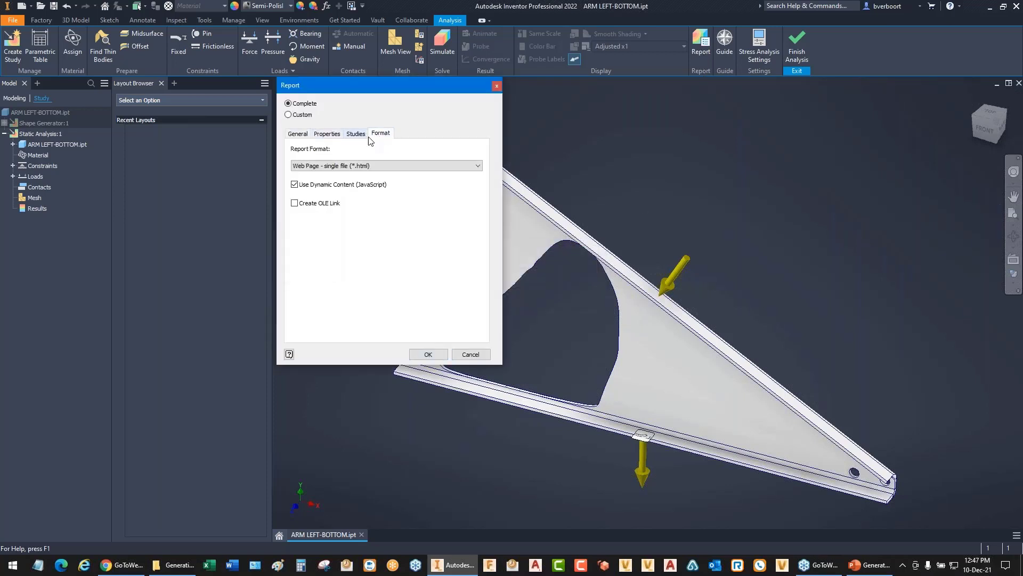
click(362, 167)
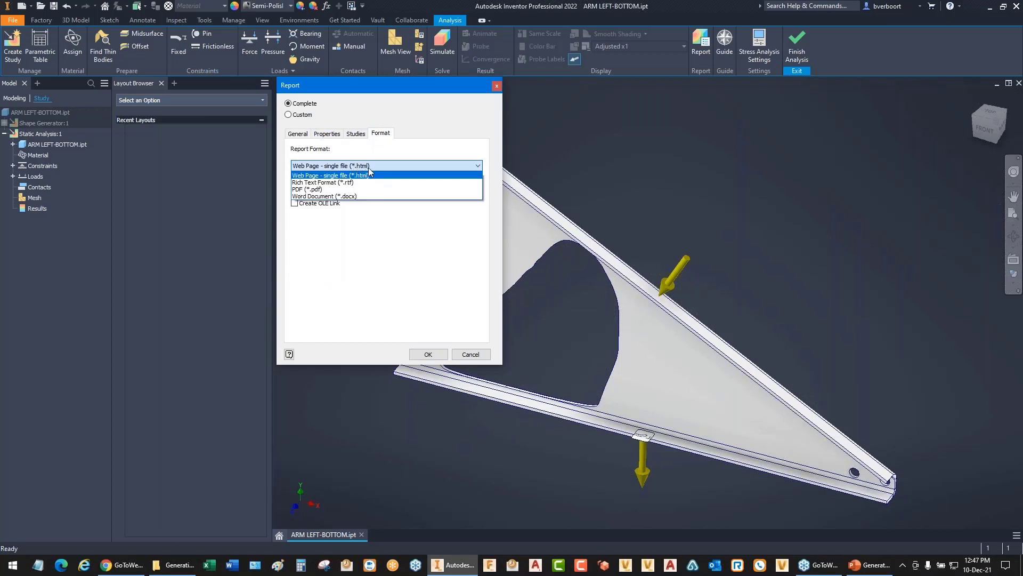
click(365, 165)
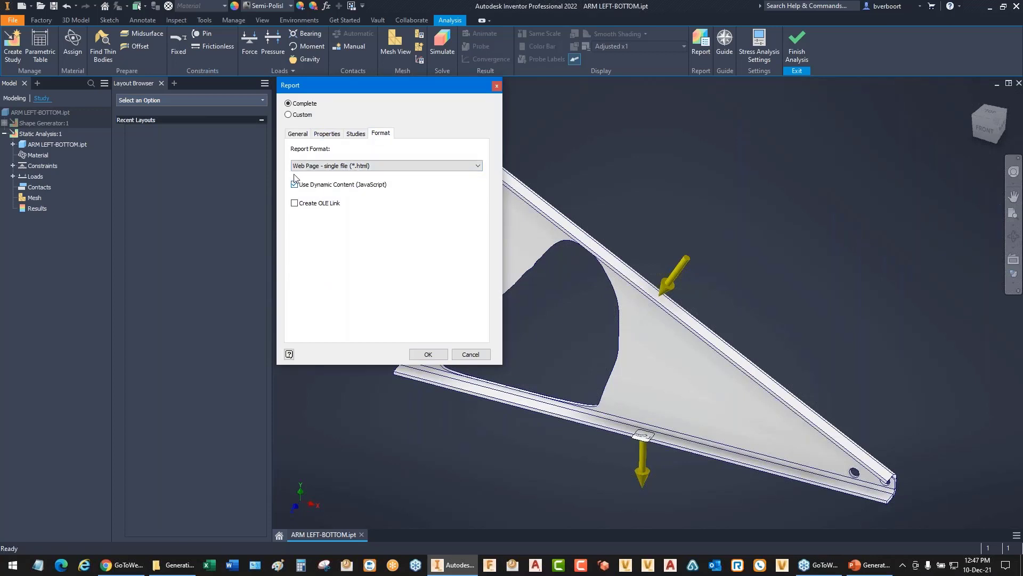
click(428, 355)
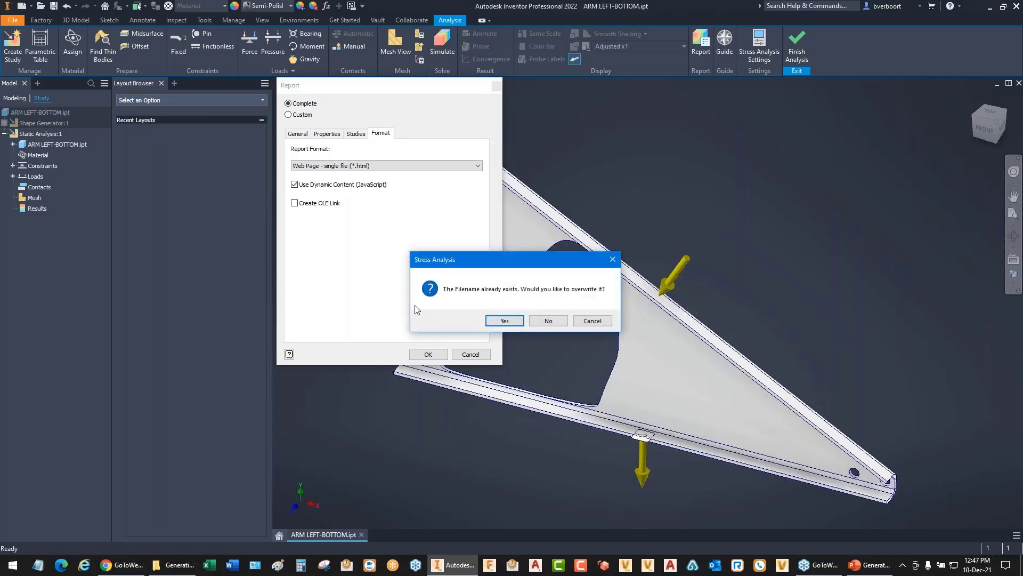
click(505, 320)
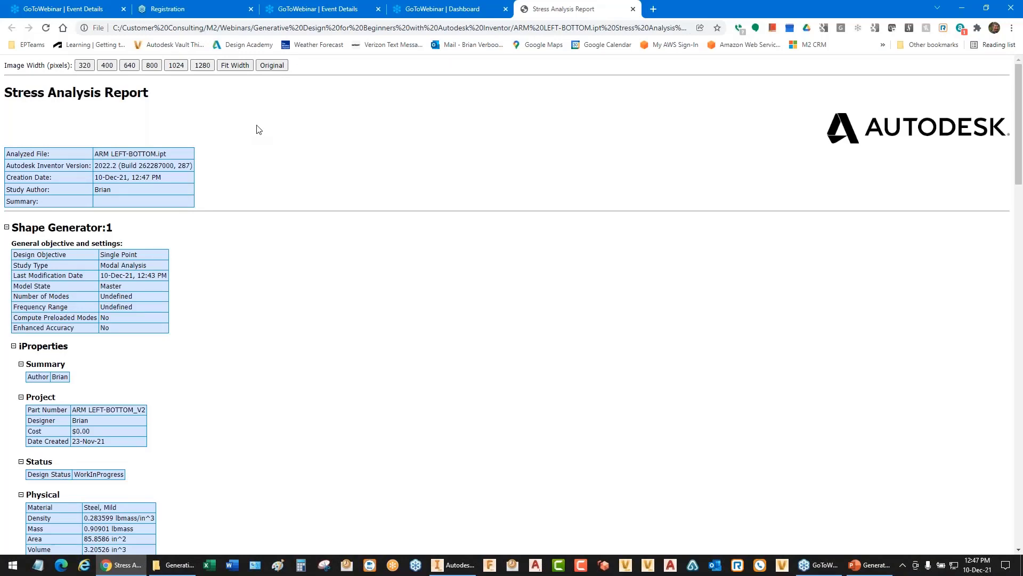
- Review the stress analysis report's physical properties, mesh settings, material data, and force and gravity operating conditions
scroll(258, 129, down, 12)
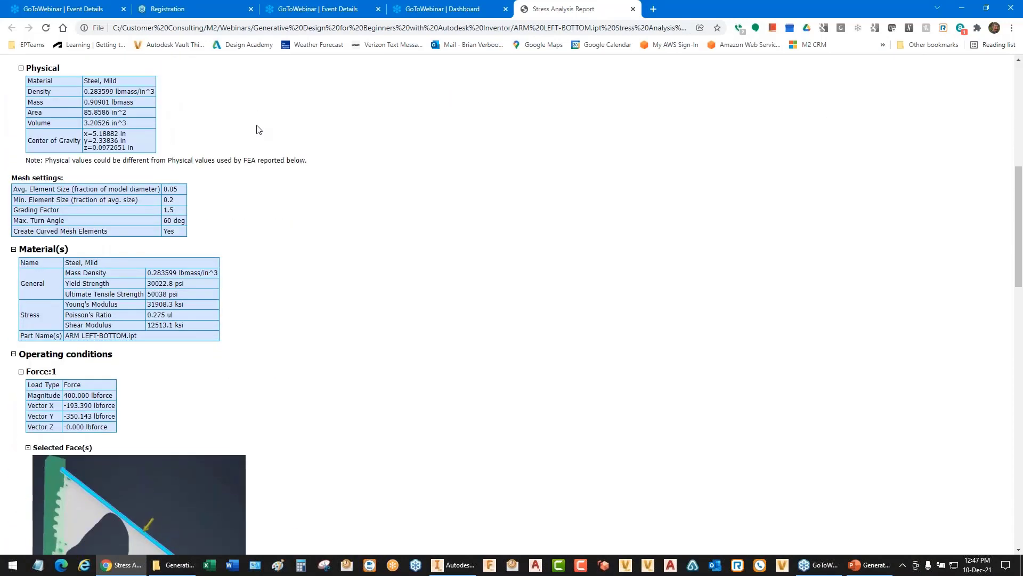
scroll(345, 162, down, 4)
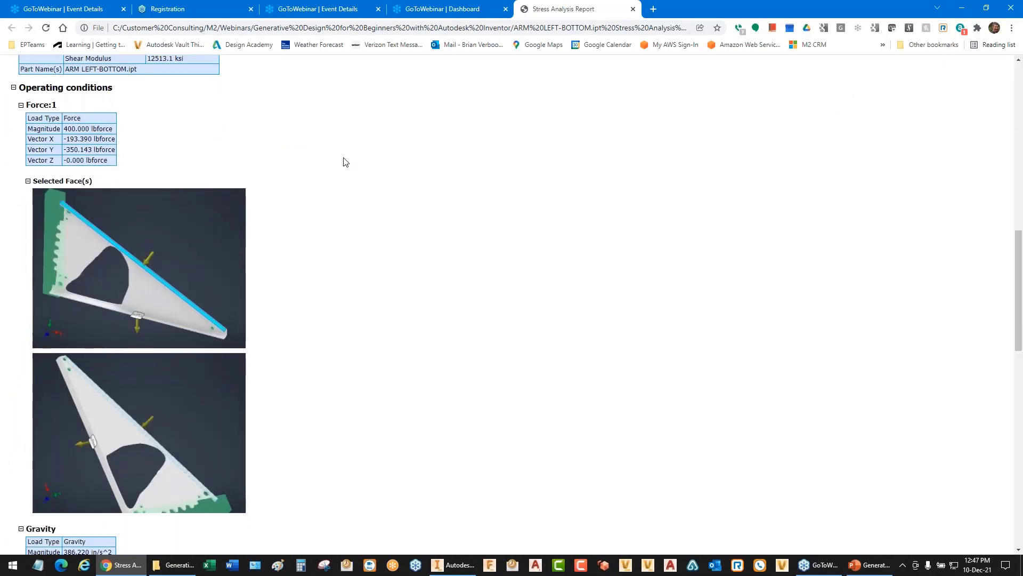
scroll(345, 162, down, 2)
scroll(345, 162, down, 8)
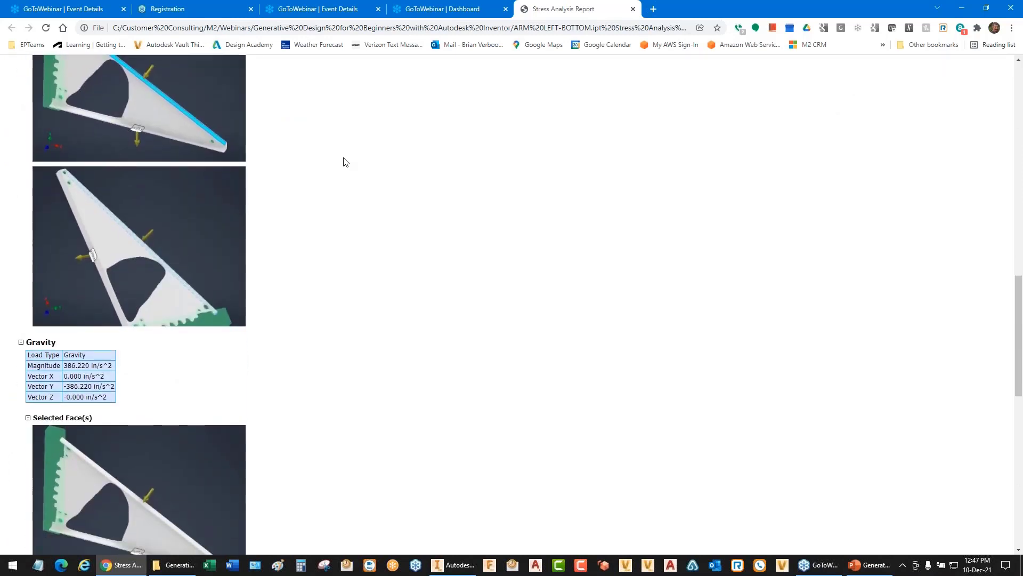
scroll(345, 162, up, 13)
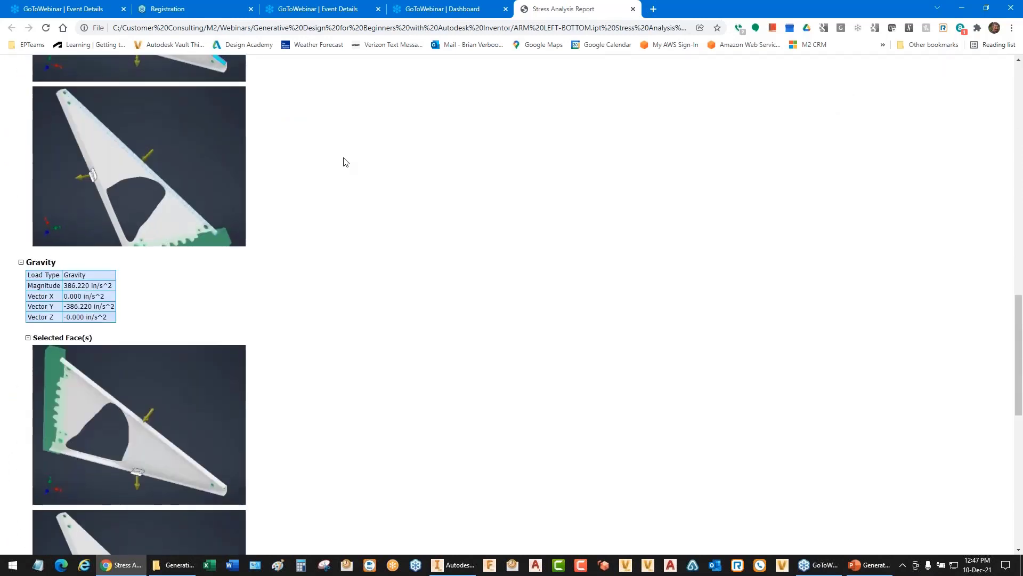
scroll(346, 162, up, 9)
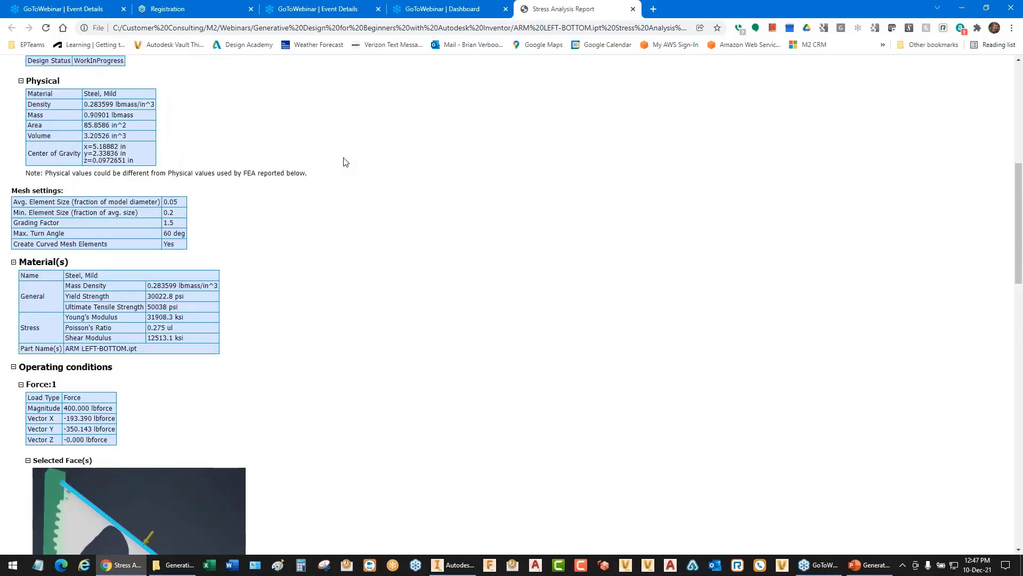